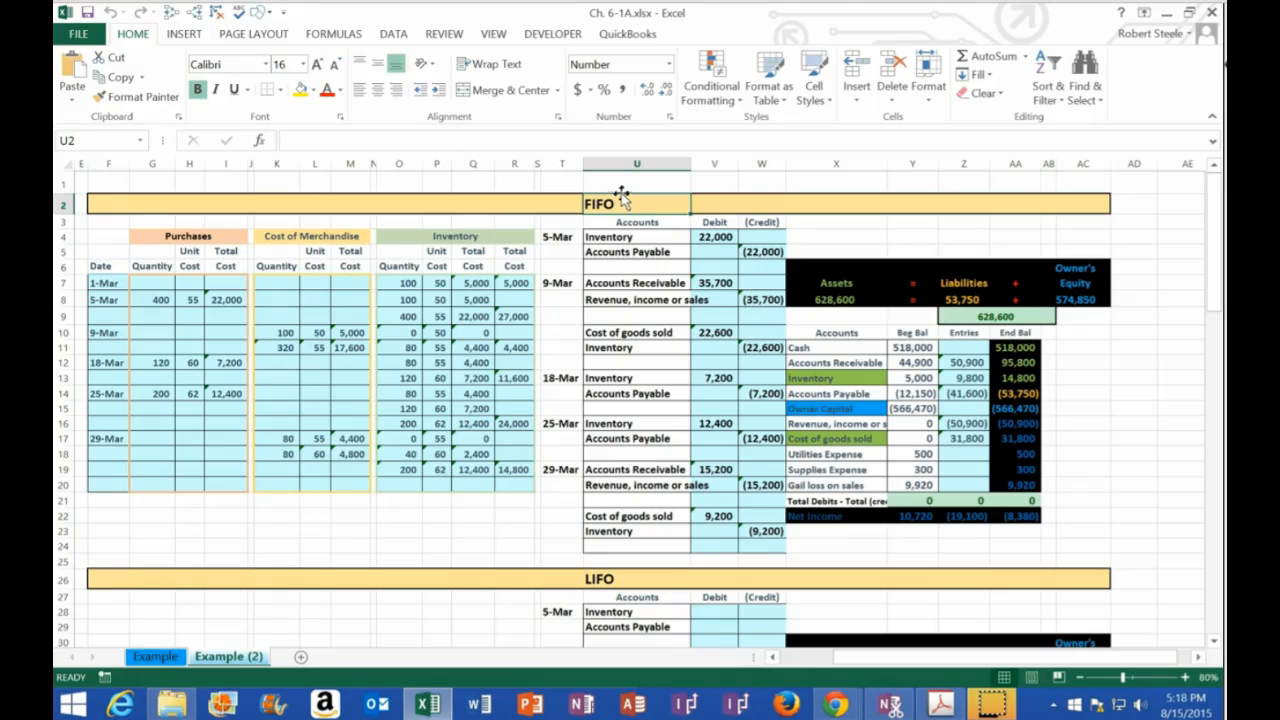
Go to the blank LIFO section of the worksheet and place the workbook beside the assignment PDF
left_click(636, 578)
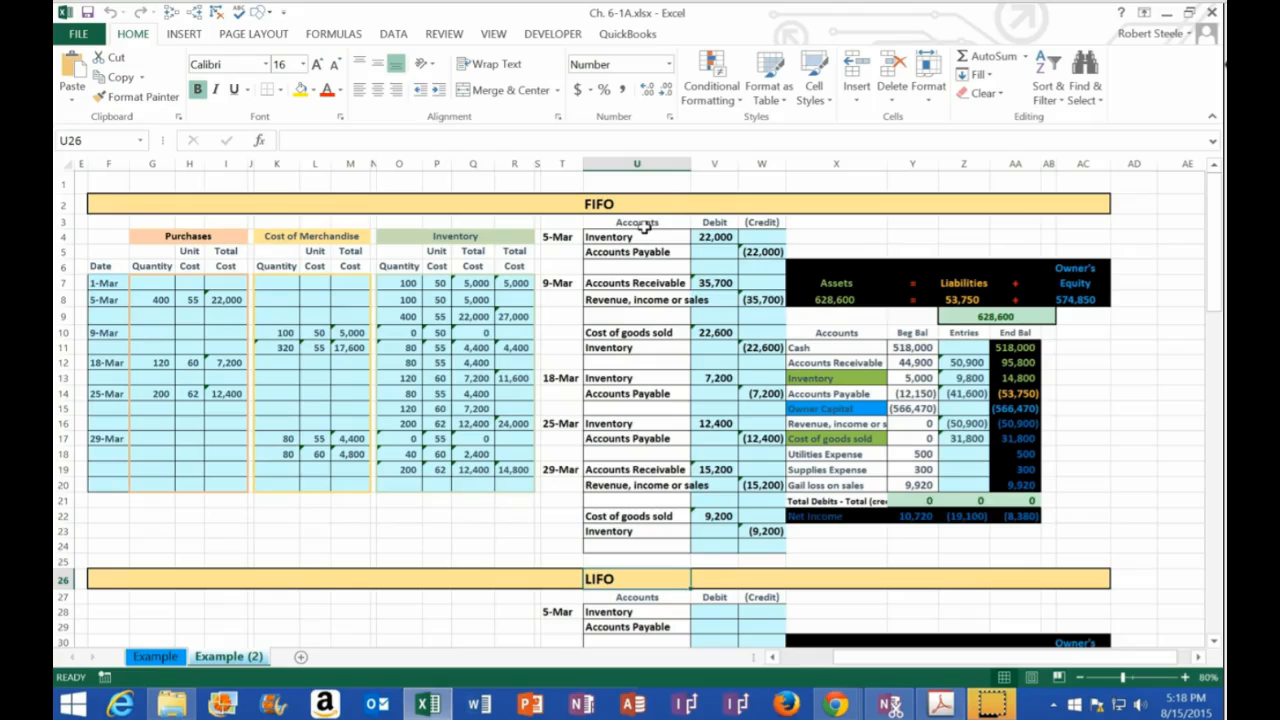
scroll(440, 395, "down", 2)
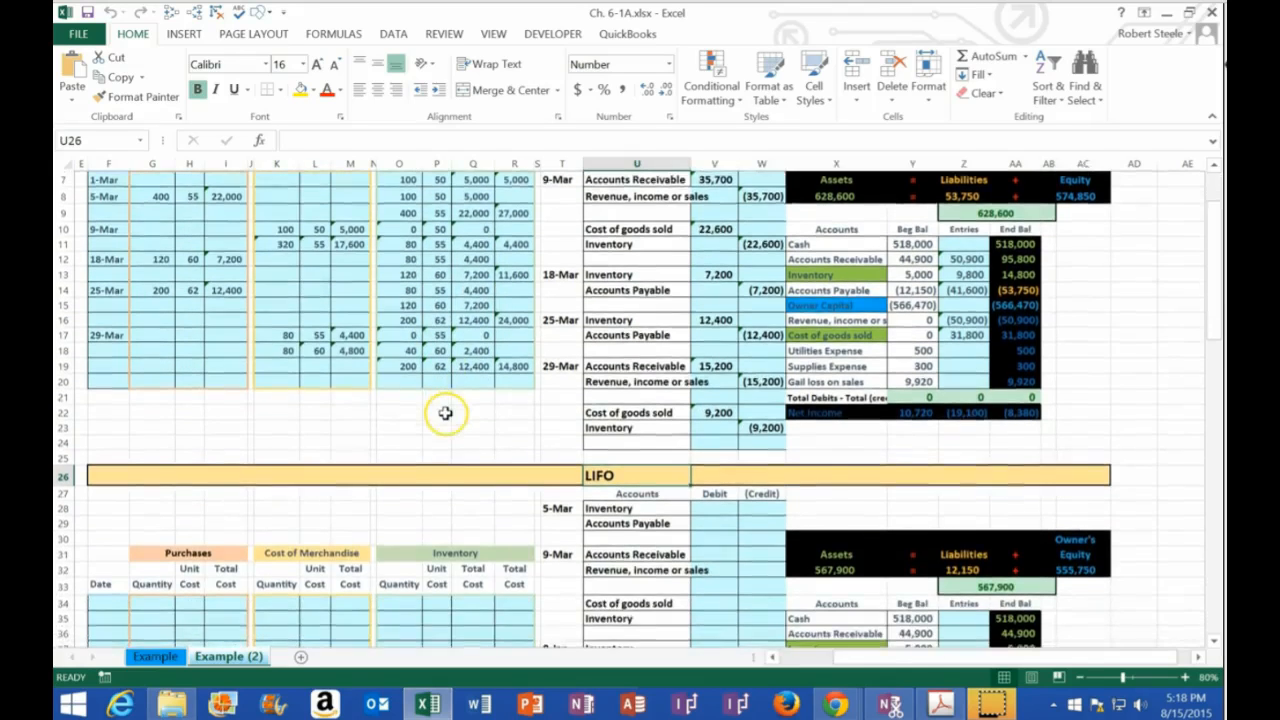
scroll(445, 413, "down", 4)
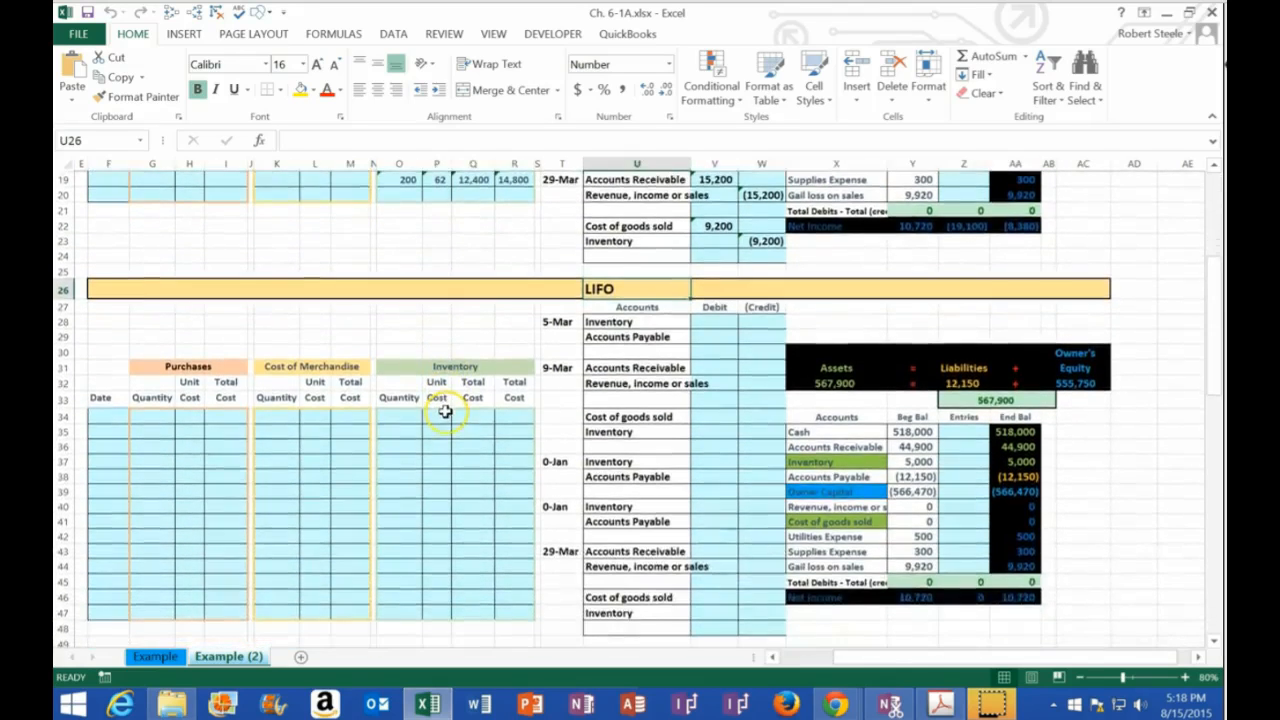
scroll(445, 413, "down", 1)
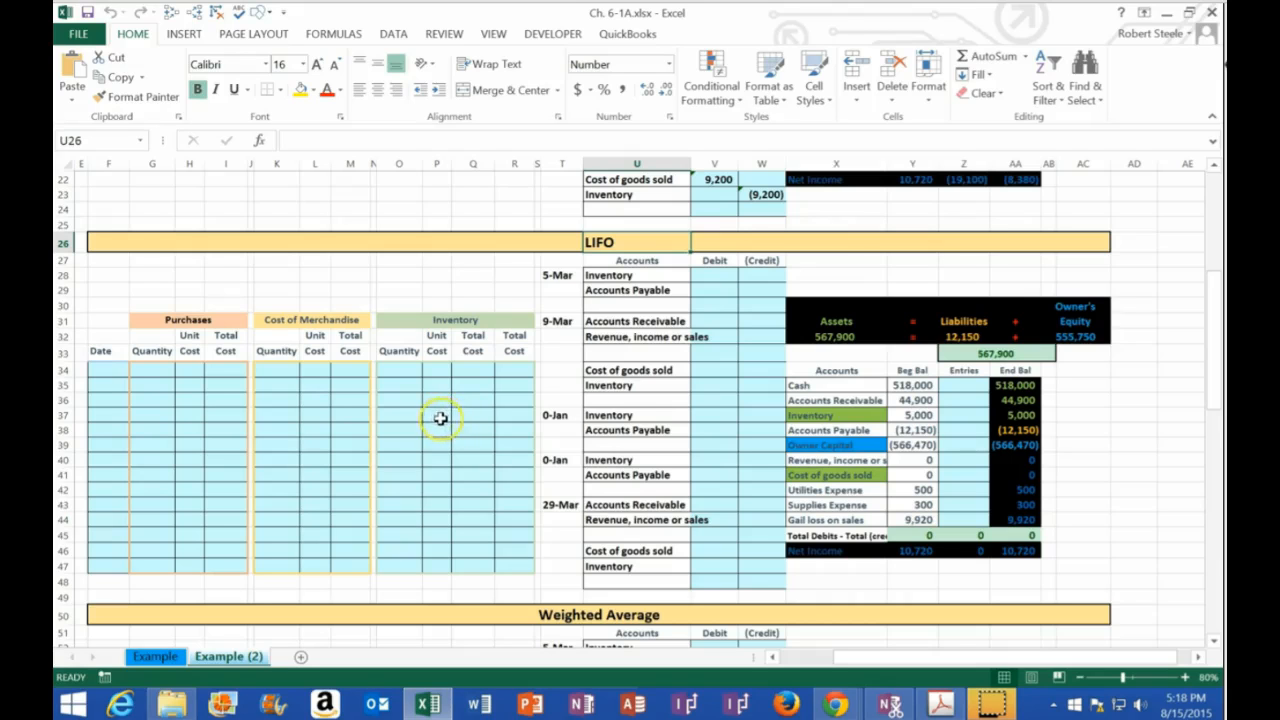
left_click_drag(428, 13, 1222, 36)
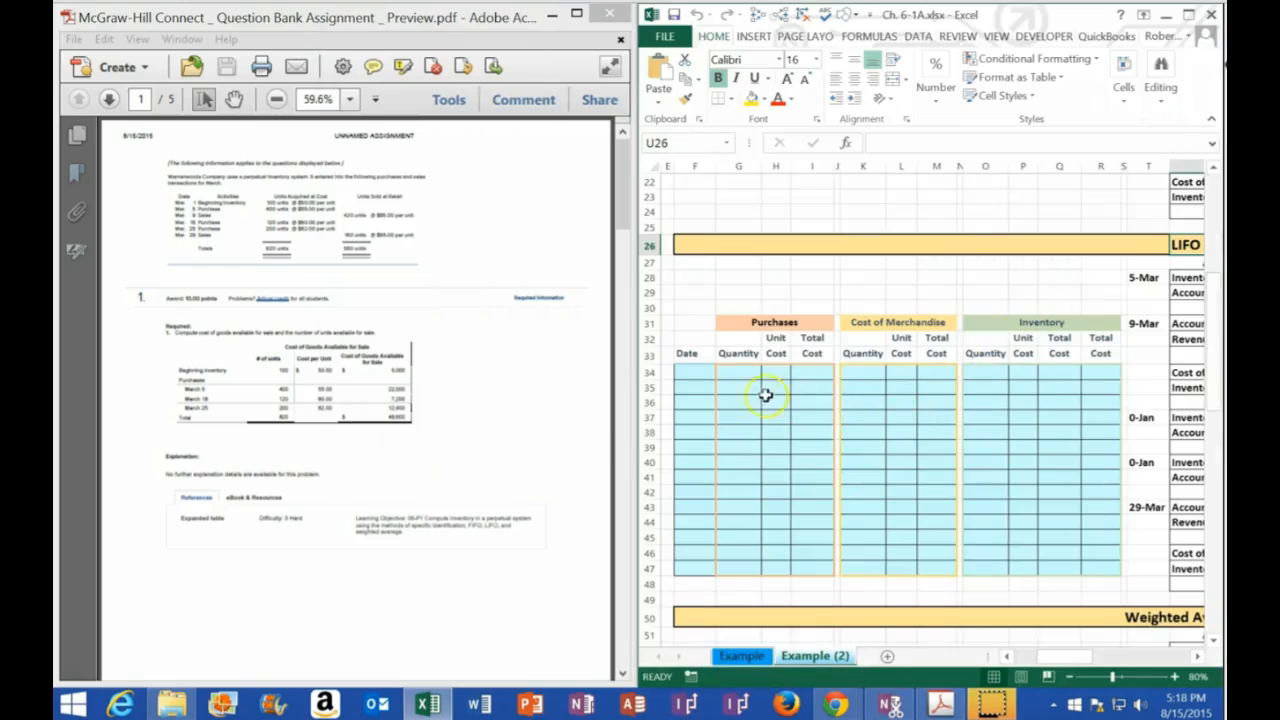
Enter the date 3/1 in the first row of the LIFO table, cell F34
left_click(698, 374)
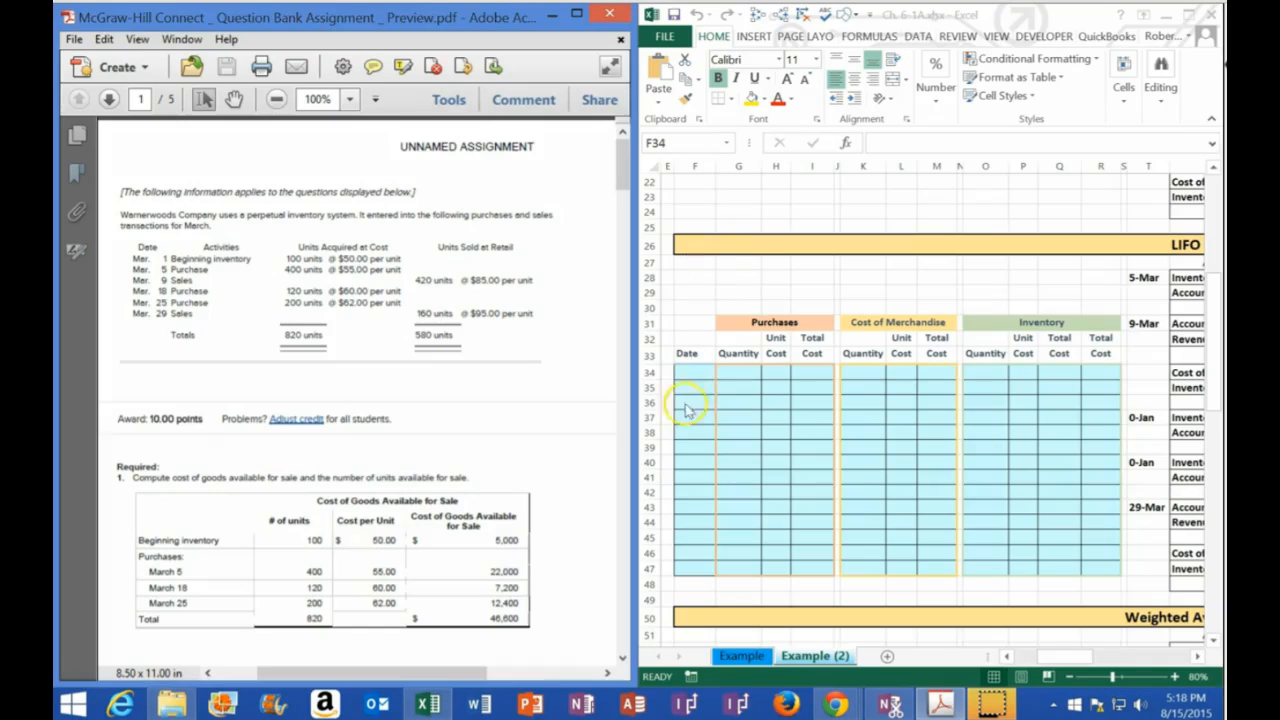
left_click(688, 371)
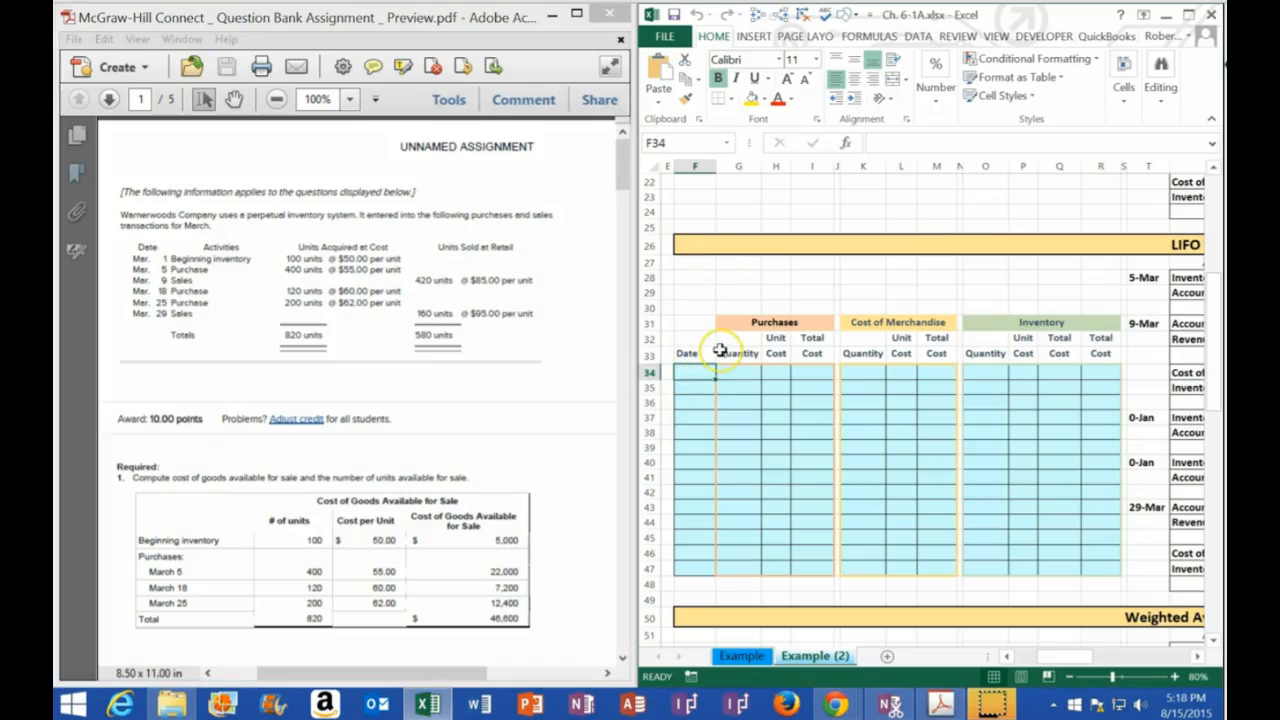
type("3")
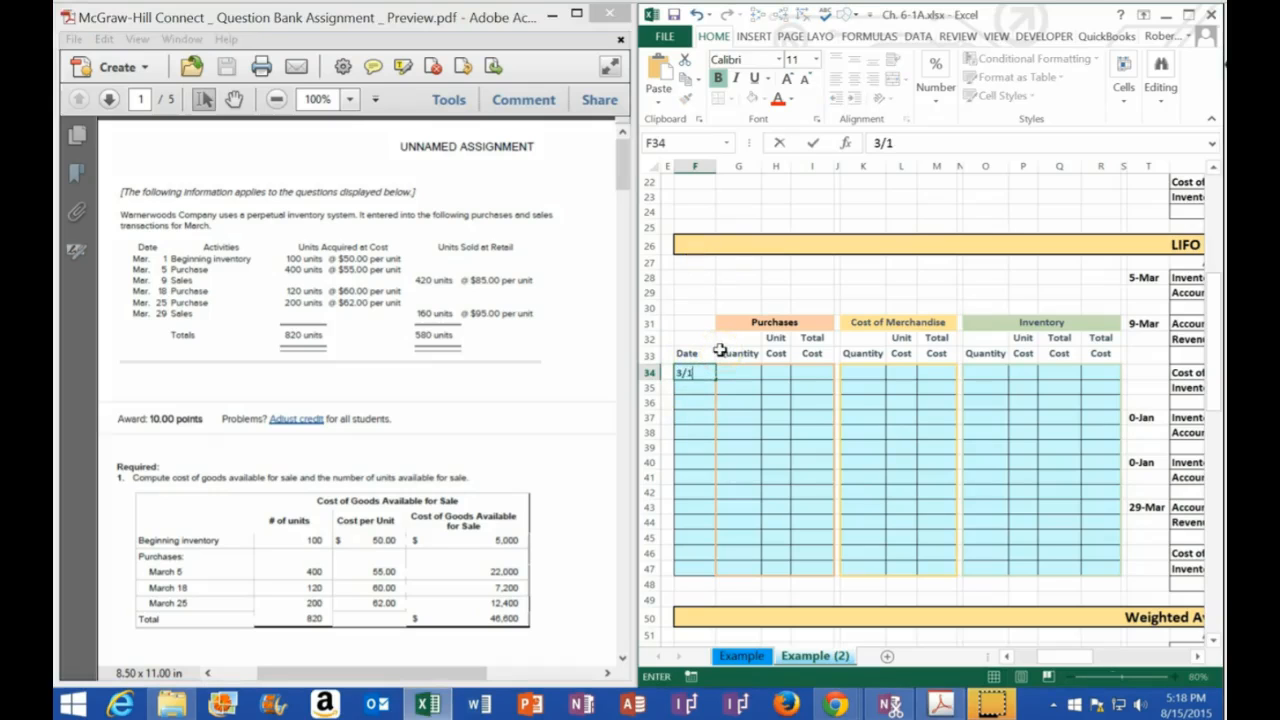
type("/1")
Record the 1-Mar beginning inventory in the LIFO Inventory columns with quantity 100 and unit cost 50
key("Tab")
key("Tab")
key("Tab")
key("Tab")
key("Tab")
key("Tab")
key("Tab")
key("Tab")
key("Tab")
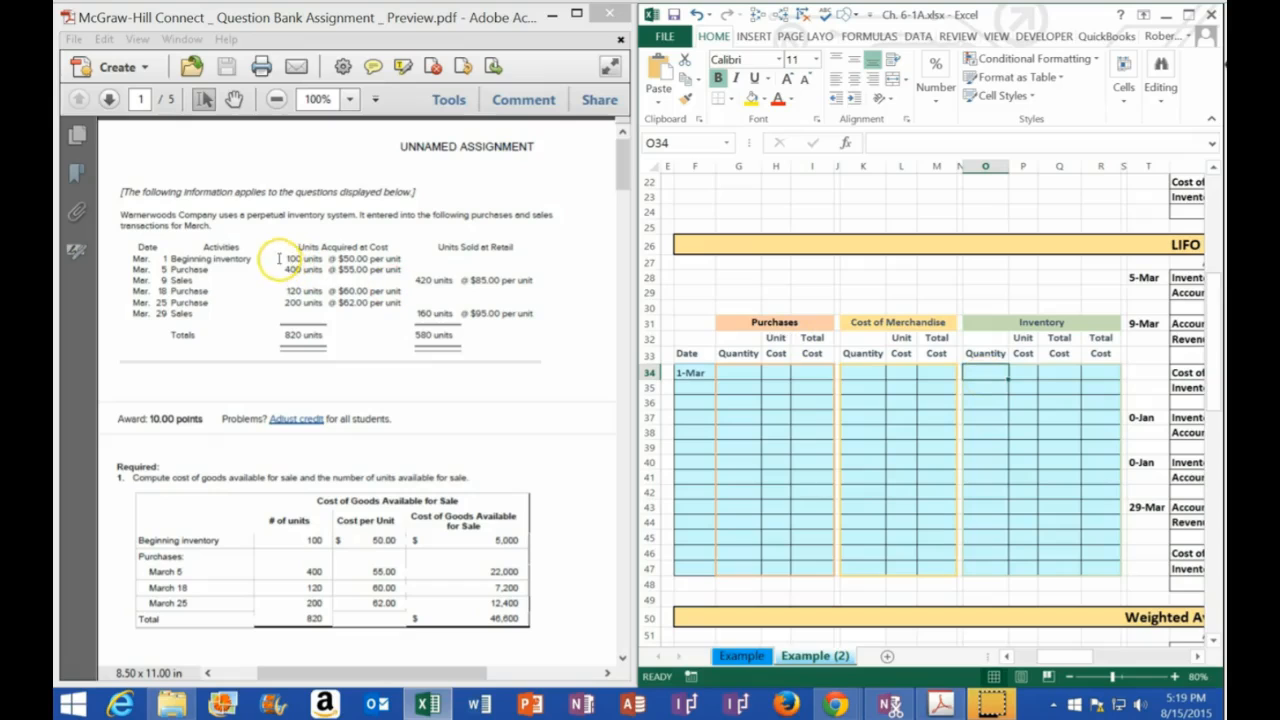
type("100")
key("Tab")
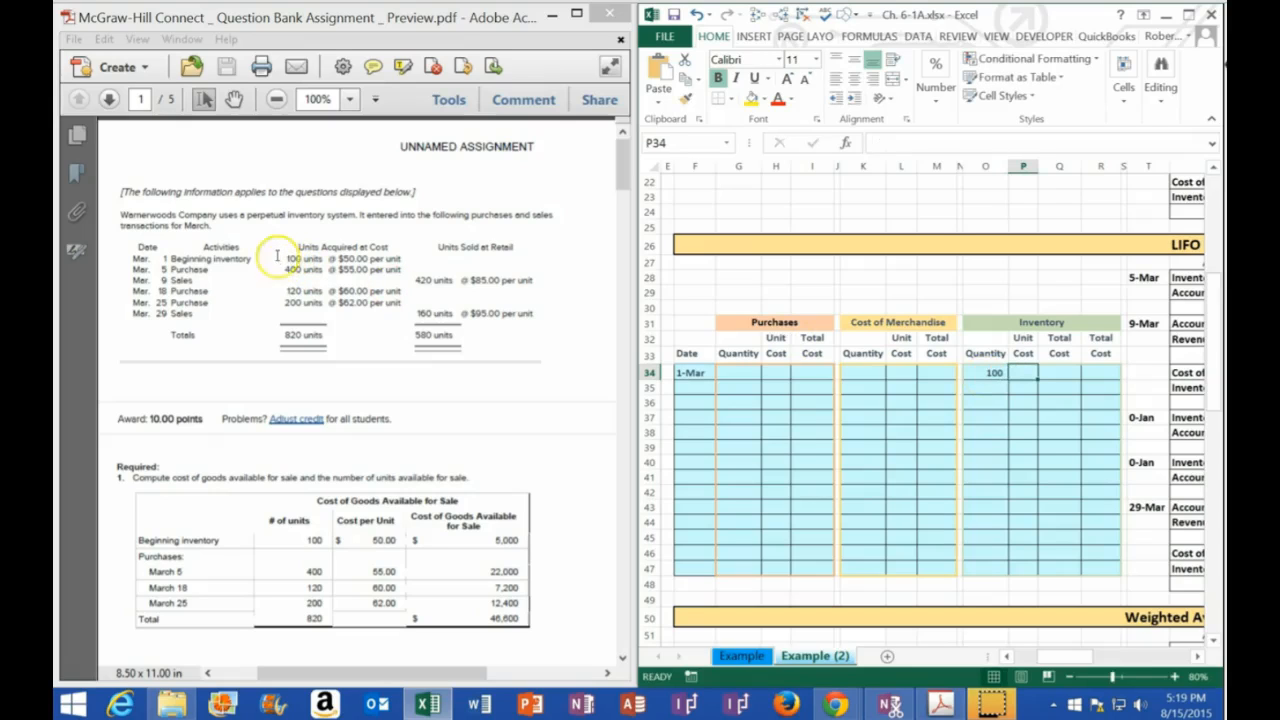
type("50")
key("Tab")
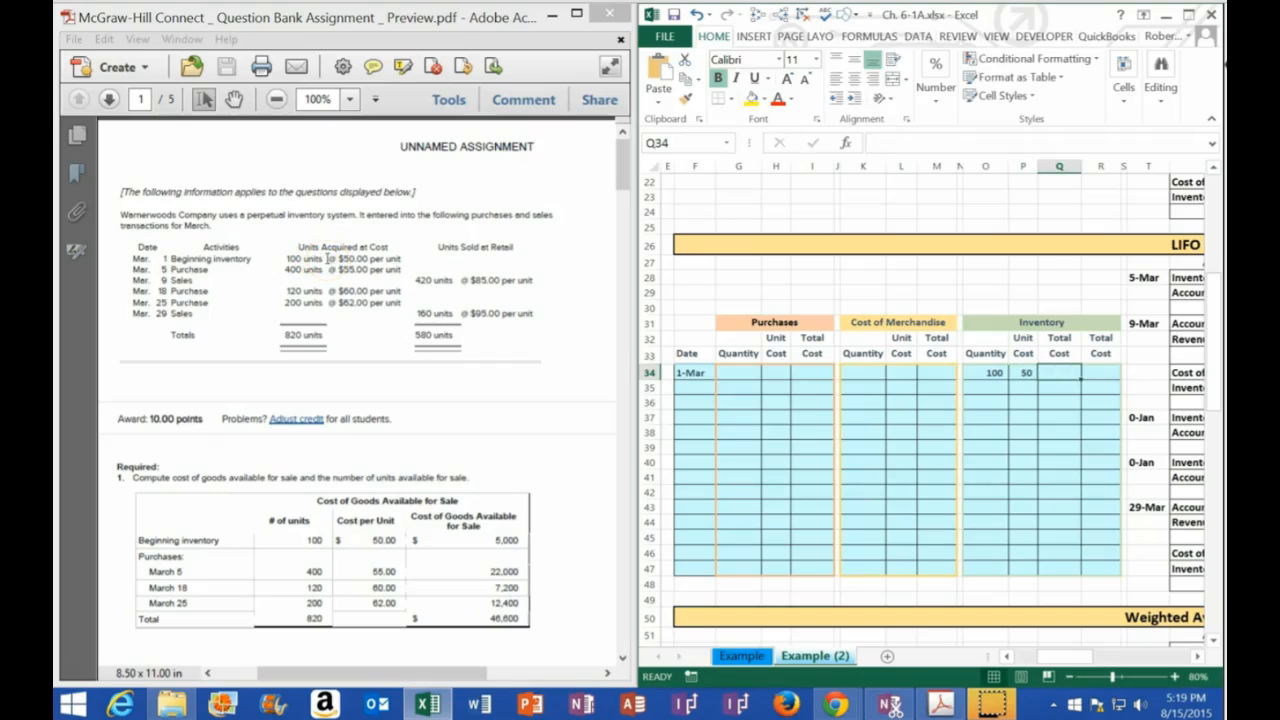
Calculate the 1-Mar inventory layer's total cost in Q34 with the formula =O34*P34
type("=")
key("Left")
key("Left")
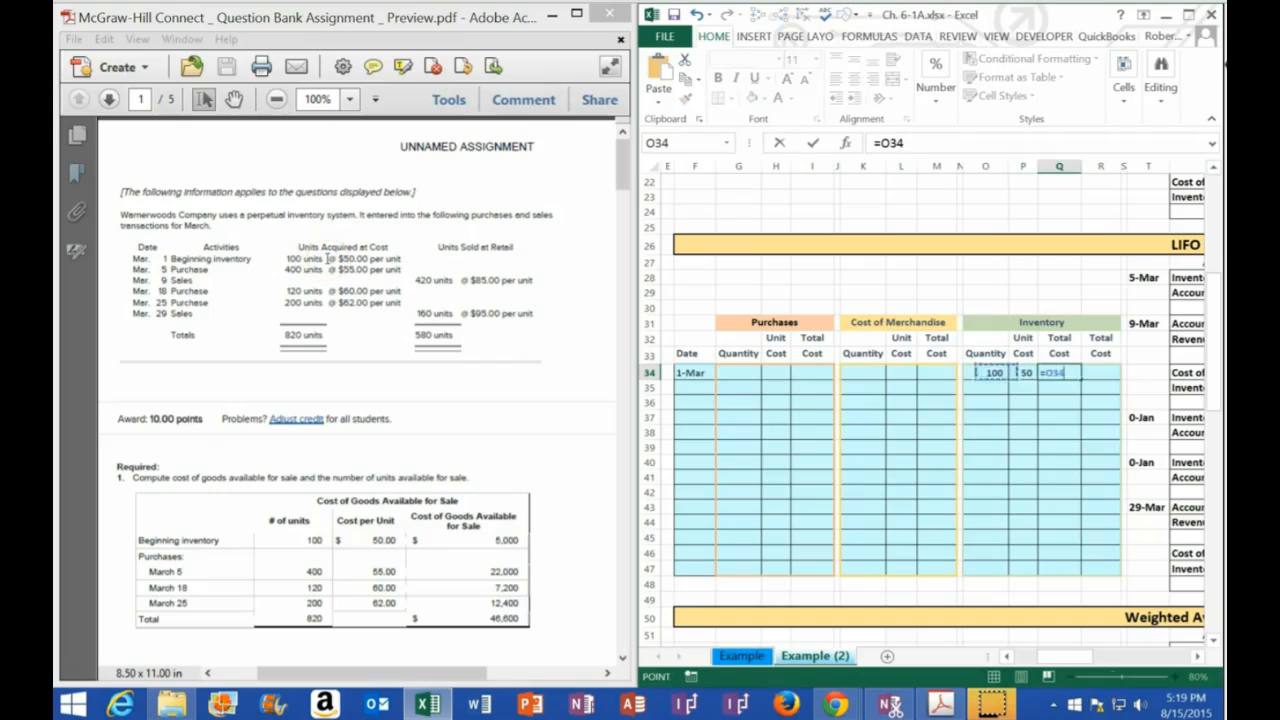
type("*")
key("Left")
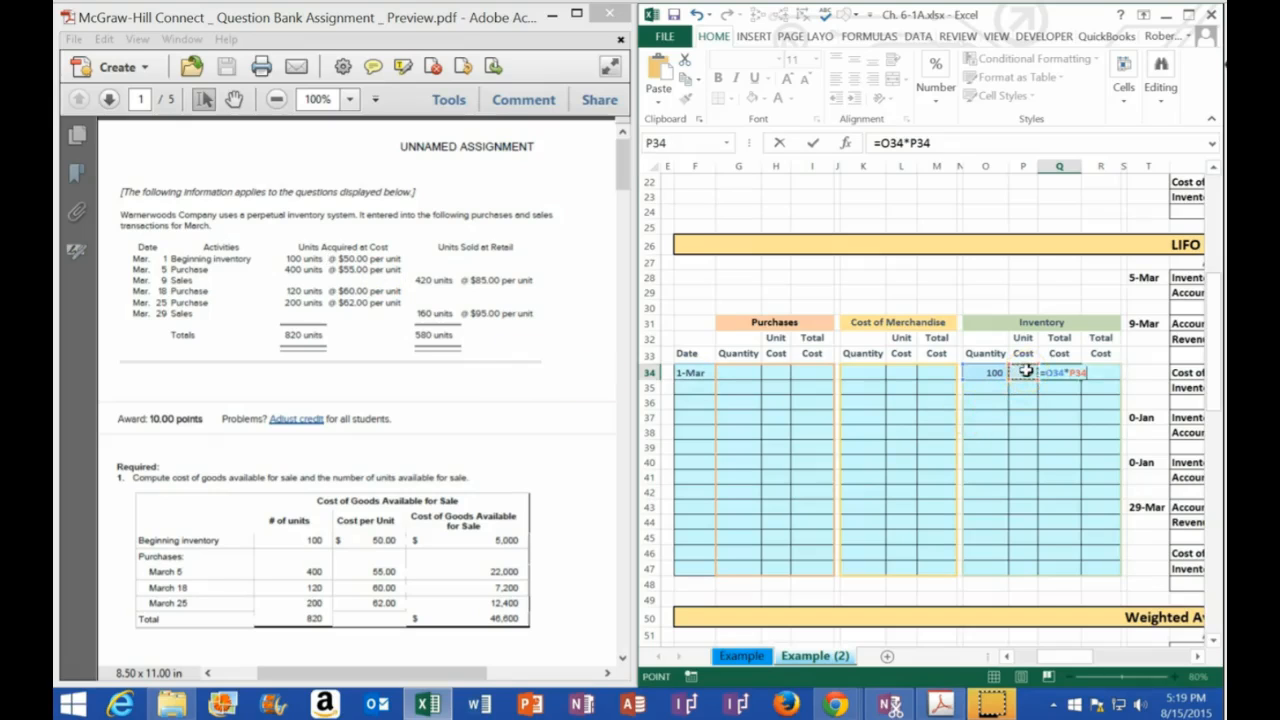
key("Return")
Link the overall inventory total in R34 to the layer's total cost in Q34
key("Right")
key("Right")
key("Right")
key("Right")
key("Right")
key("Right")
key("Right")
key("Right")
key("Right")
key("Right")
key("Right")
key("Right")
key("Up")
type("+")
left_click(1060, 372)
key("Return")
left_click(1075, 372)
left_click(1058, 389)
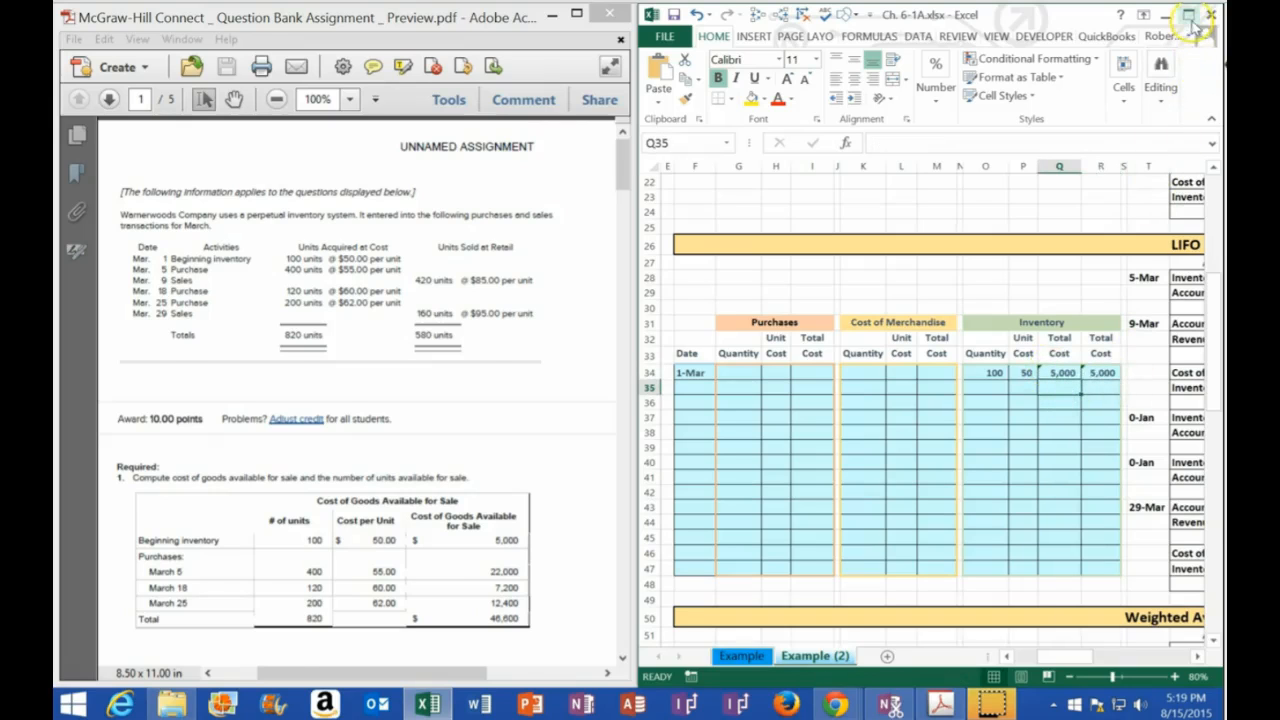
Enlarge the workbook and compare the LIFO table's 1-Mar inventory total with the Inventory account's ending balance
left_click(1190, 17)
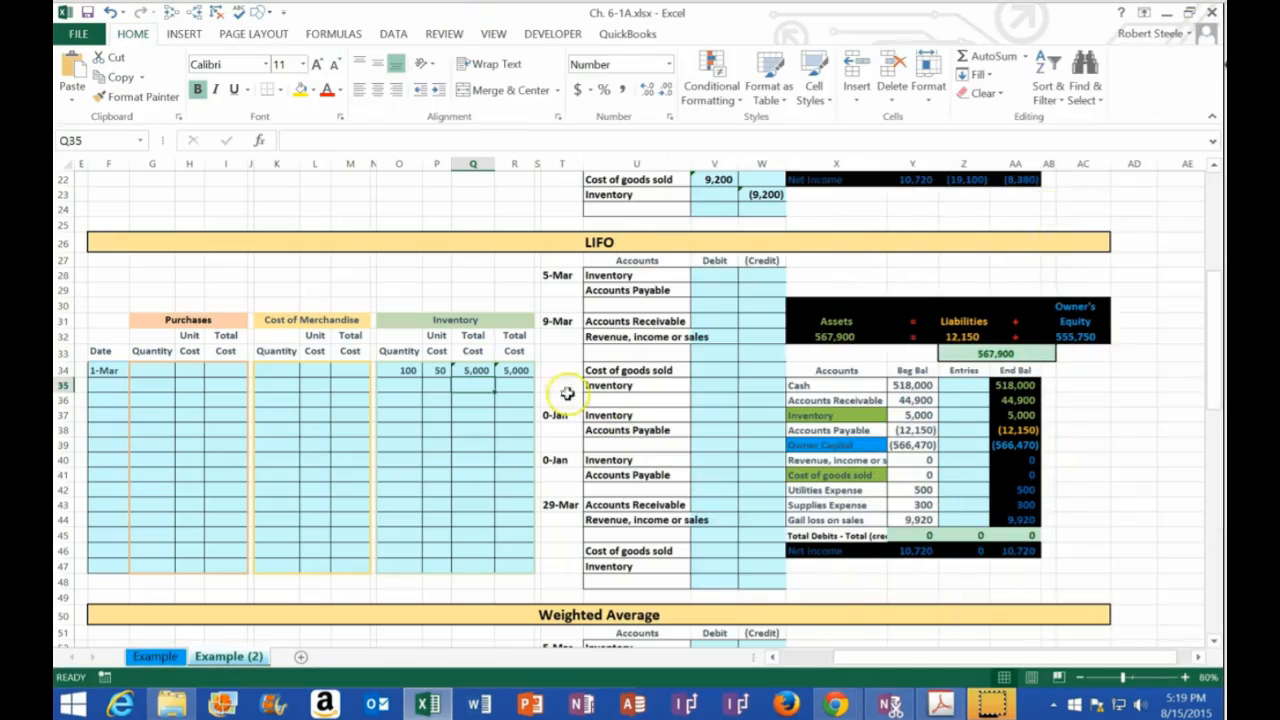
left_click(520, 370)
left_click(1017, 414)
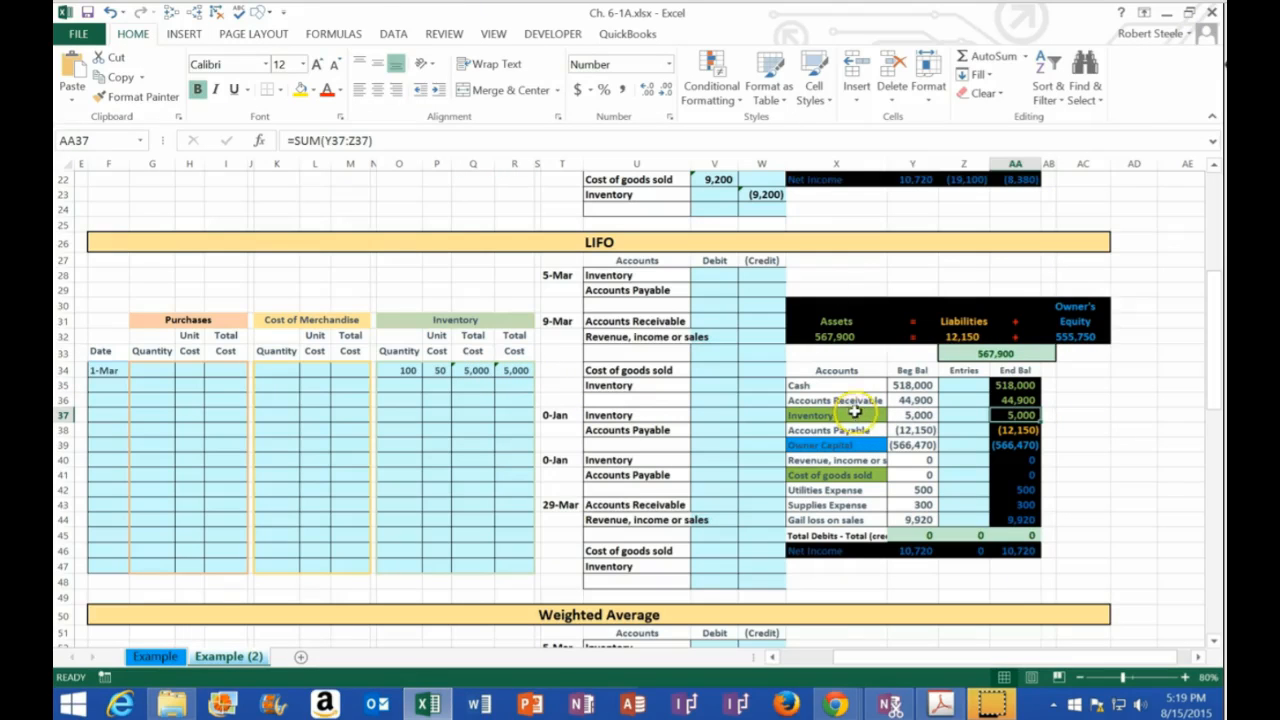
Return the workbook to its place beside the PDF and enter the date 5-Mar in F35
double_click(374, 11)
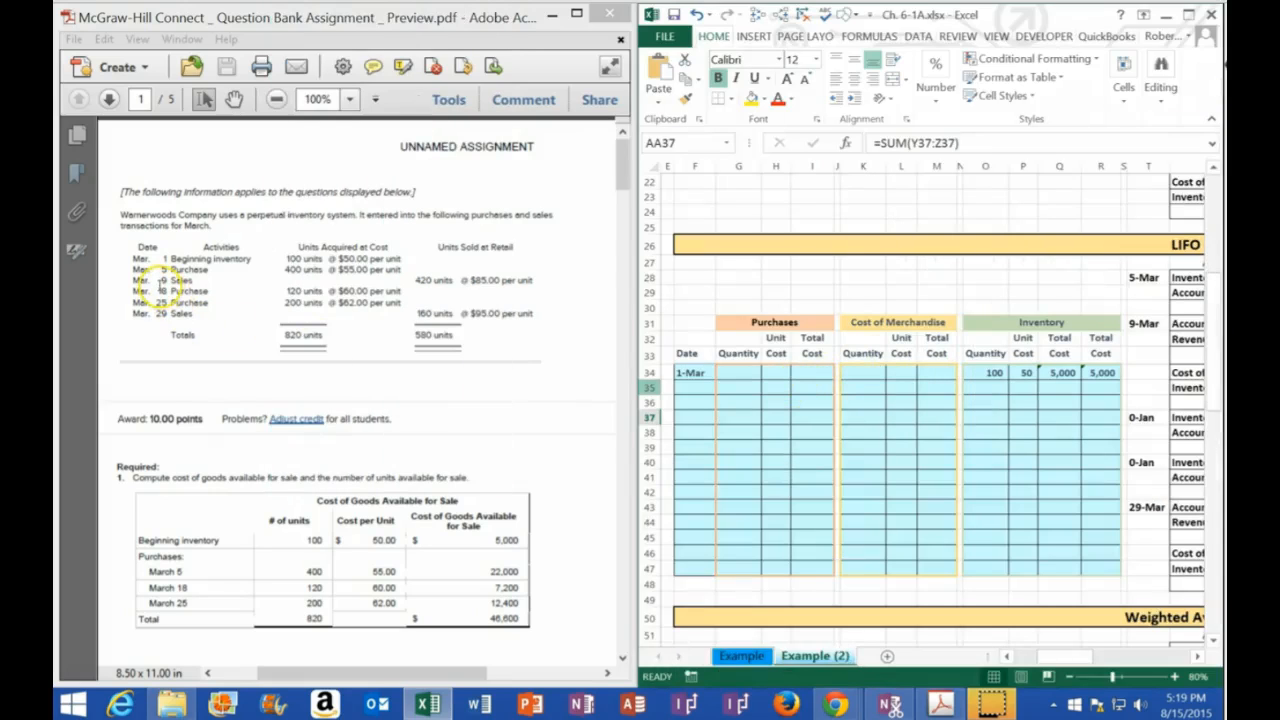
left_click(691, 385)
type("5-Mar")
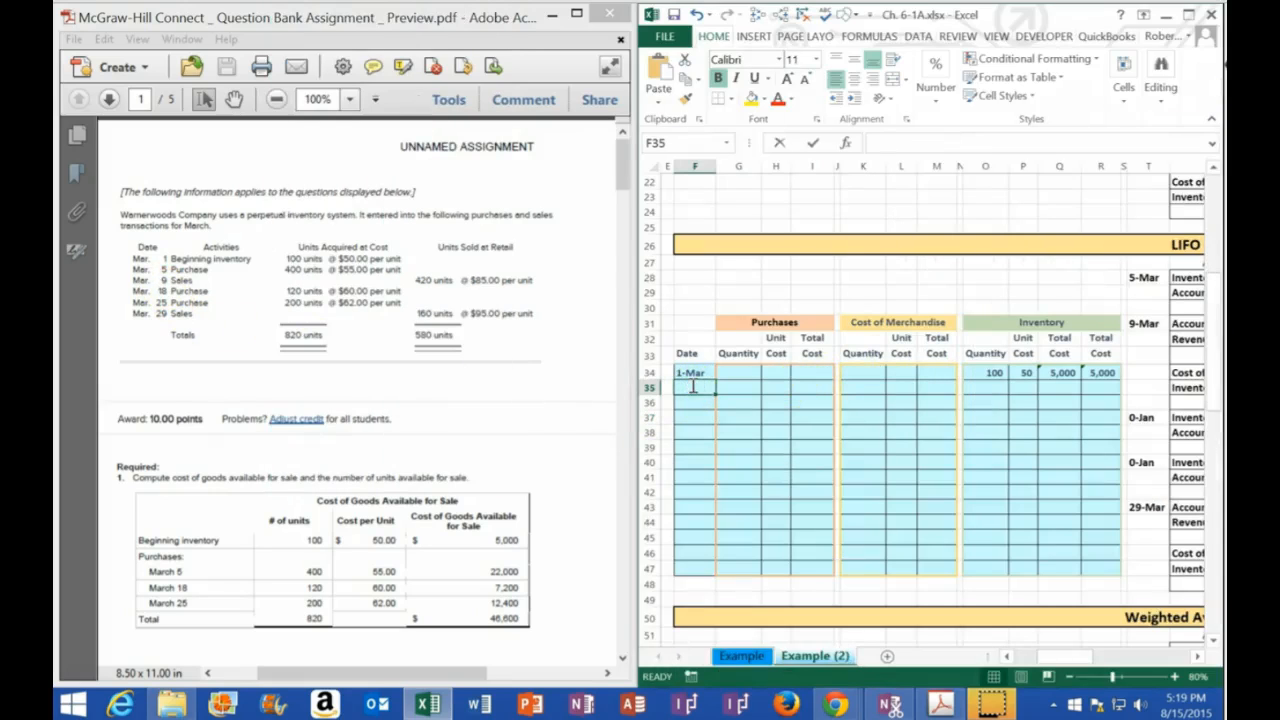
key("Return")
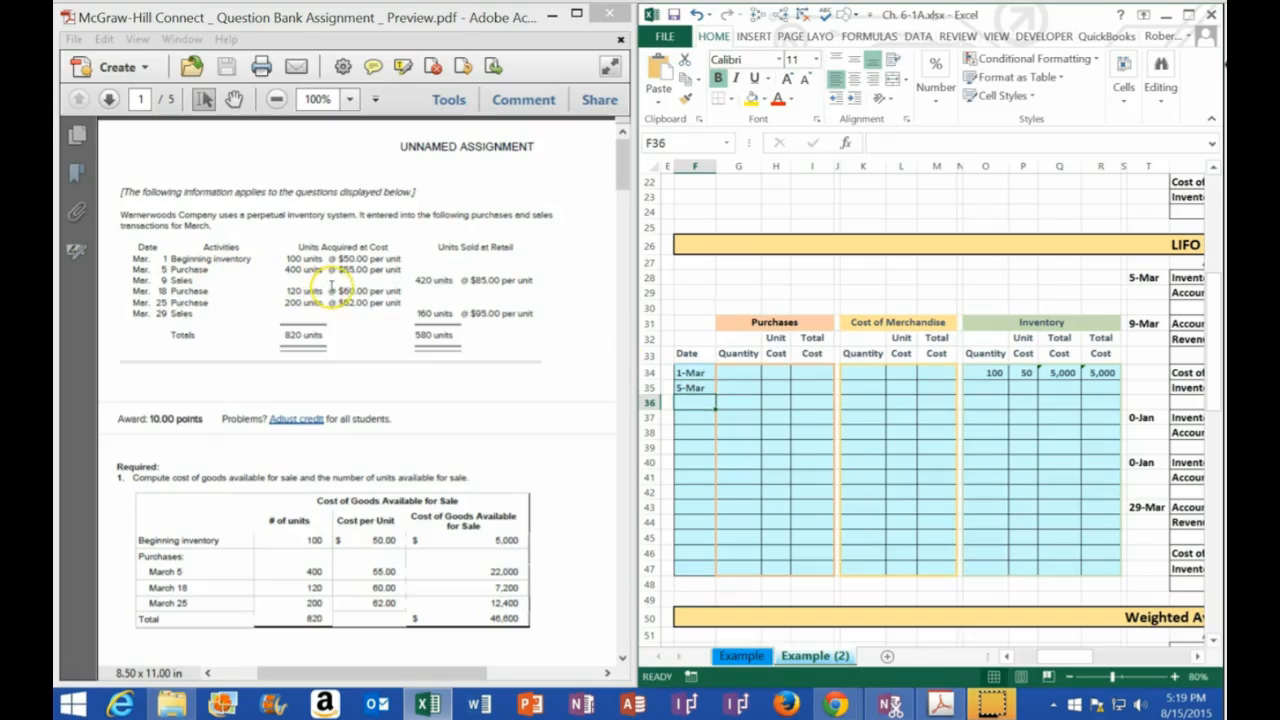
Record the 5-Mar purchase in the Purchases columns of row 35 with quantity 400 and unit cost 55
left_click(763, 324)
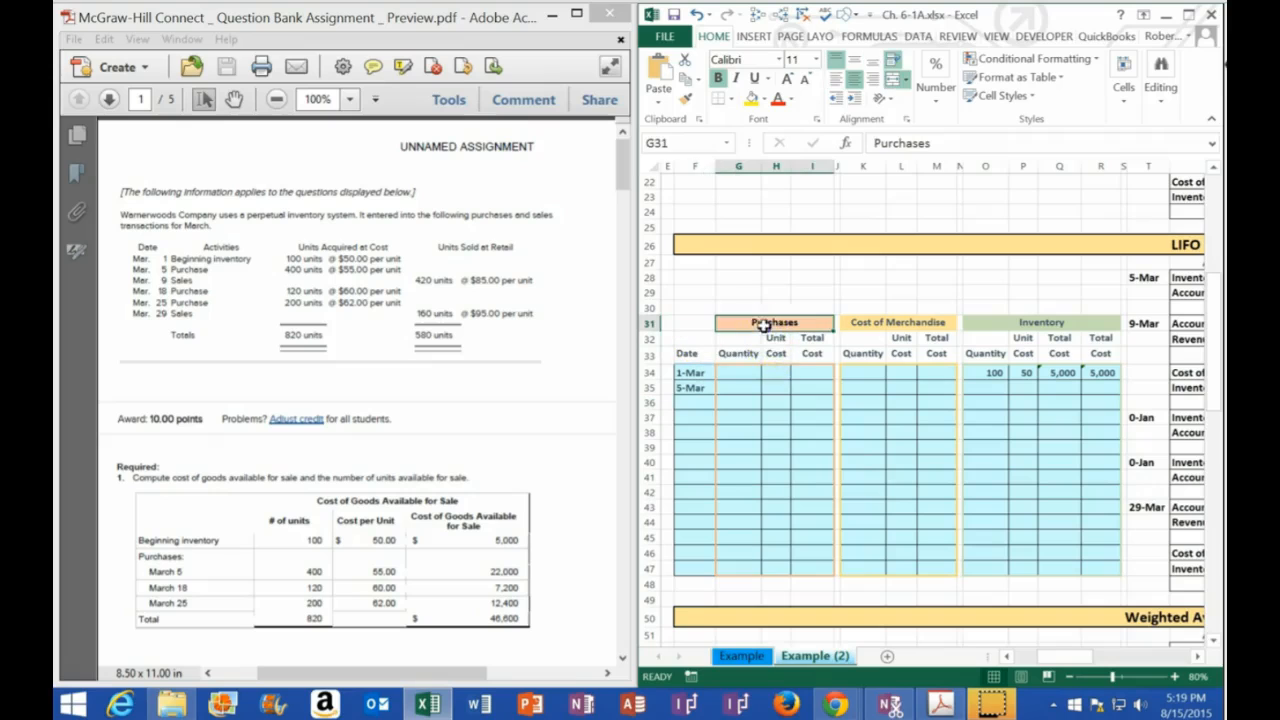
left_click(745, 387)
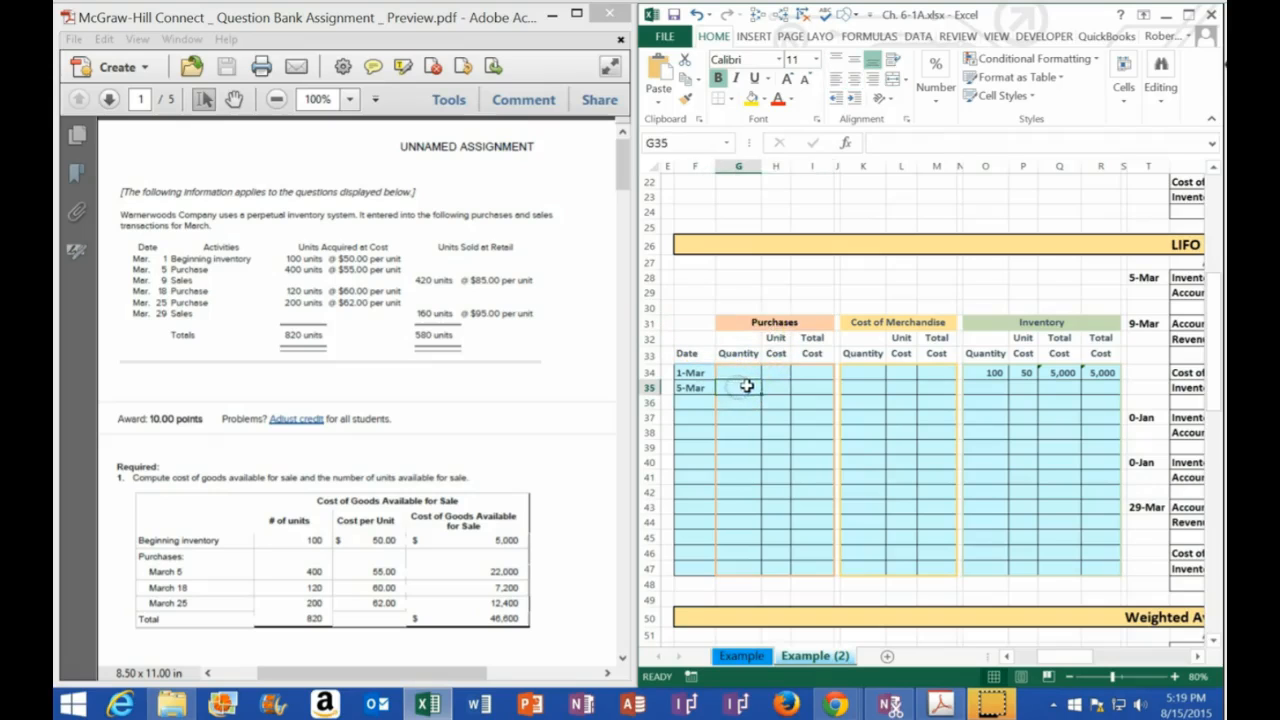
type("4")
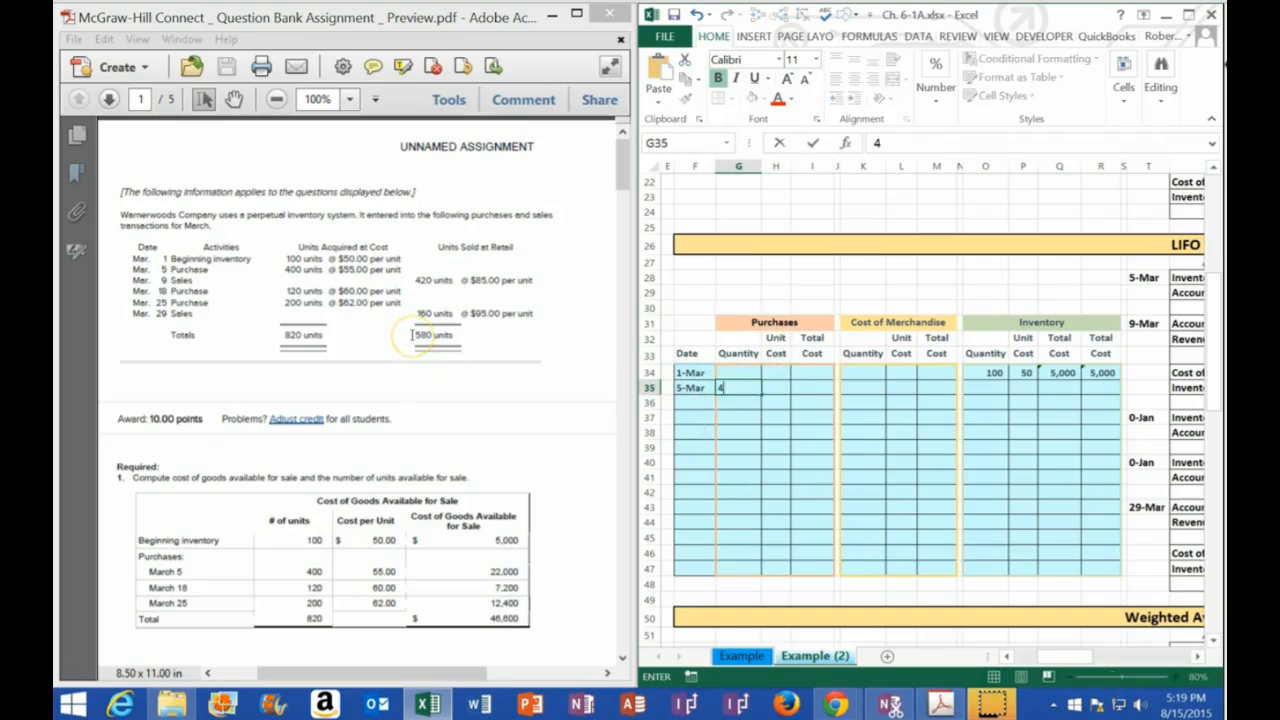
type("00")
key("Tab")
type("55")
key("Tab")
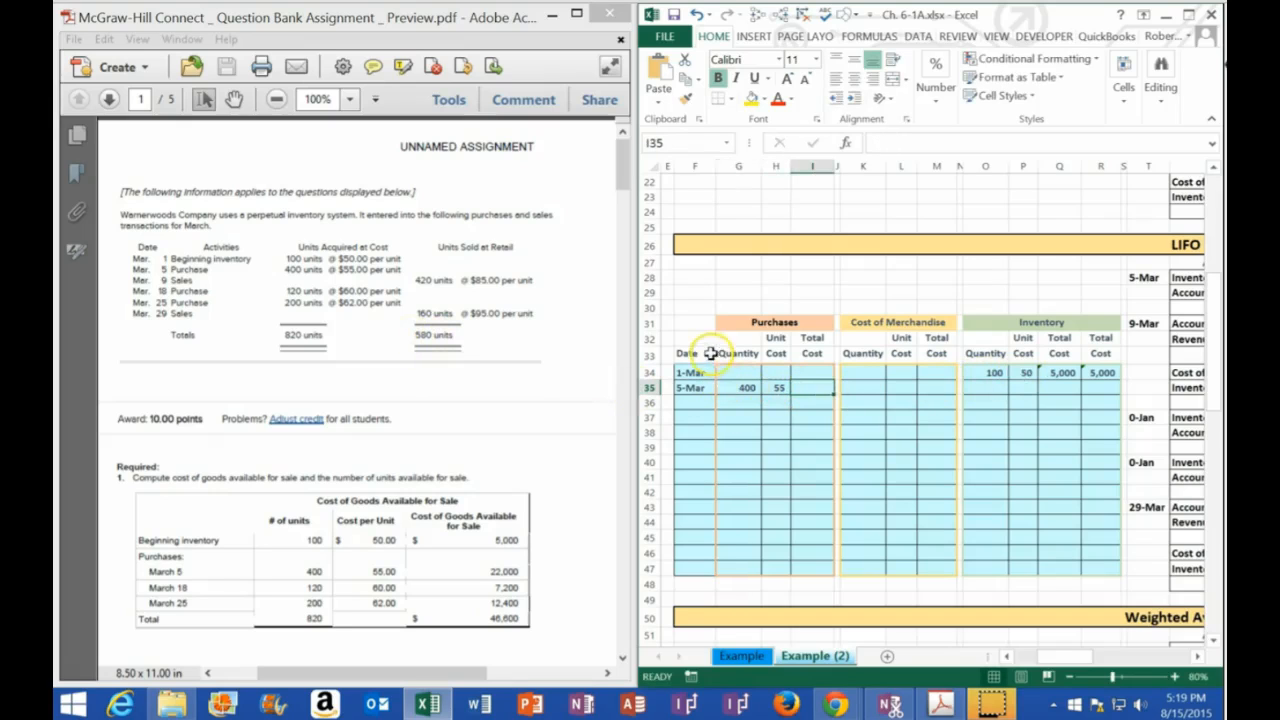
Calculate the 5-Mar purchase's total cost in I35 by multiplying its quantity in G35 by its unit cost in H35
type("=")
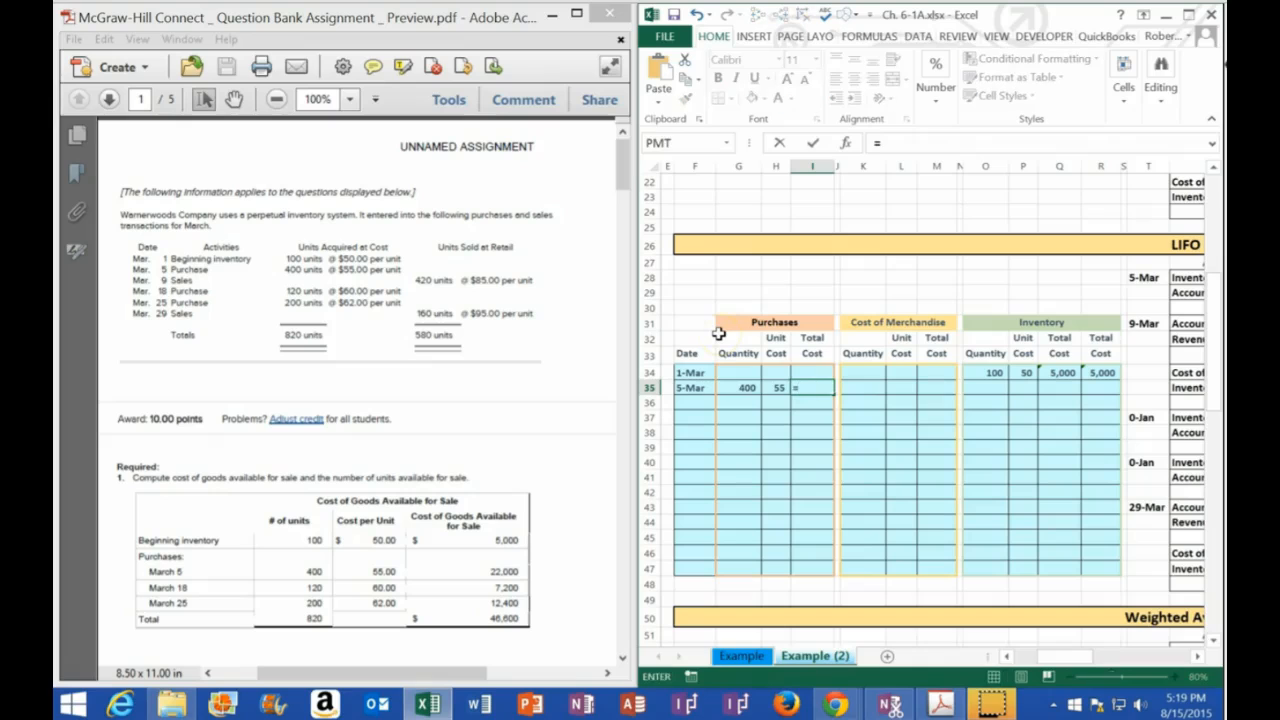
key("Left")
key("Left")
type("*")
key("Left")
key("Tab")
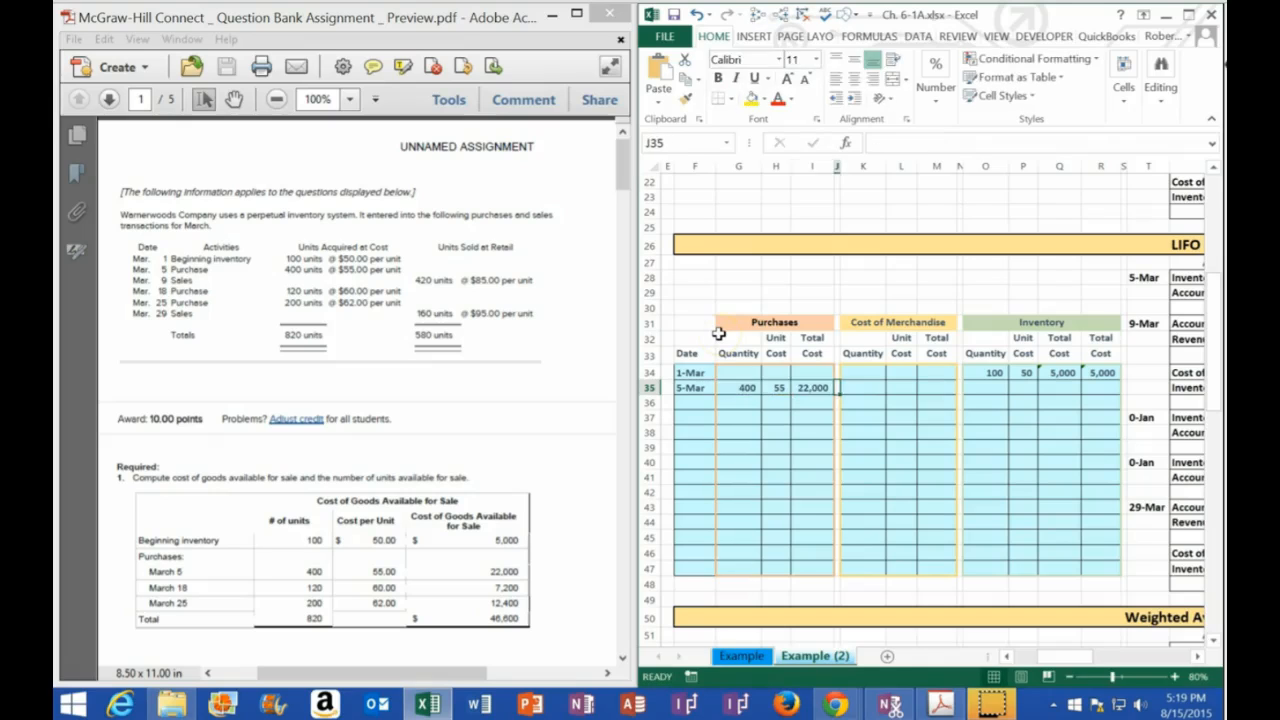
key("Right")
key("Right")
key("Right")
key("Right")
left_click(776, 320)
left_click(1028, 324)
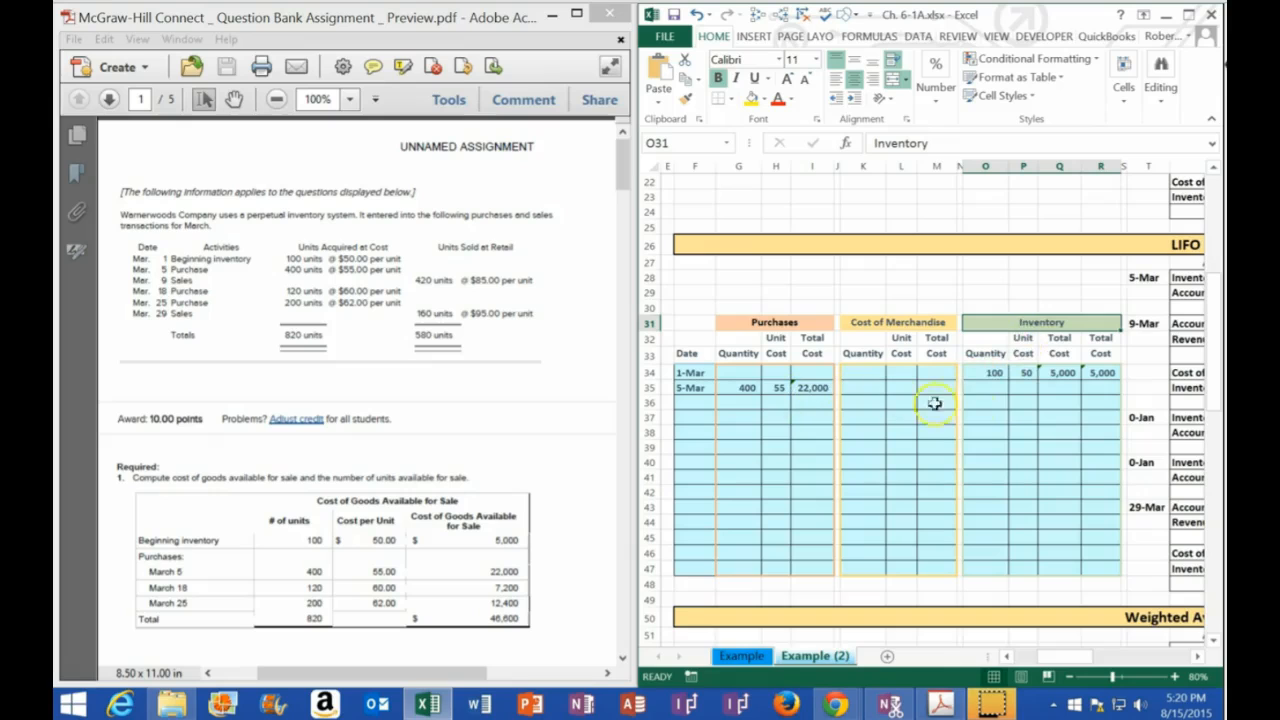
left_click_drag(987, 390, 1090, 404)
left_click_drag(696, 387, 1074, 386)
left_click_drag(990, 388, 1093, 401)
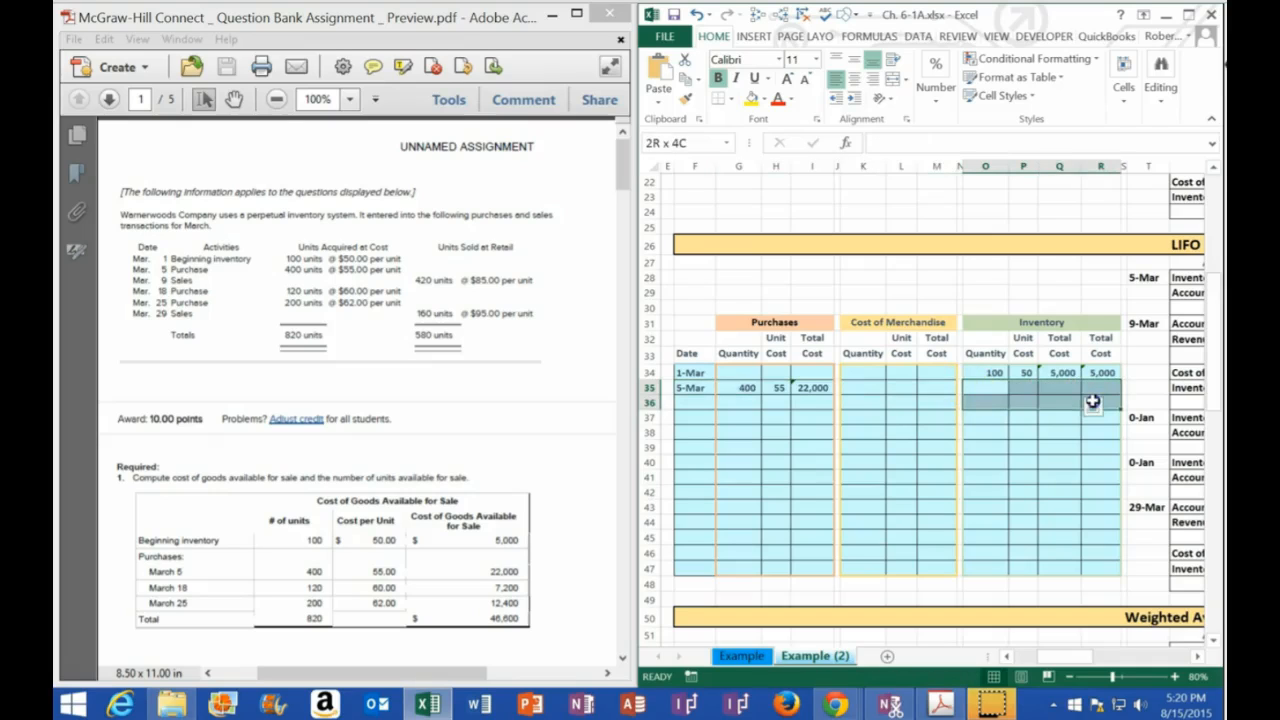
Copy the 1-Mar inventory layer's quantity, unit cost and total cost, O34:Q34, to the 5-Mar row starting at O35 as values
left_click(987, 372)
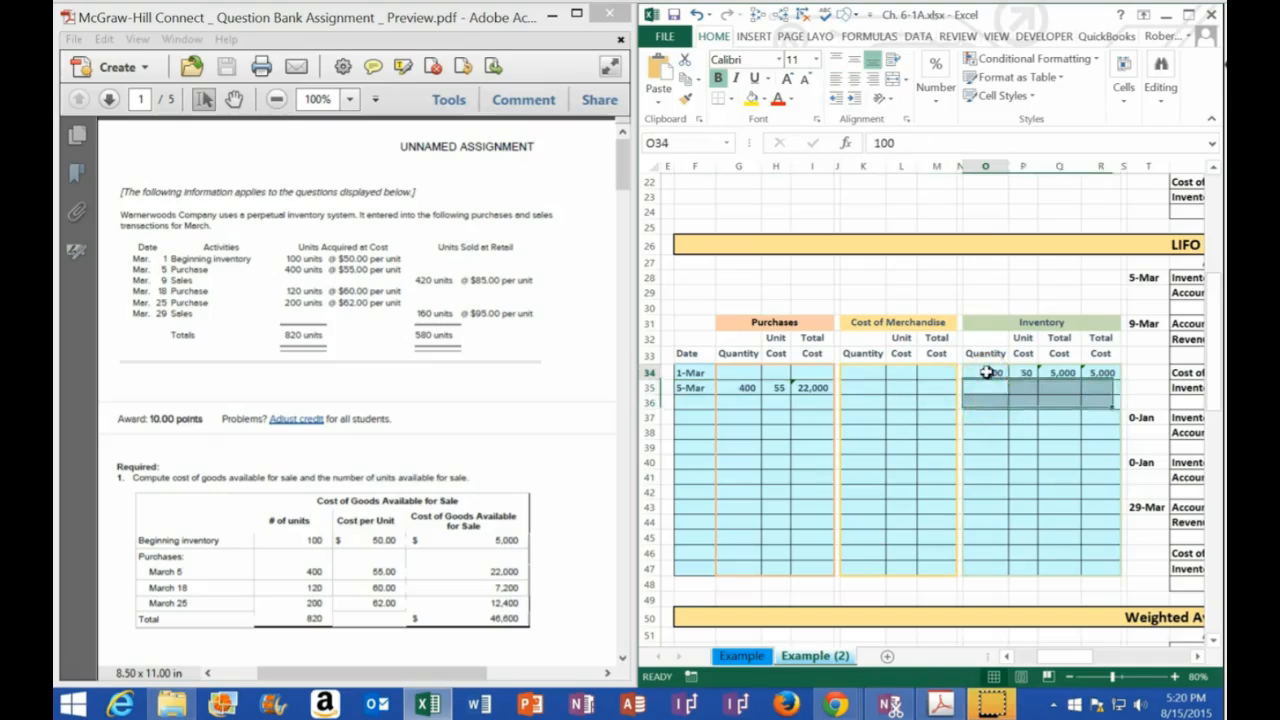
left_click_drag(987, 372, 1062, 372)
right_click(1062, 372)
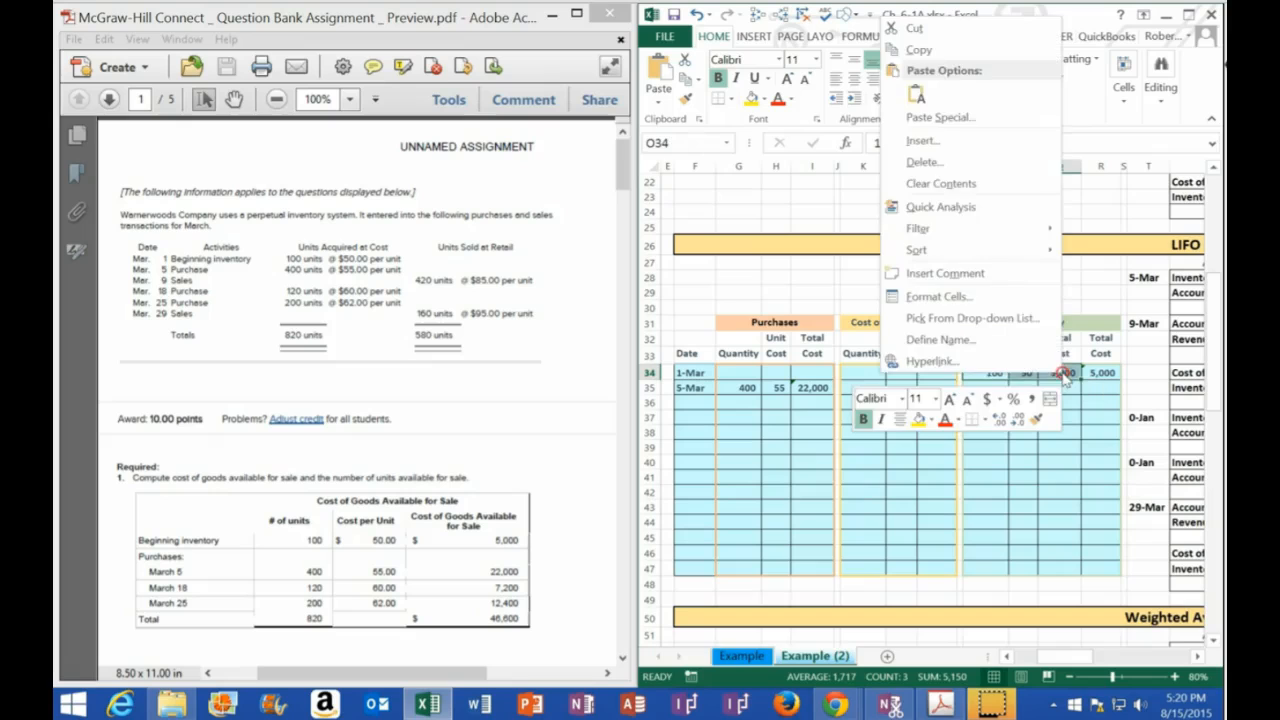
left_click(921, 50)
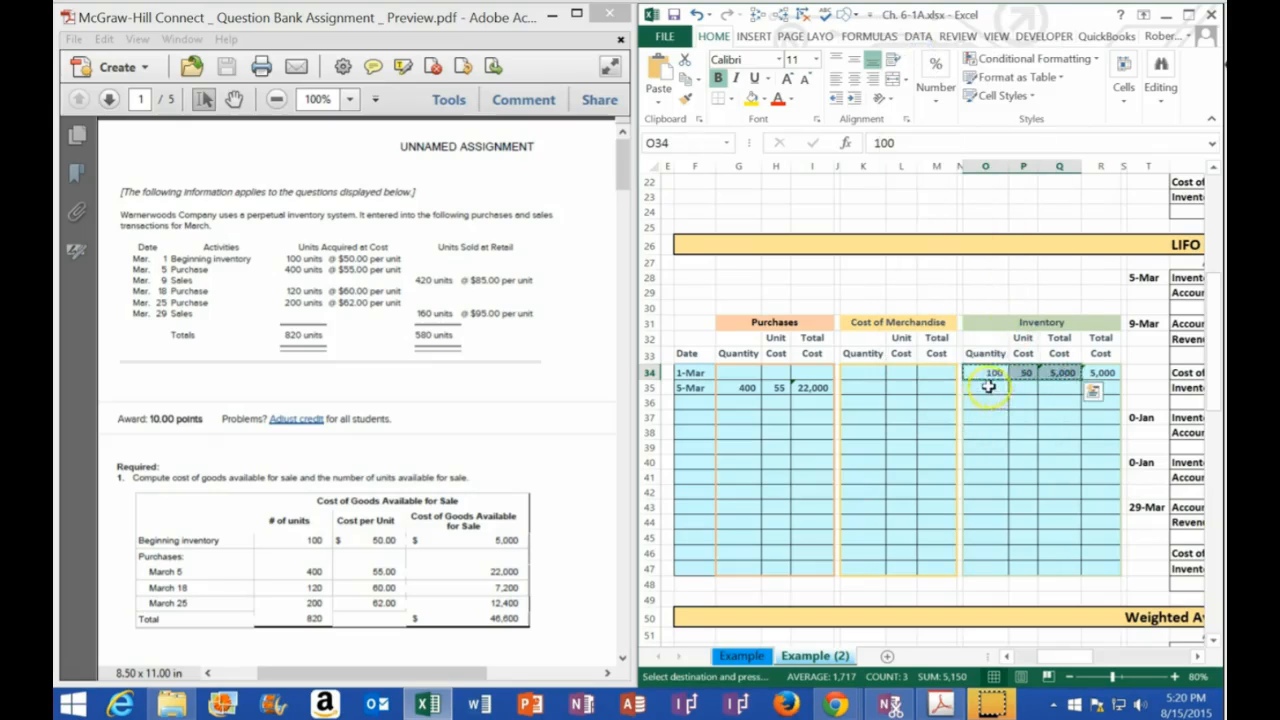
left_click(987, 387)
right_click(991, 386)
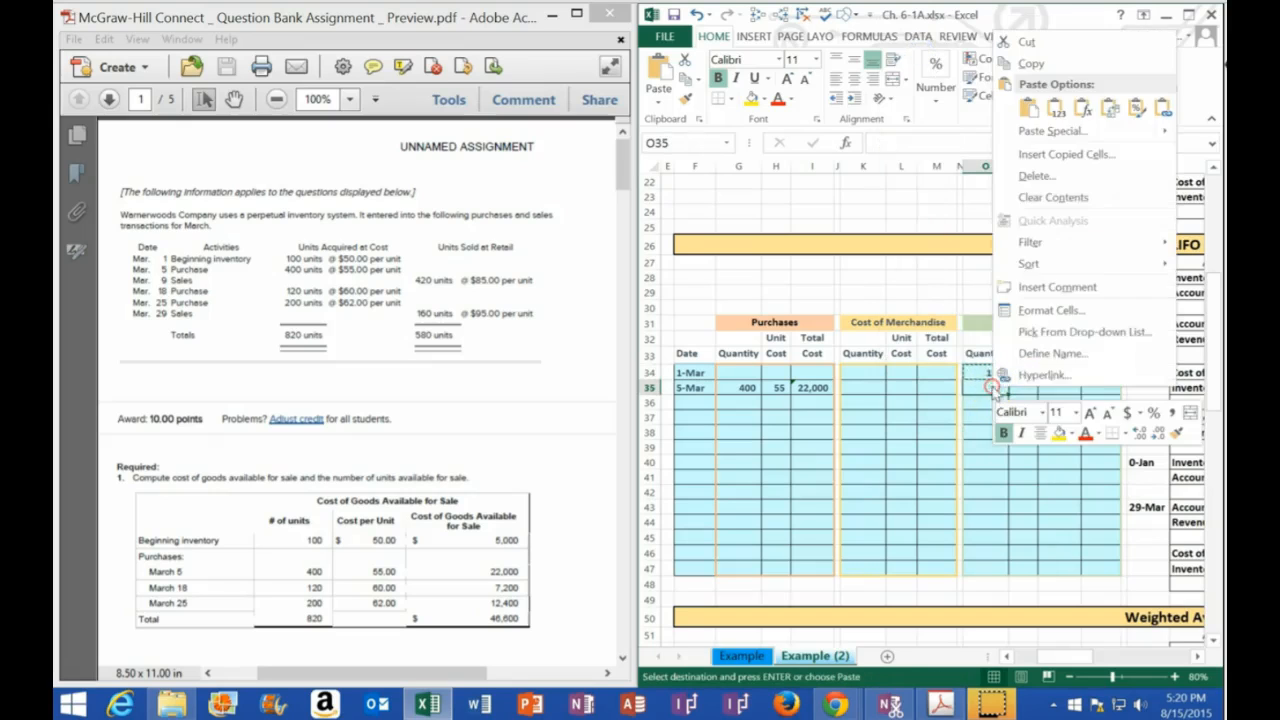
left_click(1056, 108)
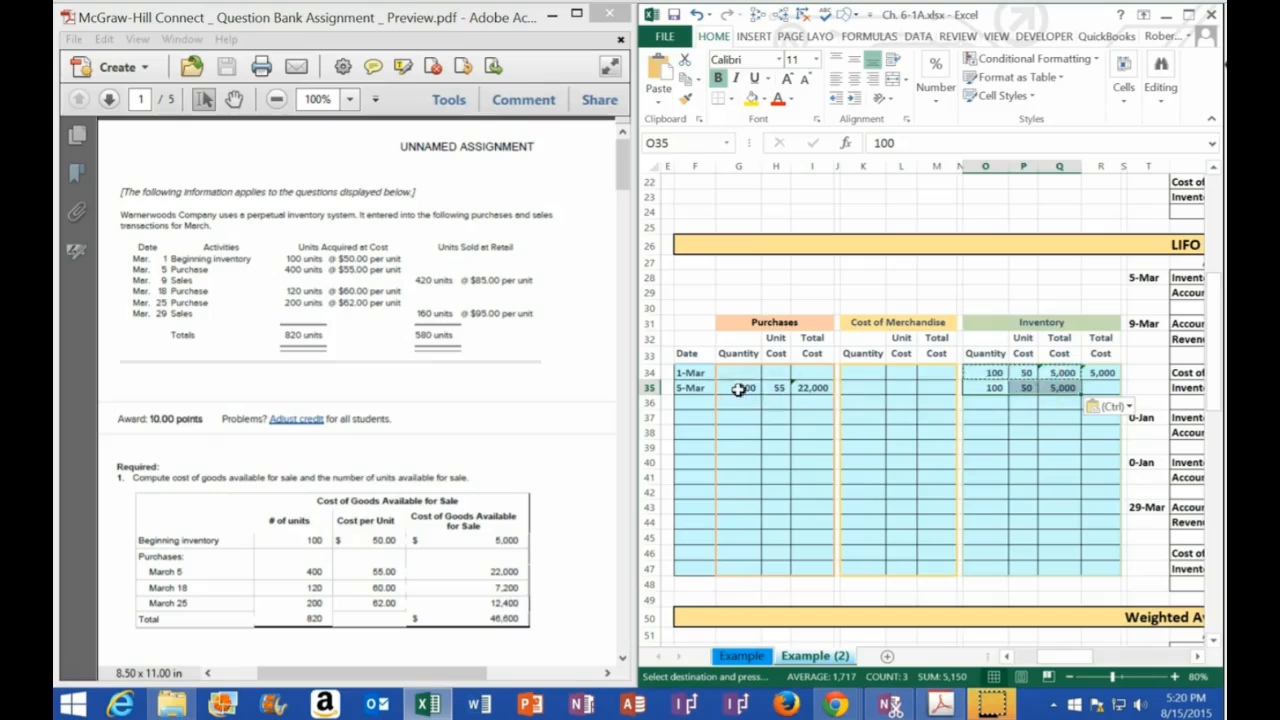
Copy the 5-Mar purchase's quantity, unit cost and total cost, G35:I35, to the Inventory columns starting at O36 as values
left_click_drag(740, 387, 806, 387)
right_click(806, 387)
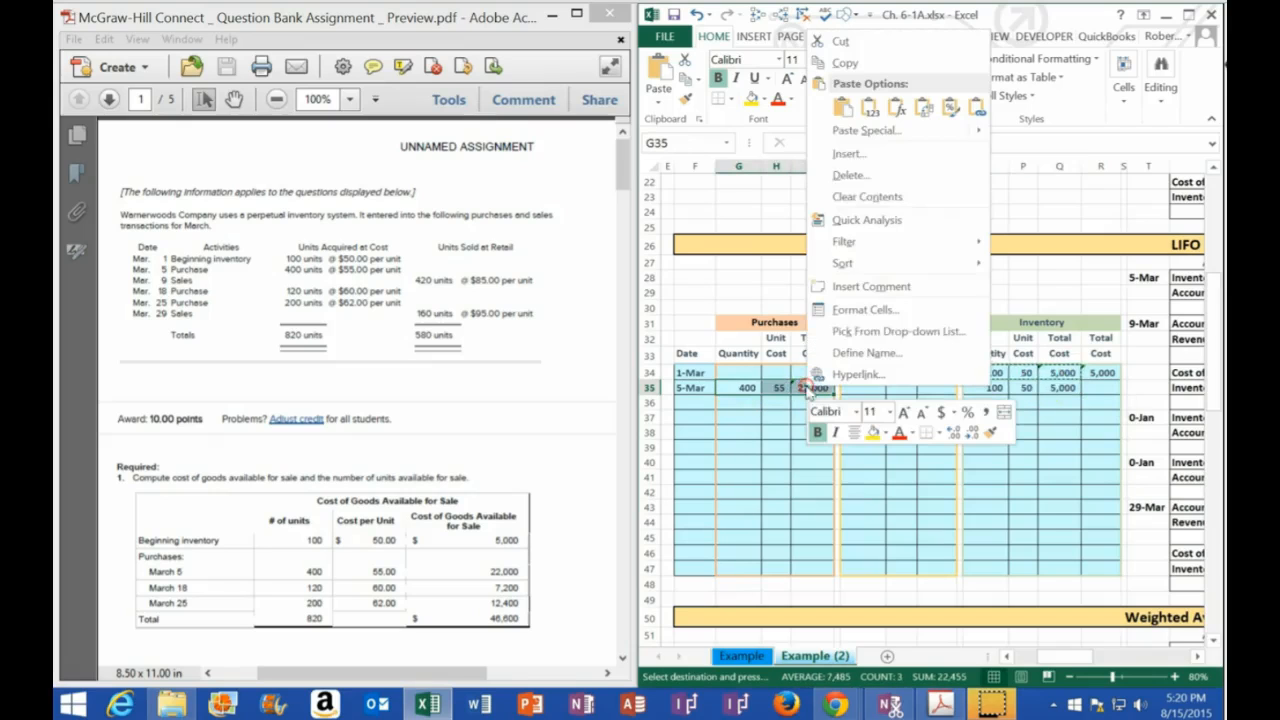
left_click(845, 63)
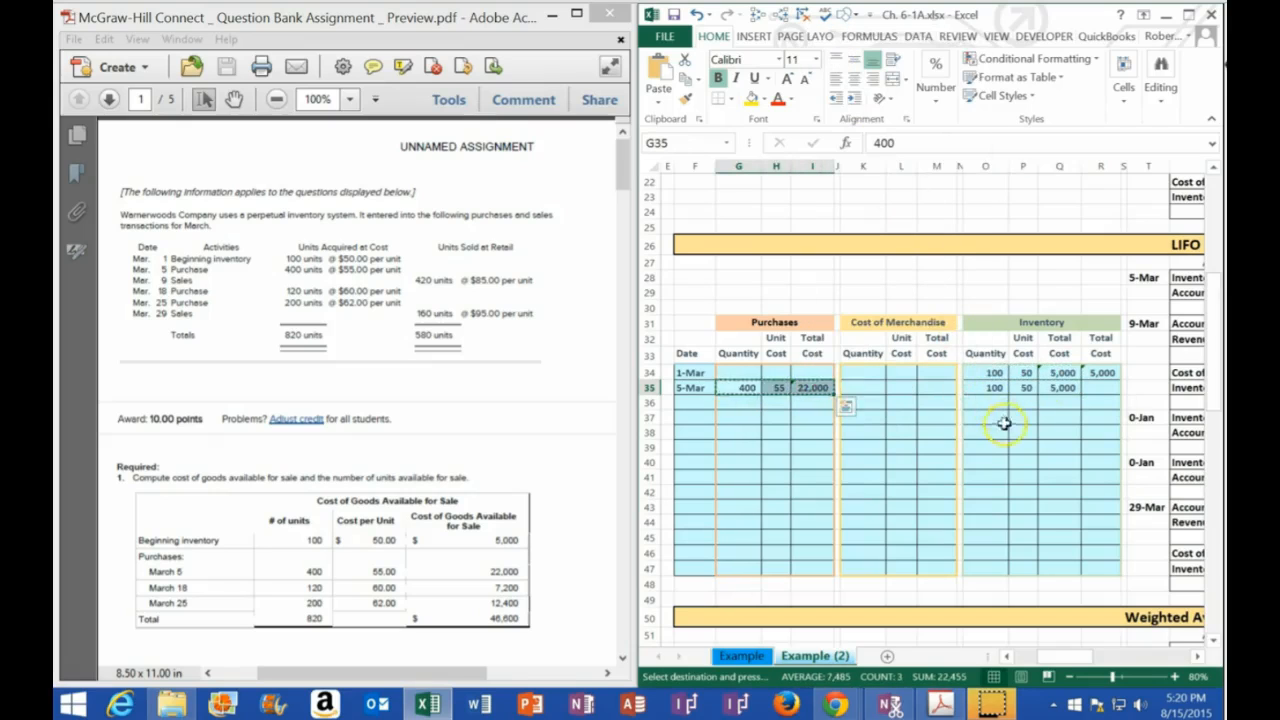
left_click(985, 400)
right_click(985, 400)
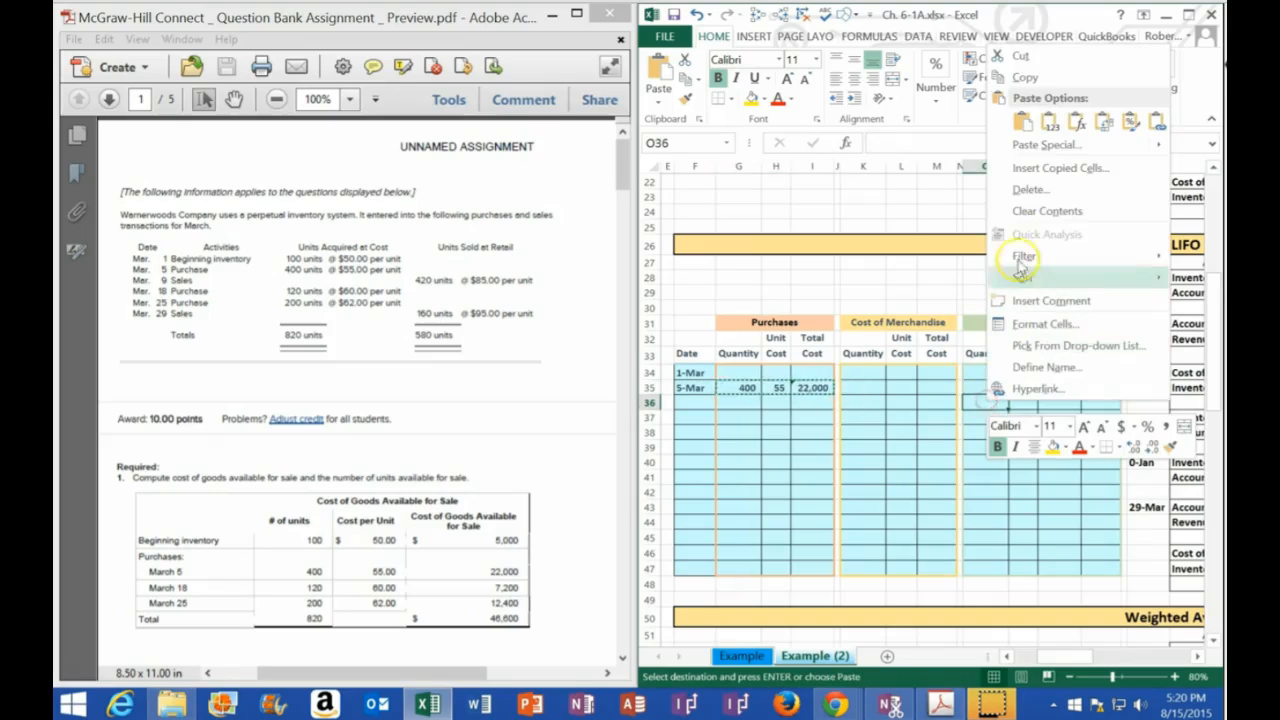
left_click(1049, 121)
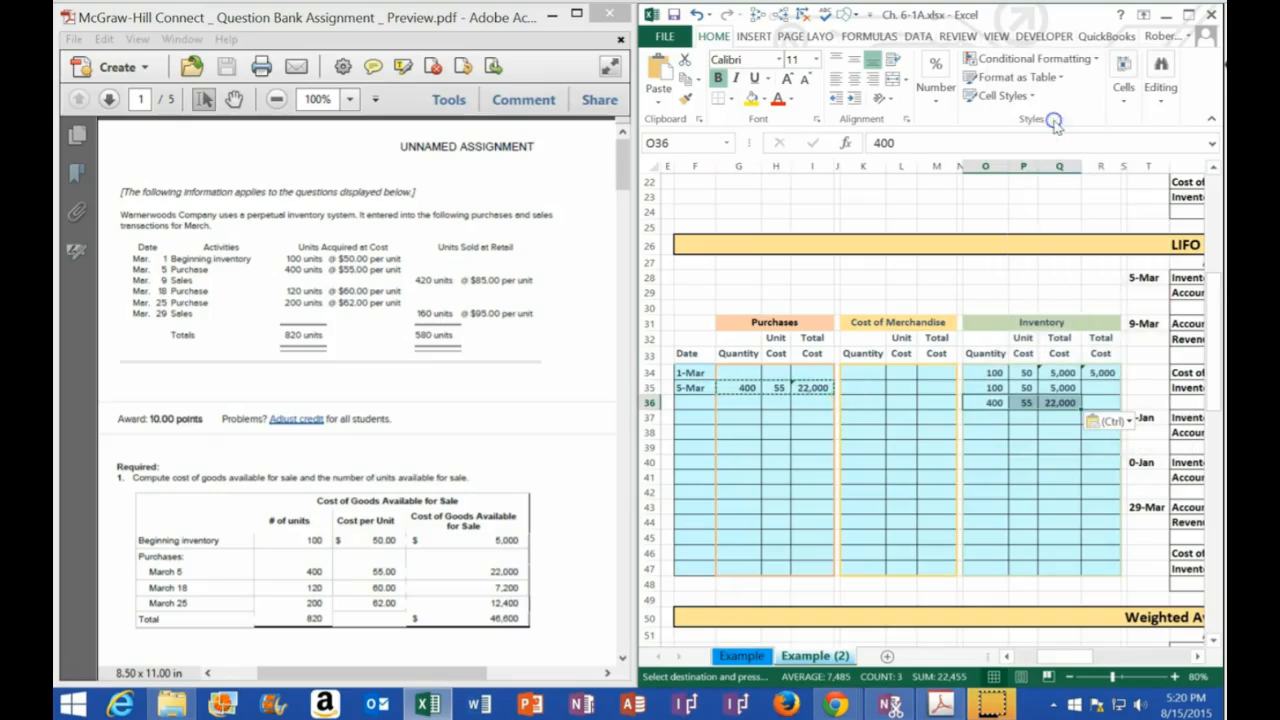
Calculate the total inventory cost after the 5-Mar purchase in R36 as the sum of Q35:Q36
left_click(1097, 391)
left_click_drag(1062, 388, 1062, 396)
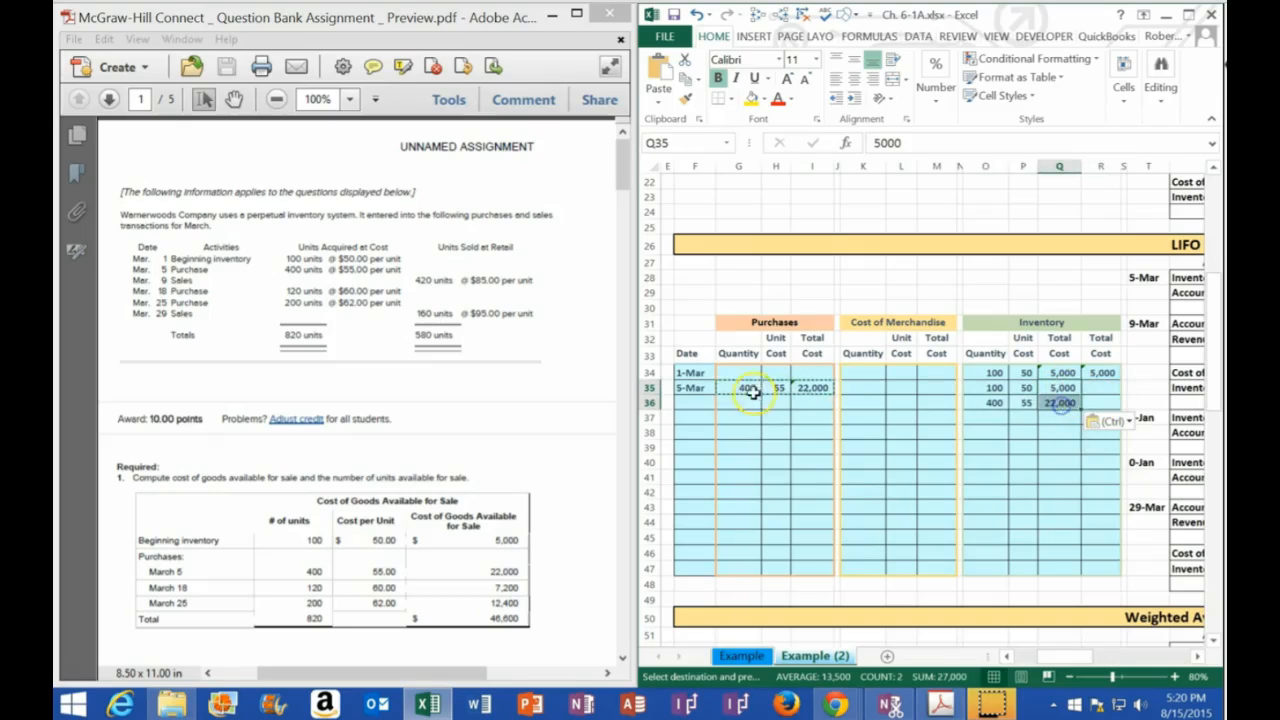
left_click_drag(692, 389, 1097, 390)
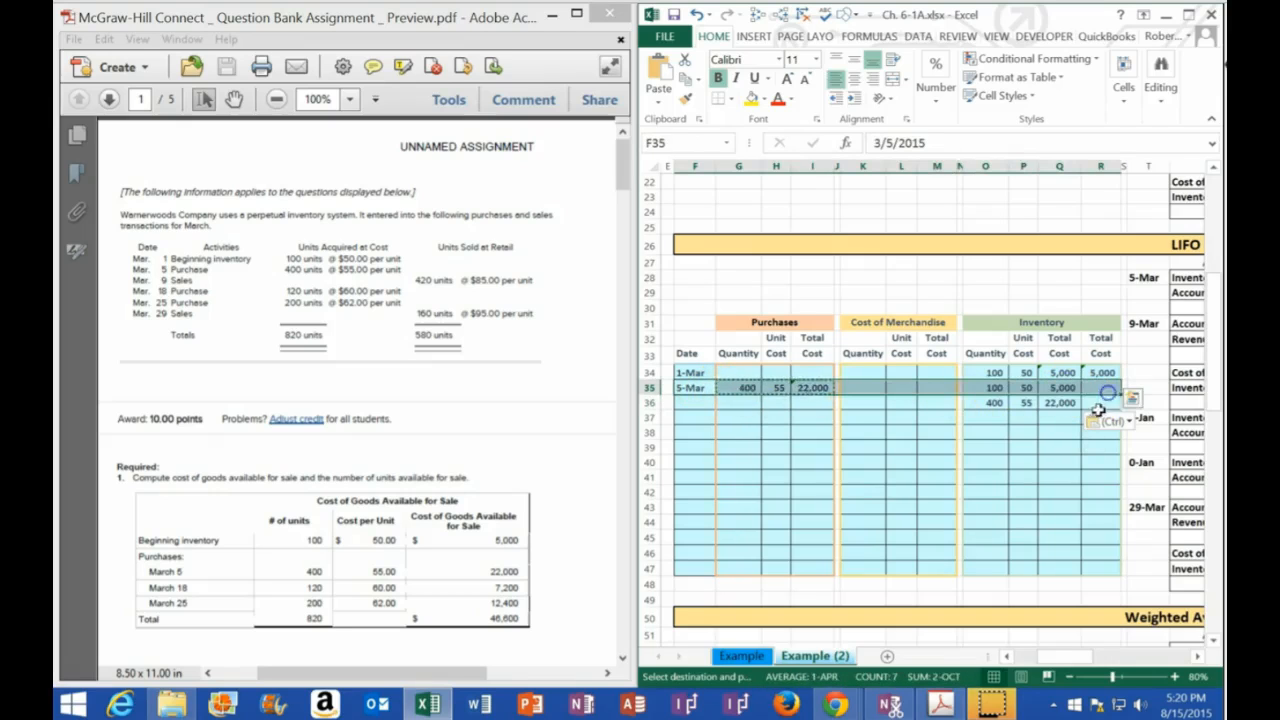
left_click(1106, 400)
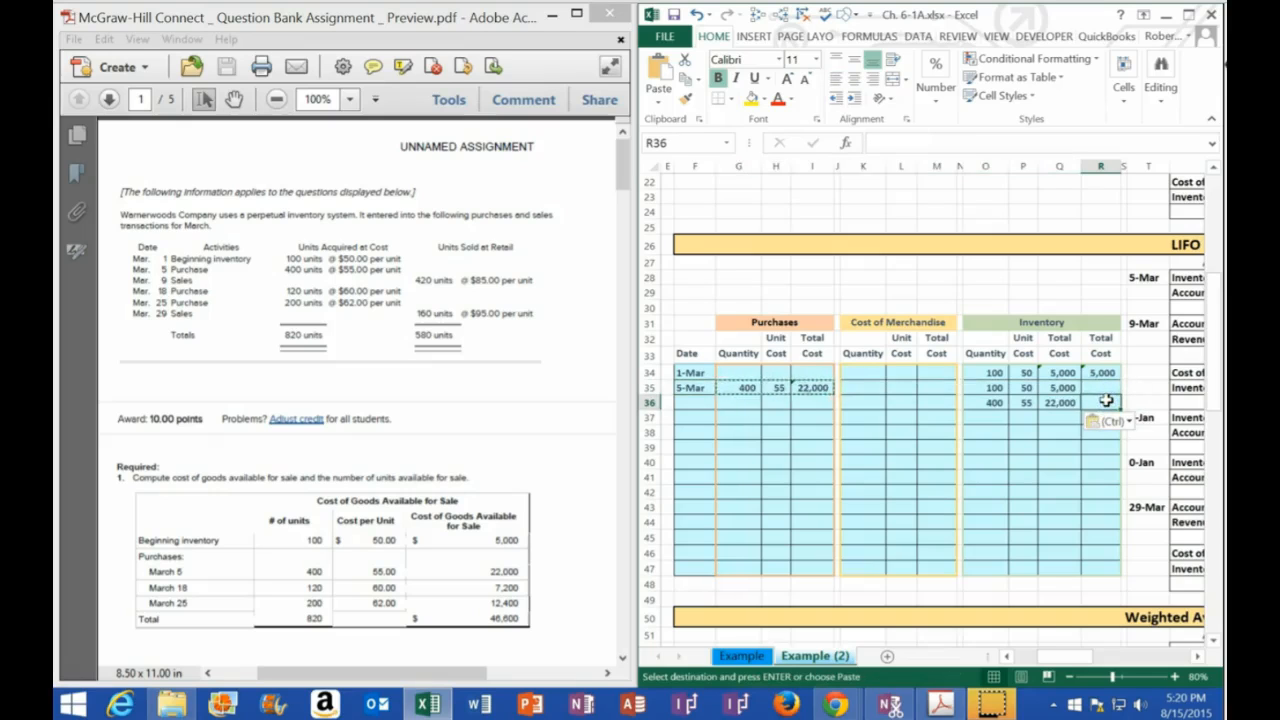
type("=sum(")
left_click(1062, 388)
left_click_drag(1066, 388, 1057, 406)
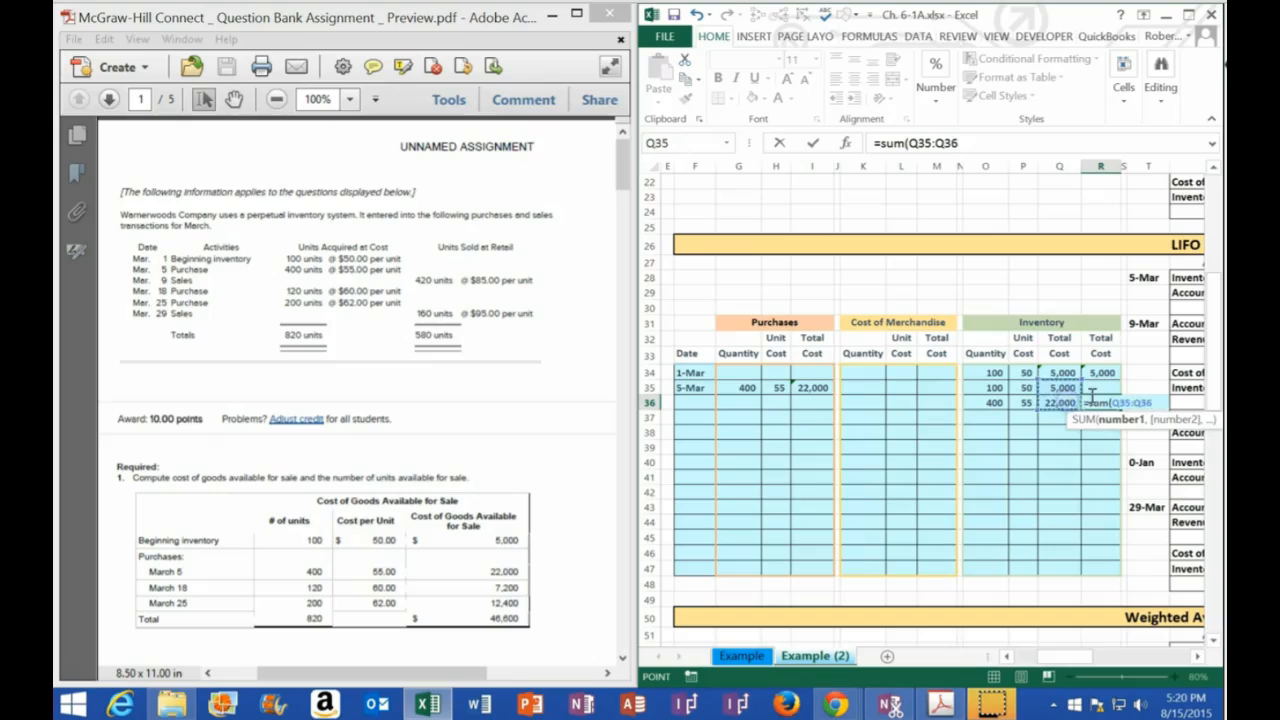
key("Return")
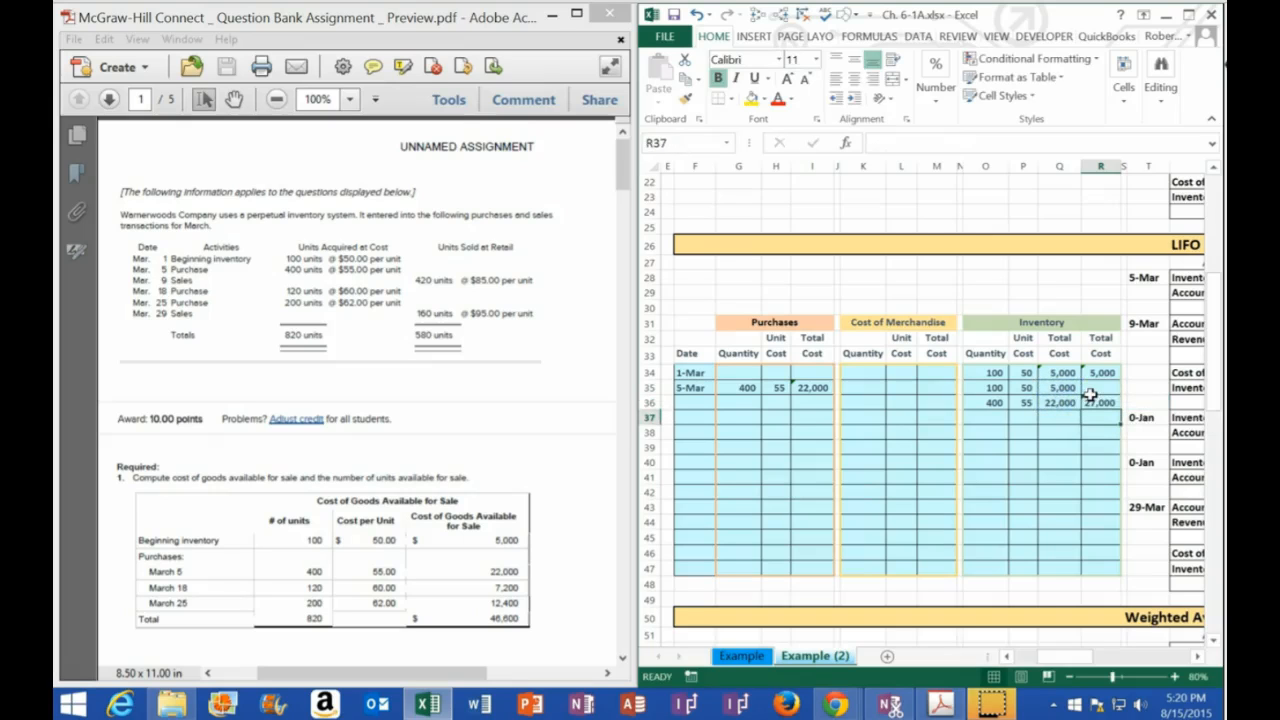
Maximize the workbook and record the 5-Mar LIFO journal entry: debit Inventory 22,000 in V28 and credit Accounts Payable with -V28 in W29
left_click(1188, 14)
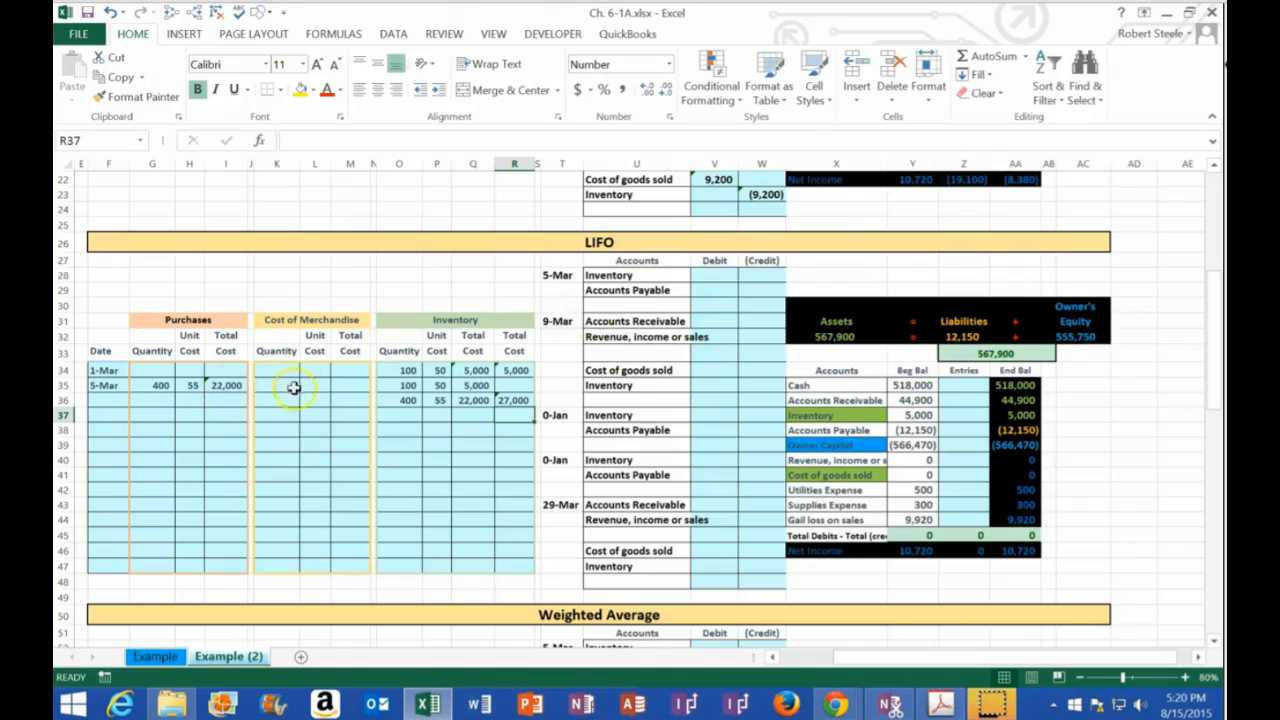
left_click(709, 277)
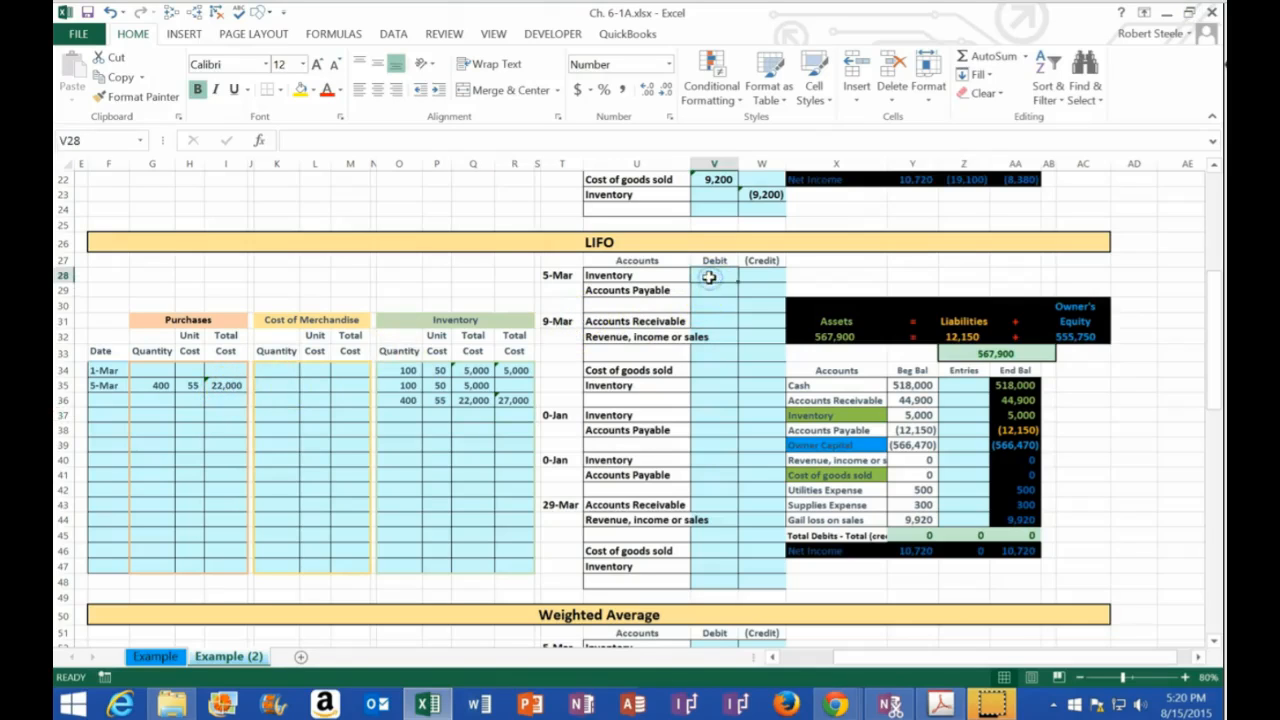
type("22,000")
key("Return")
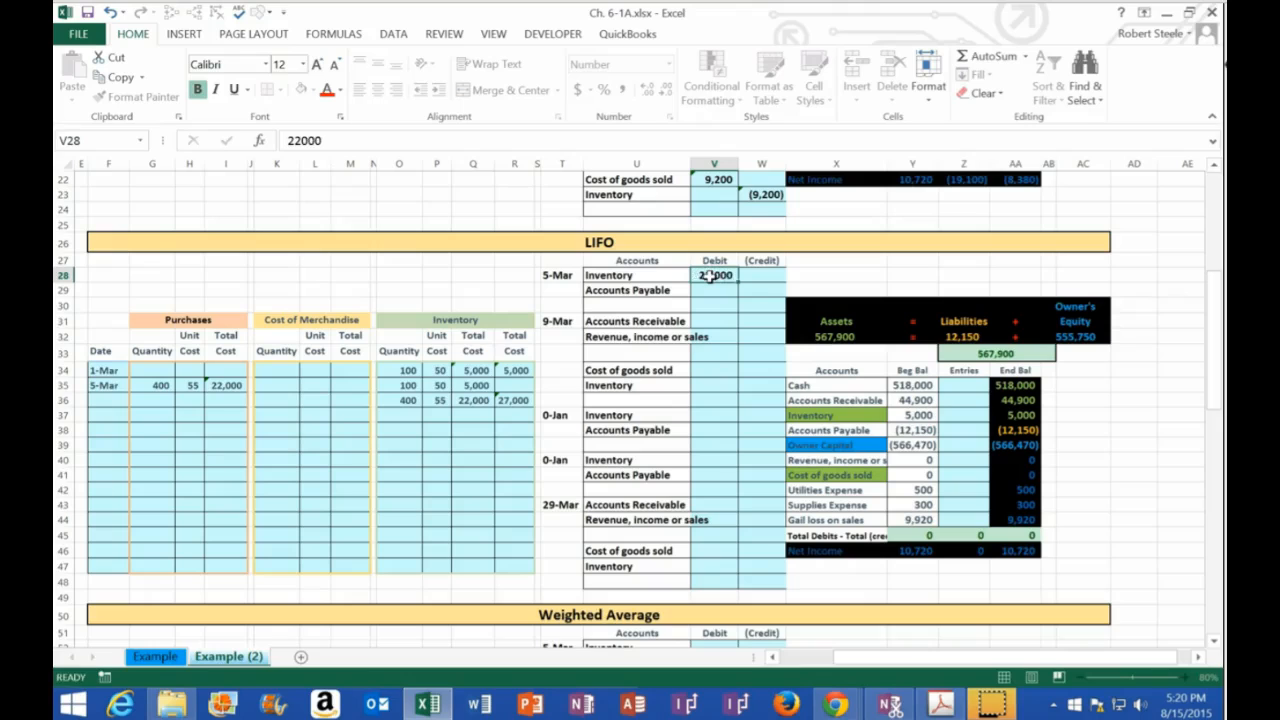
key("Right")
left_click(708, 277)
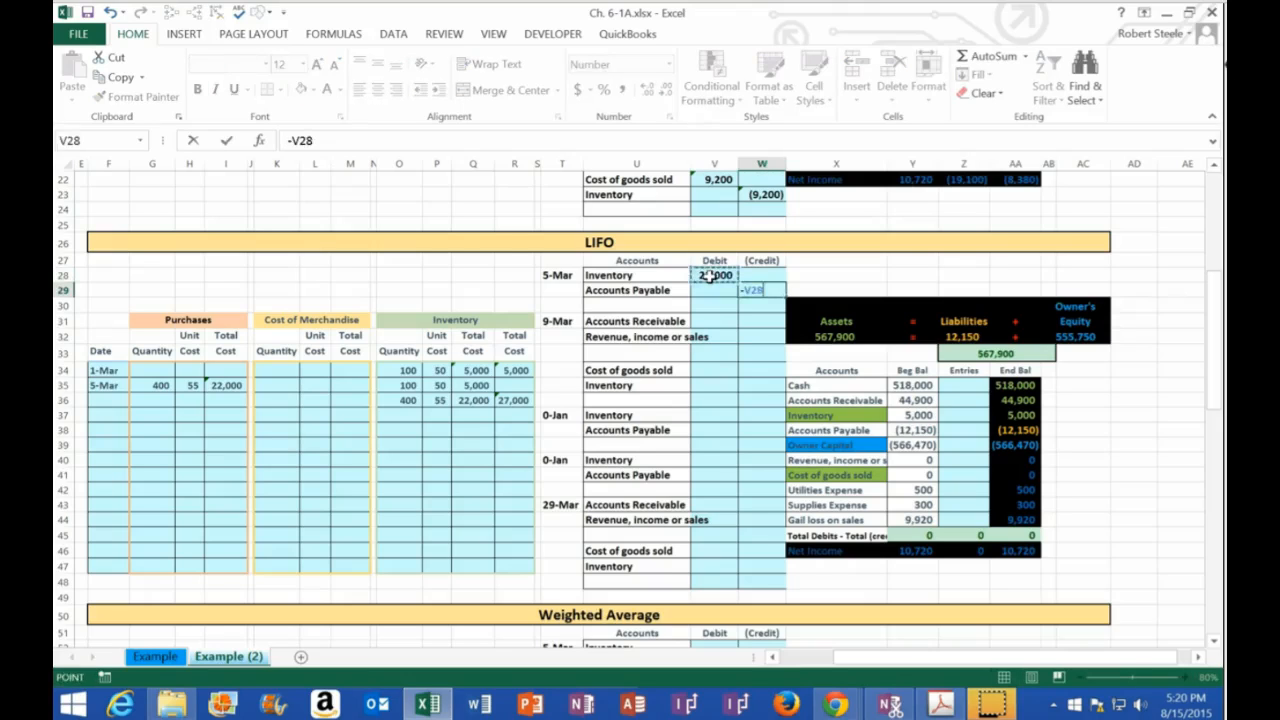
key("Return")
left_click(708, 277)
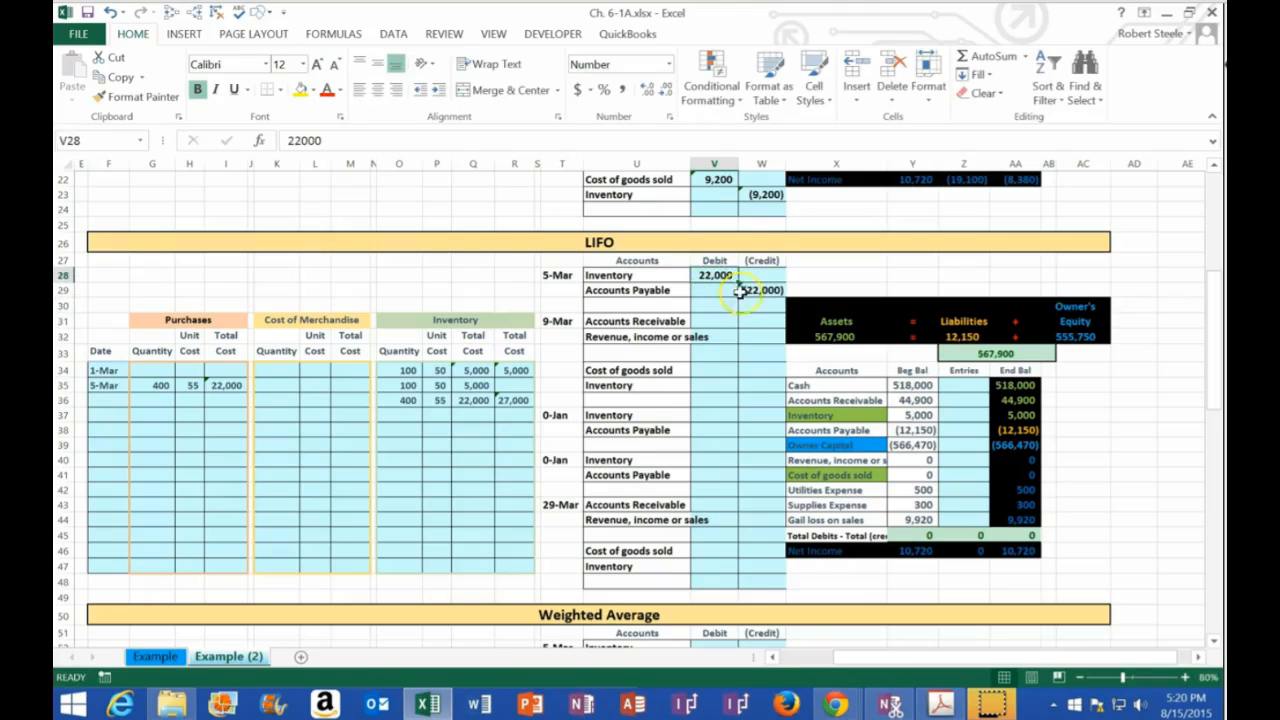
left_click(748, 290)
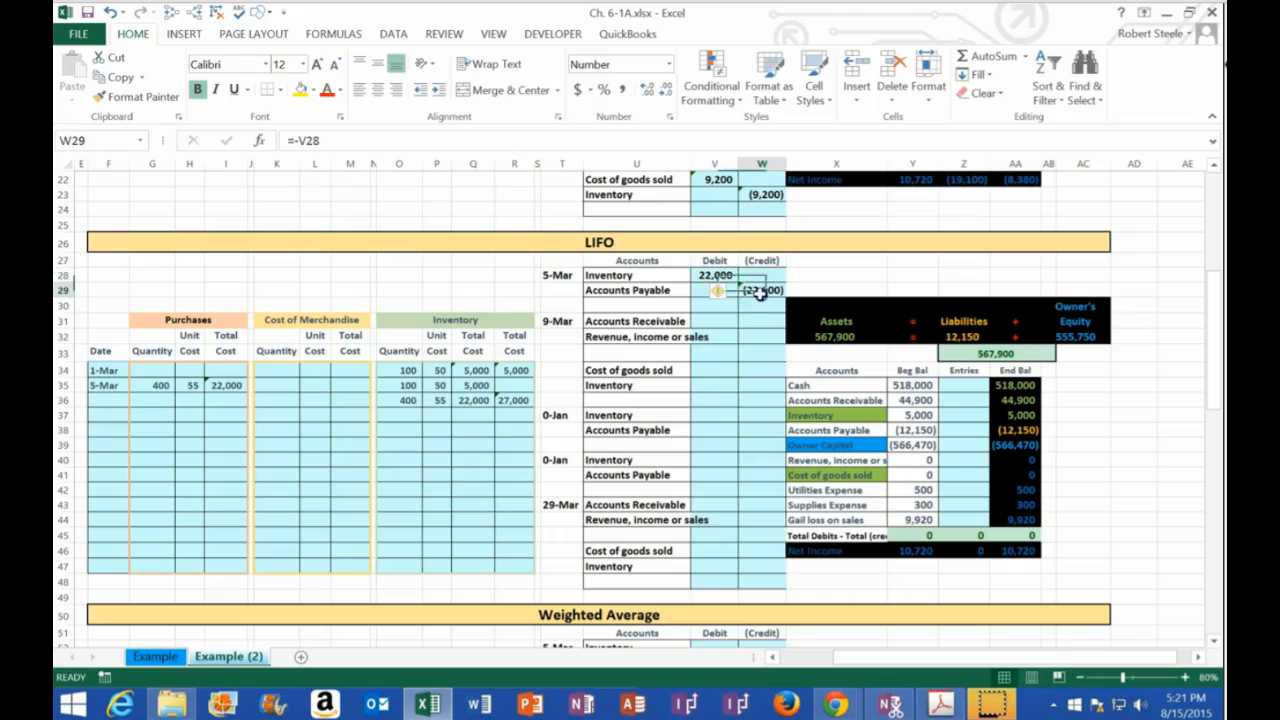
Post the 5-Mar Inventory debit to Z37 by linking it to V28, and check the ending balance against R36
left_click(965, 413)
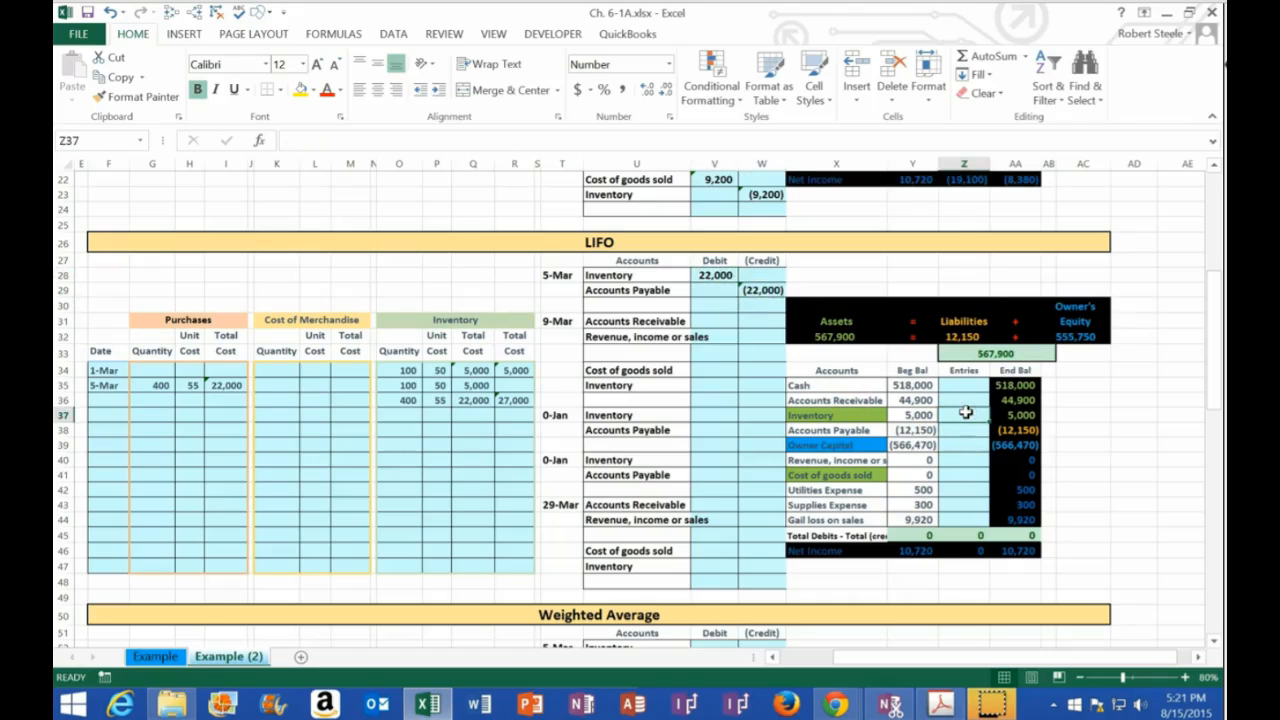
type("=")
left_click(714, 276)
key("Return")
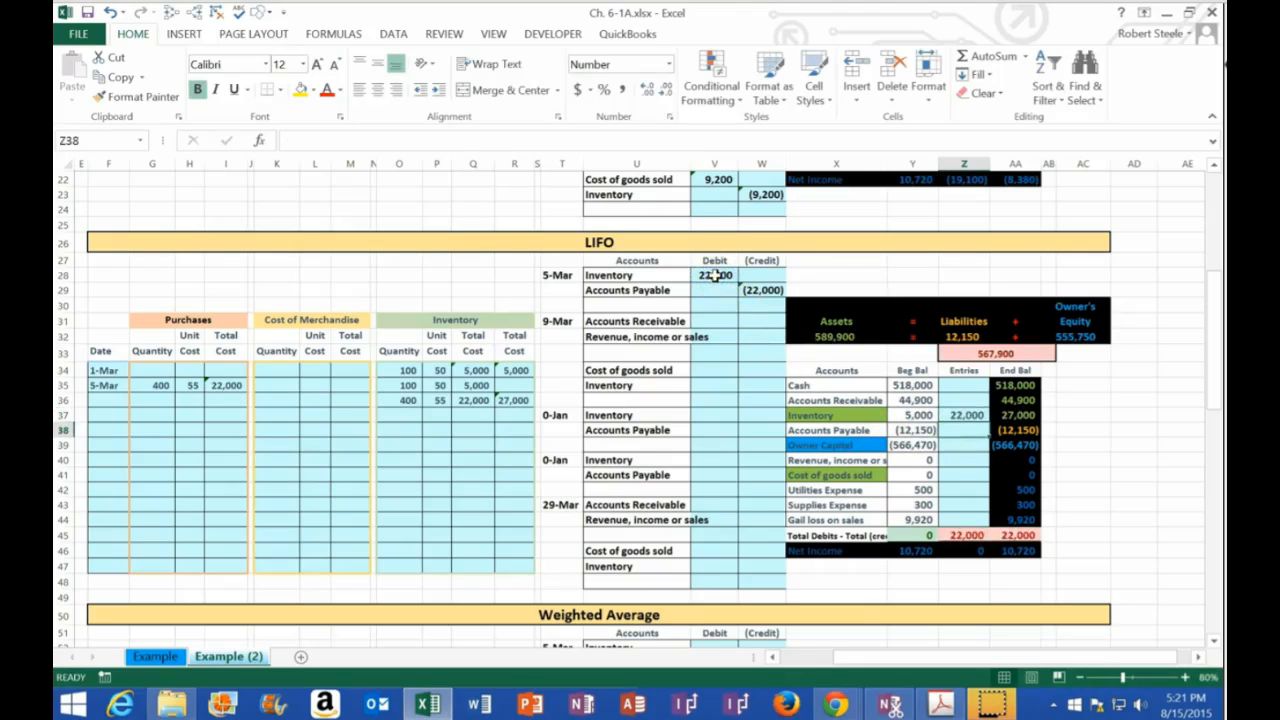
left_click(1010, 414)
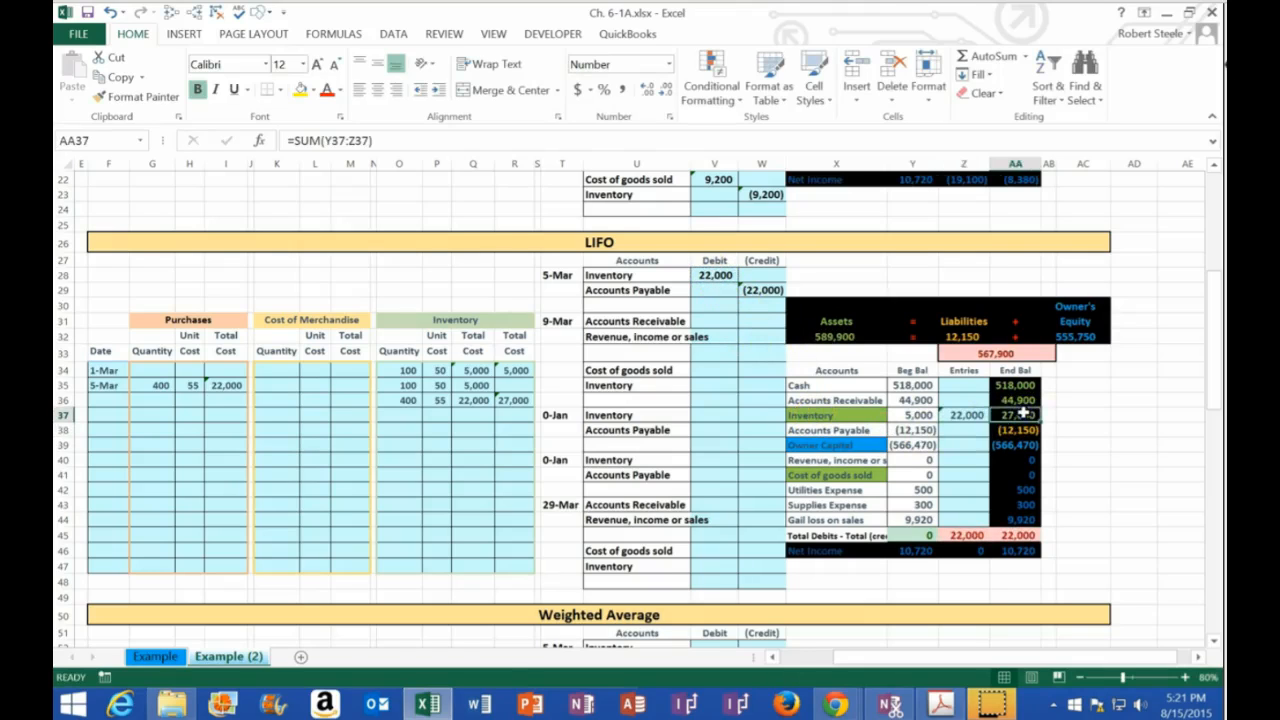
left_click(512, 400)
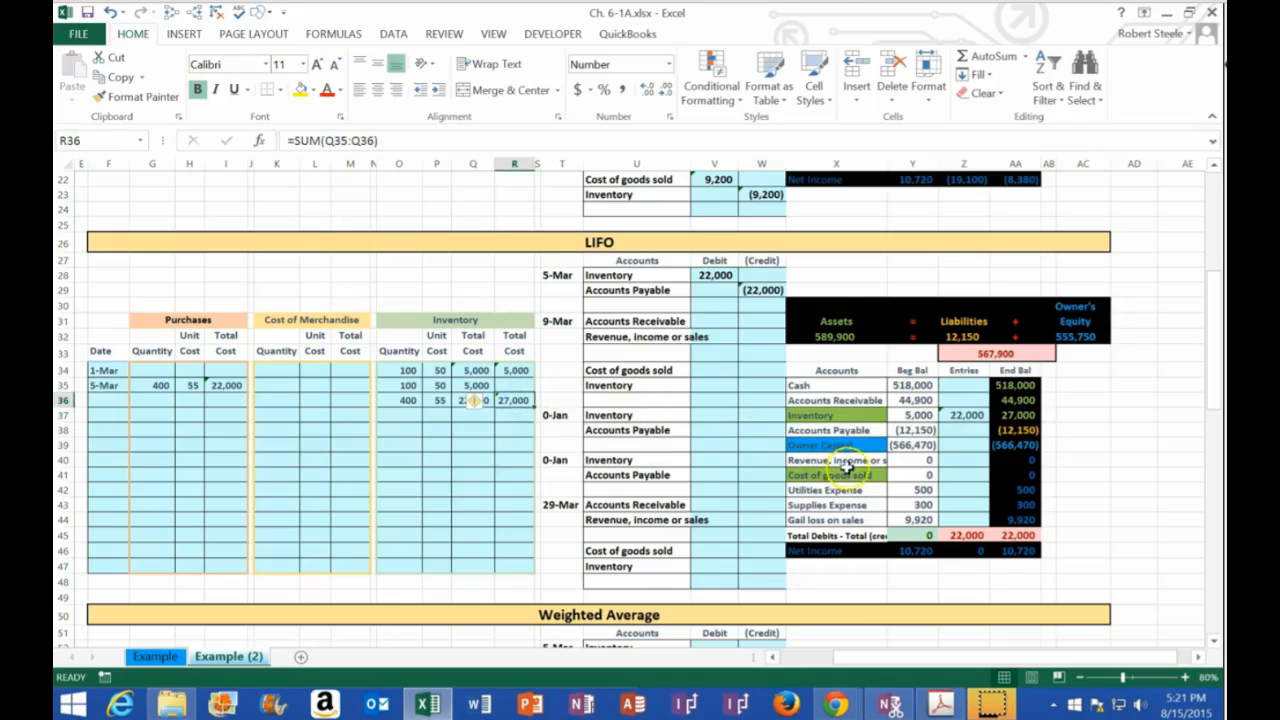
Post the 5-Mar Accounts Payable credit to the Entries column in Z38 by linking it to W29
left_click(962, 431)
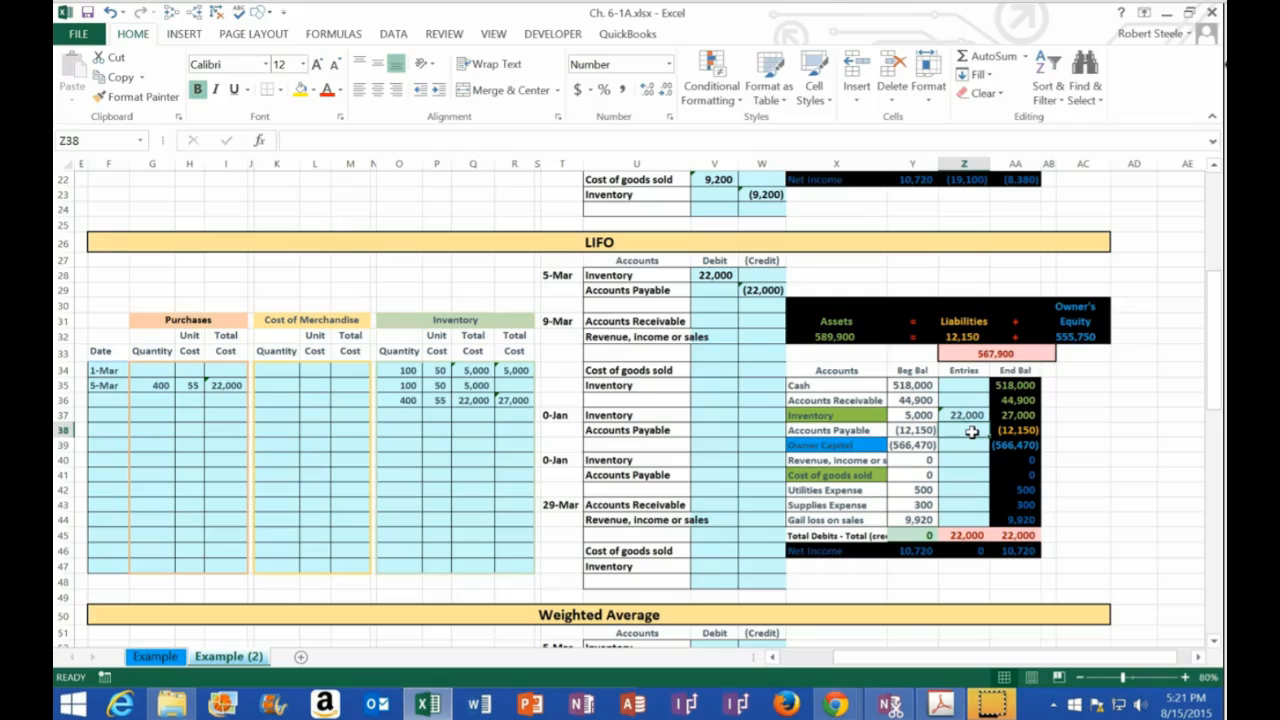
type("=")
left_click(763, 291)
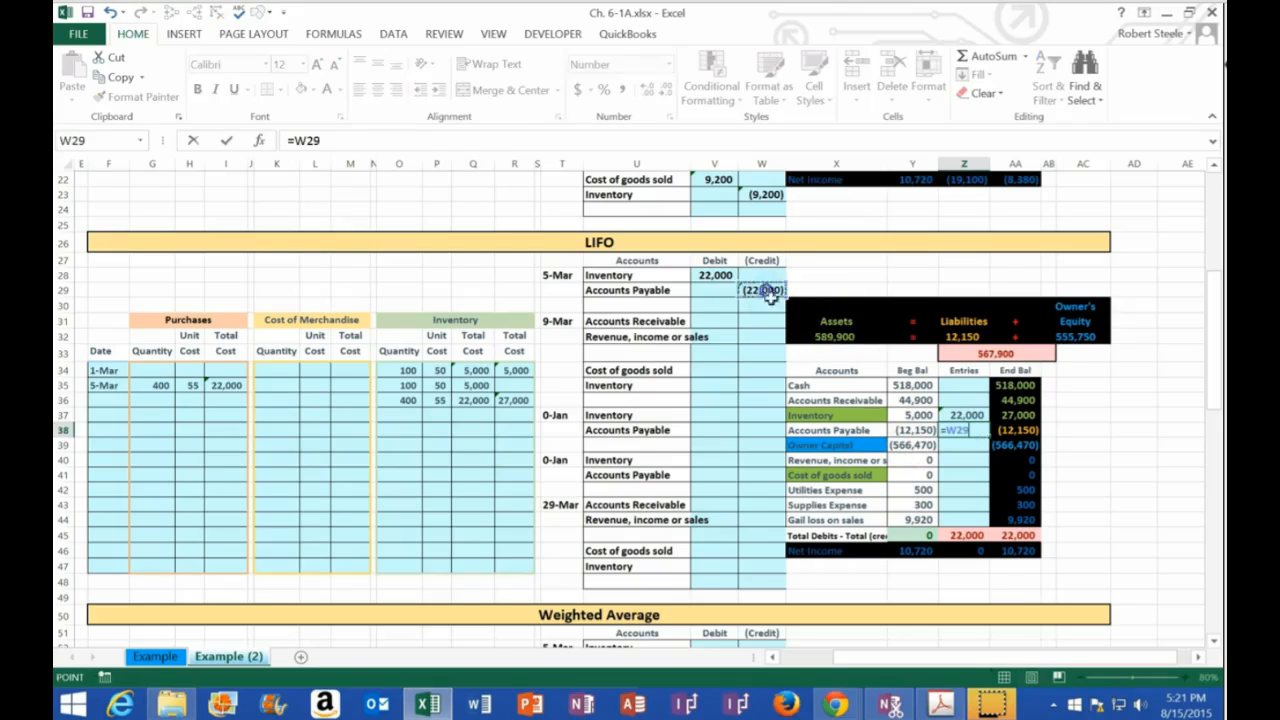
key("Return")
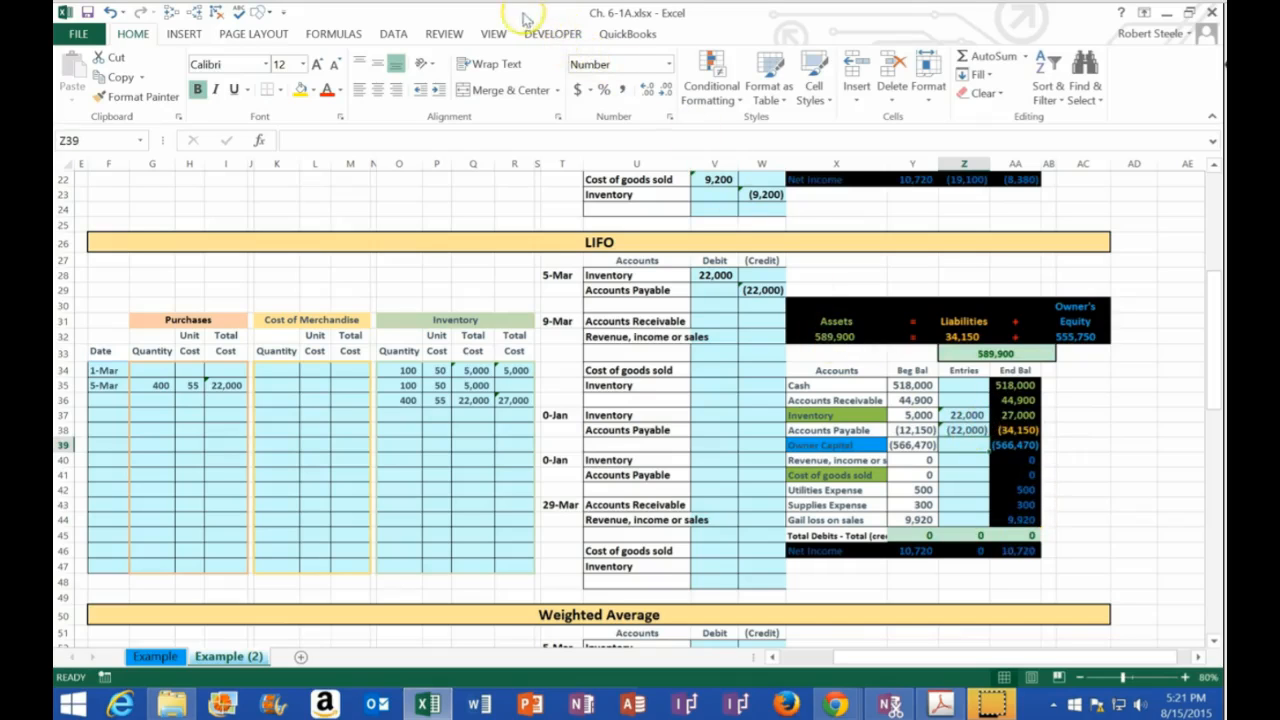
Return the workbook to its place beside the PDF and enter the date 9-Mar in F37
left_click_drag(429, 15, 1221, 158)
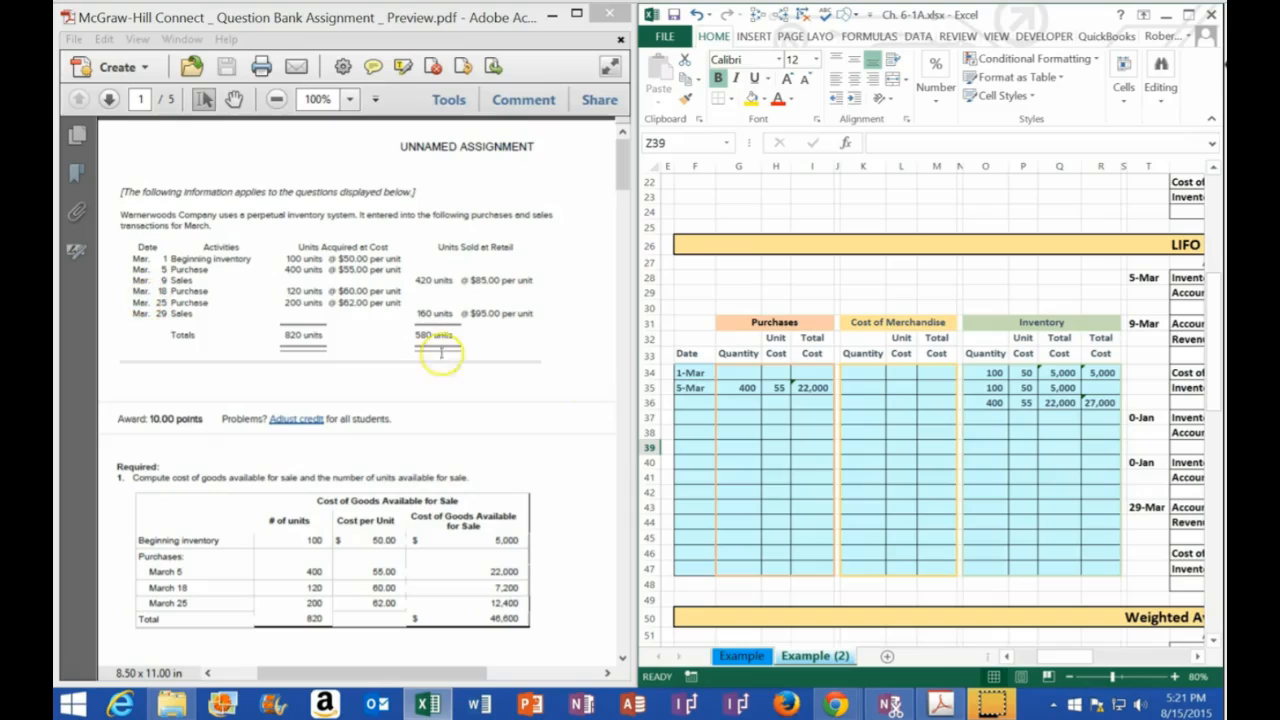
left_click_drag(1024, 417, 701, 418)
left_click(701, 418)
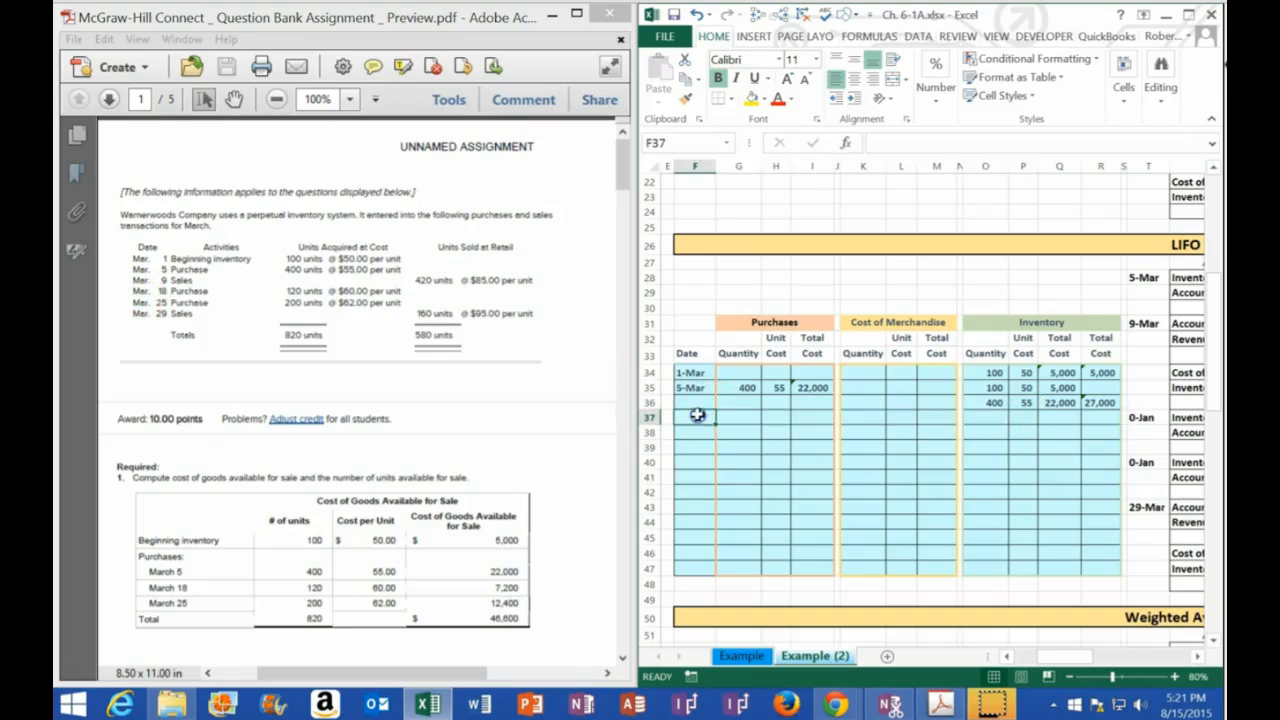
type("3")
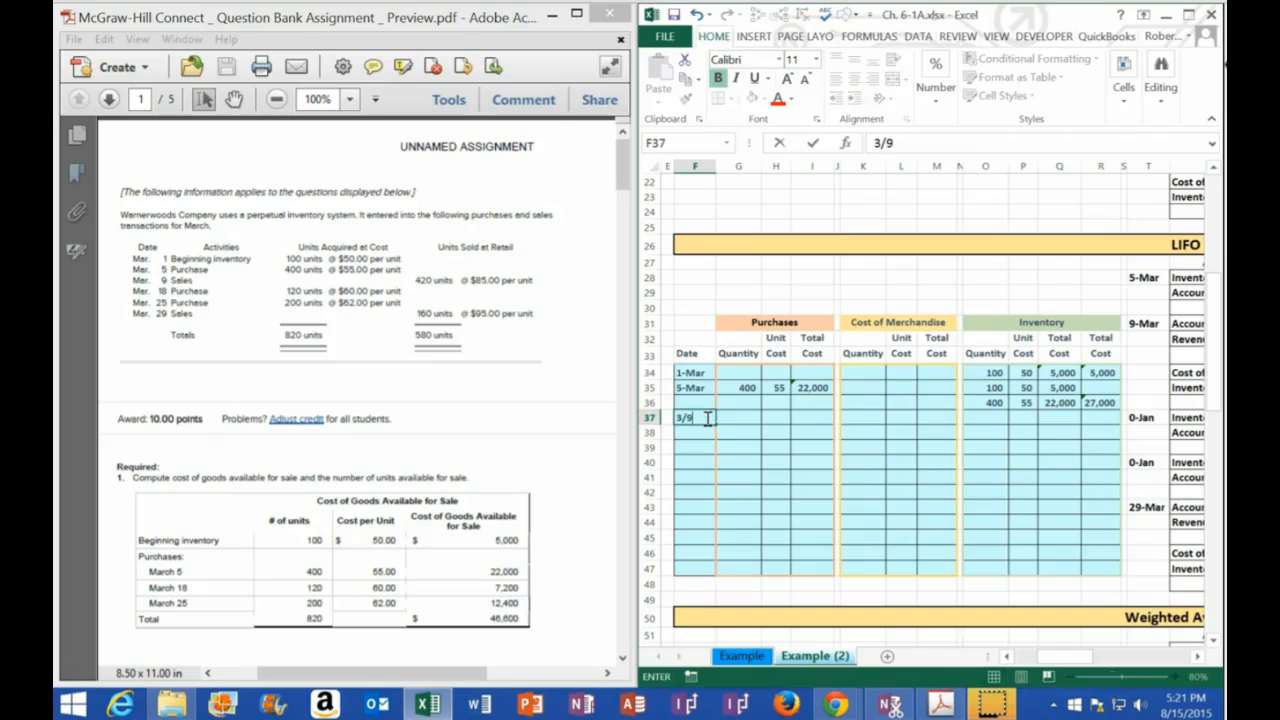
type("/9")
key("Tab")
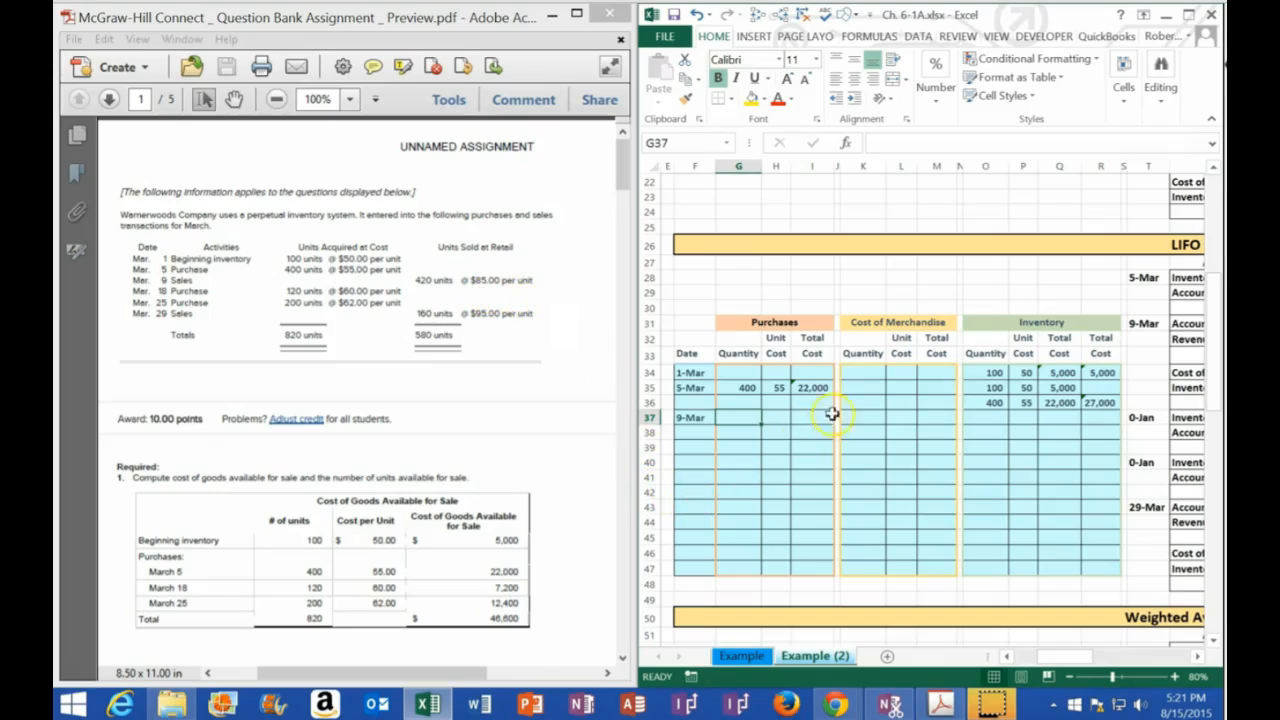
Examine the Cost of Merchandise columns and the quantities and unit costs of the two 5-Mar inventory layers in rows 35 and 36
left_click(868, 322)
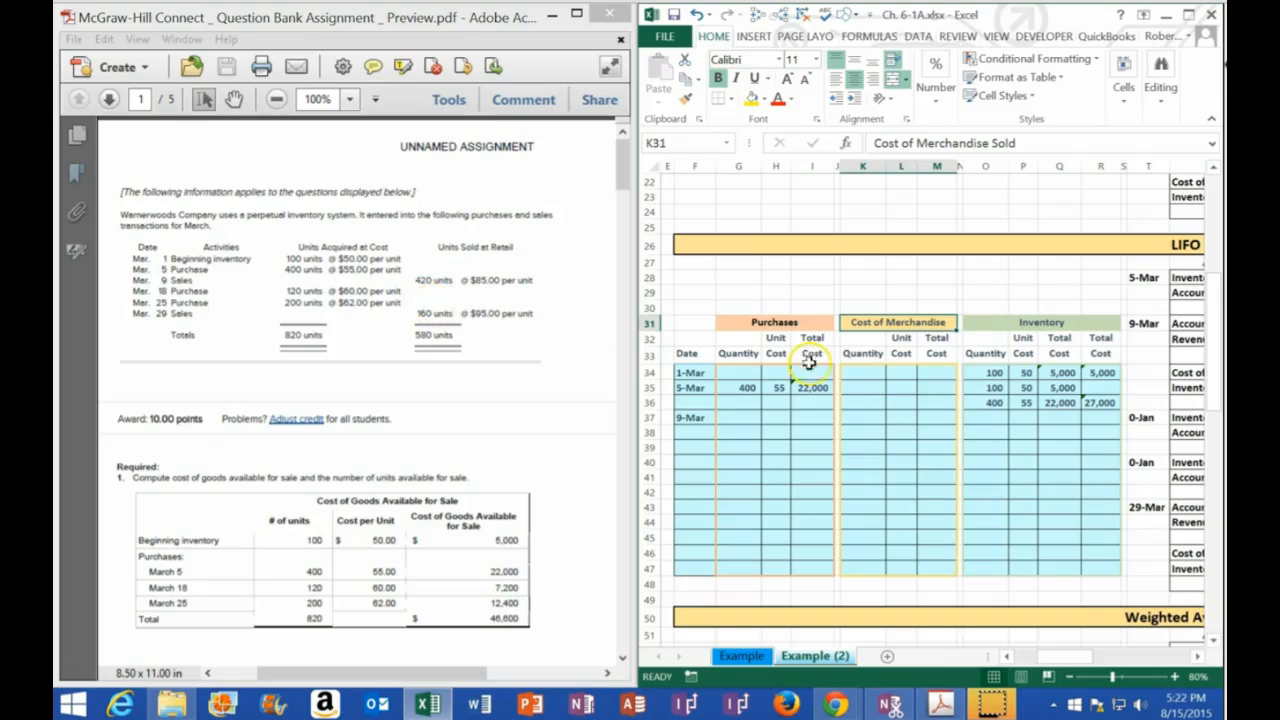
left_click_drag(990, 386, 986, 396)
left_click(1026, 388)
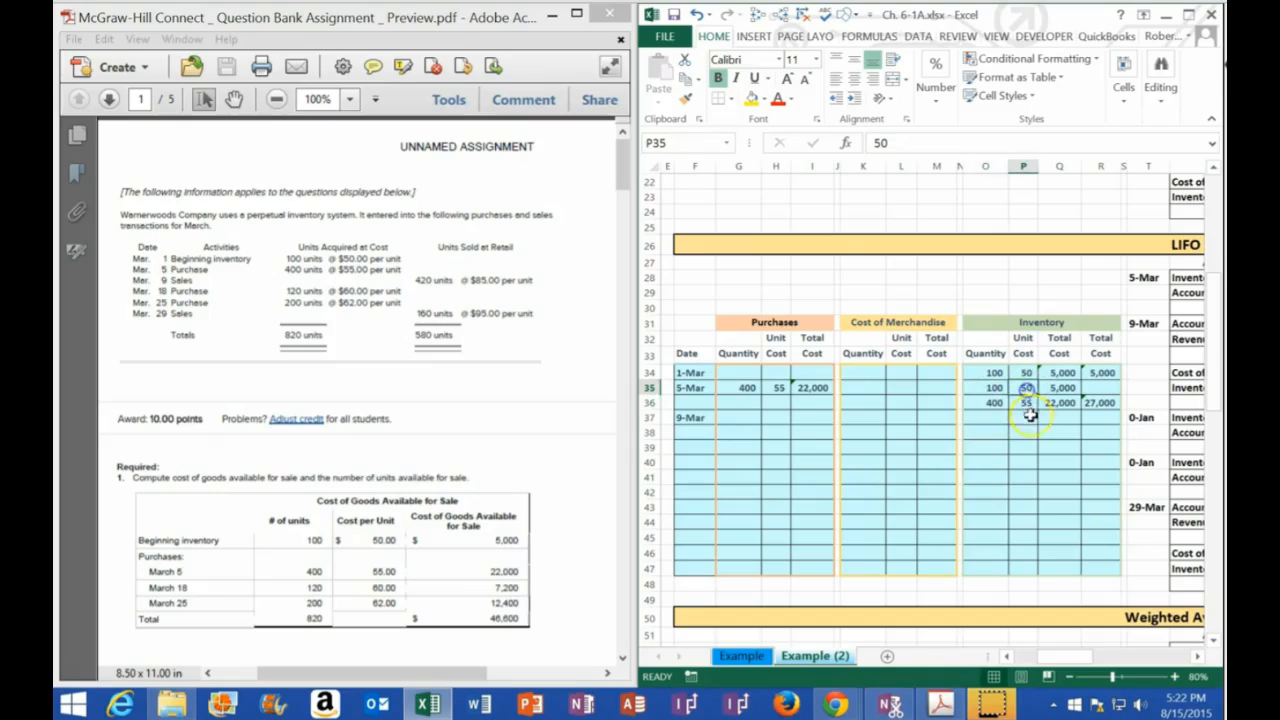
left_click(1026, 404)
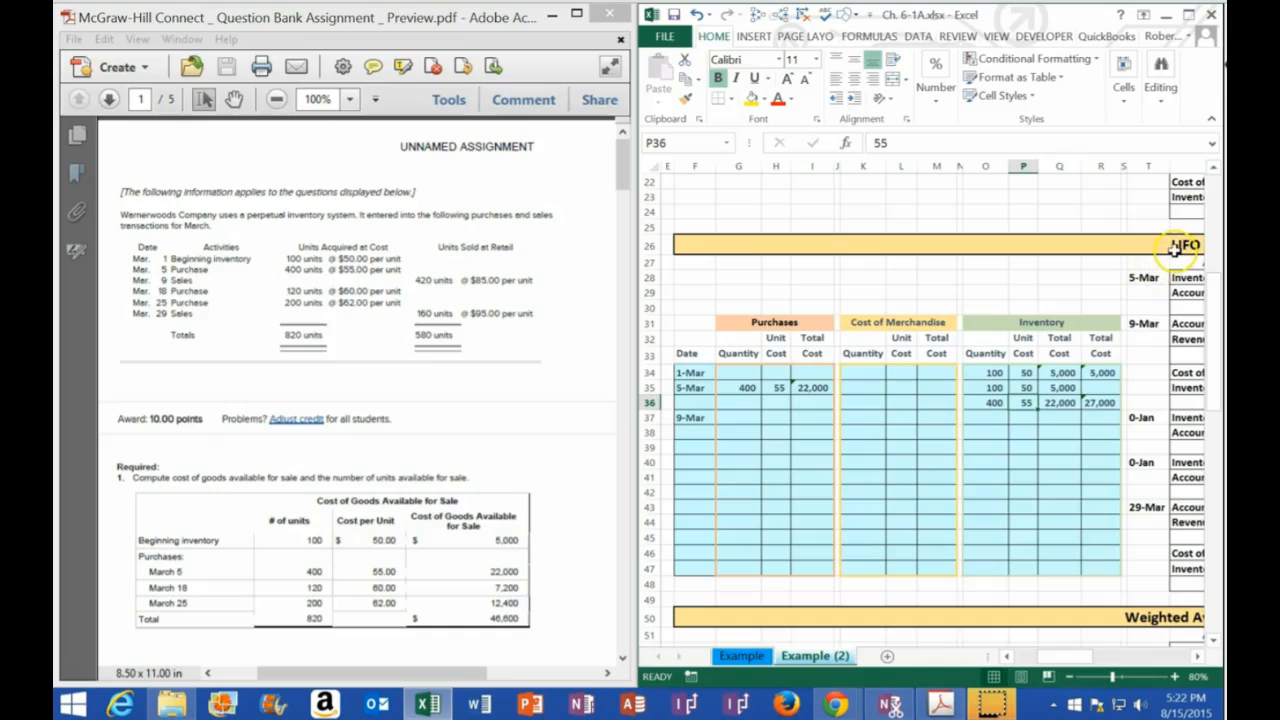
left_click_drag(993, 403, 1068, 404)
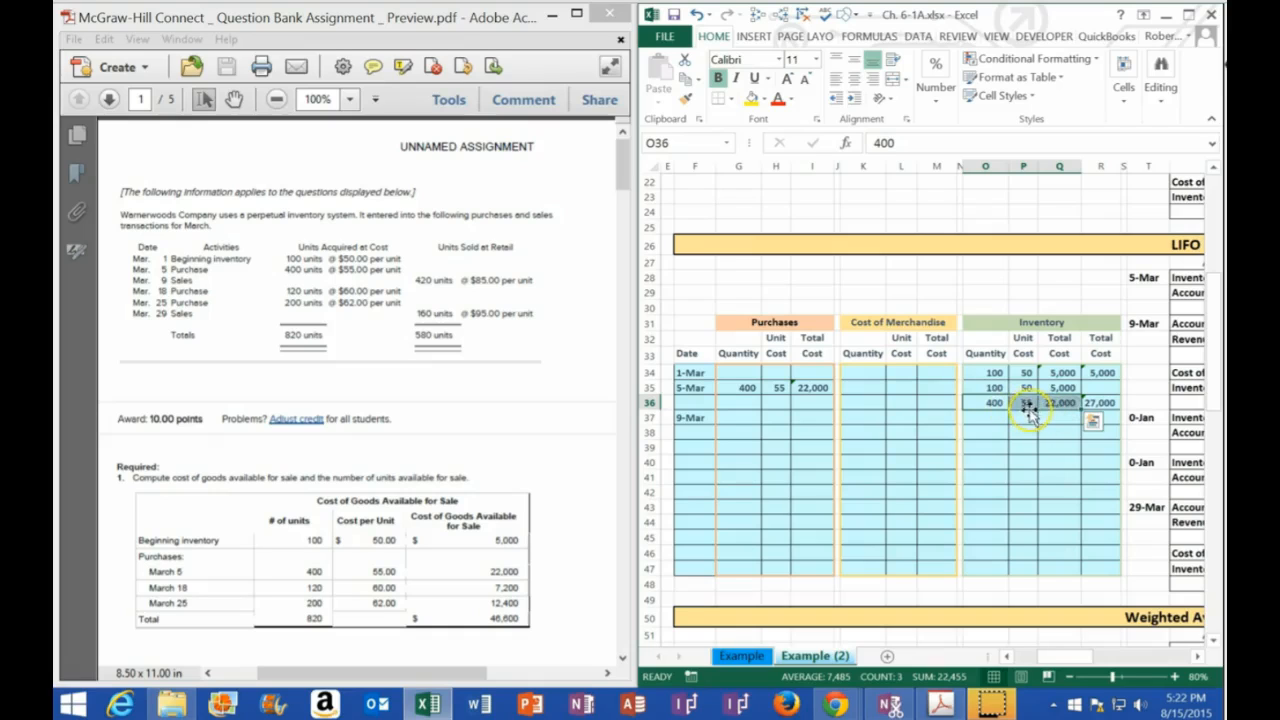
left_click_drag(990, 388, 1020, 400)
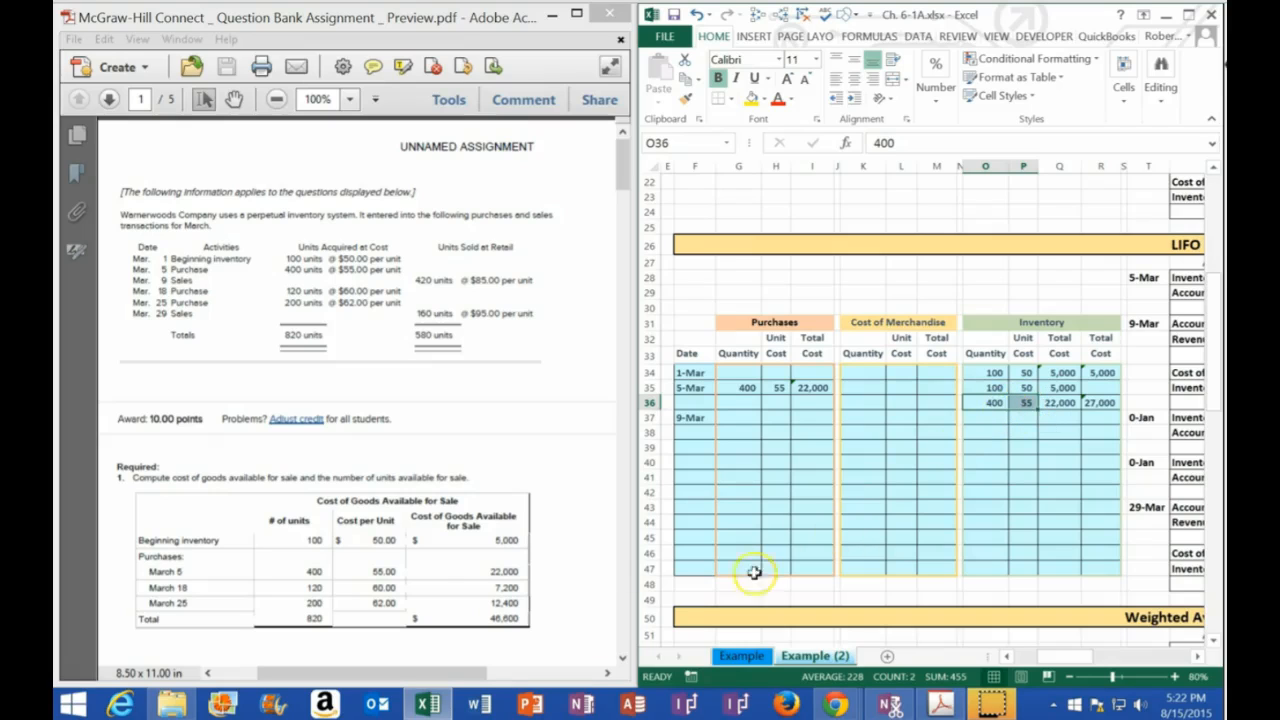
Copy the 5-Mar layers' unit costs from P35:P36 and paste them as values into the Cost of Merchandise columns at L37:L38
left_click_drag(1026, 385, 1026, 398)
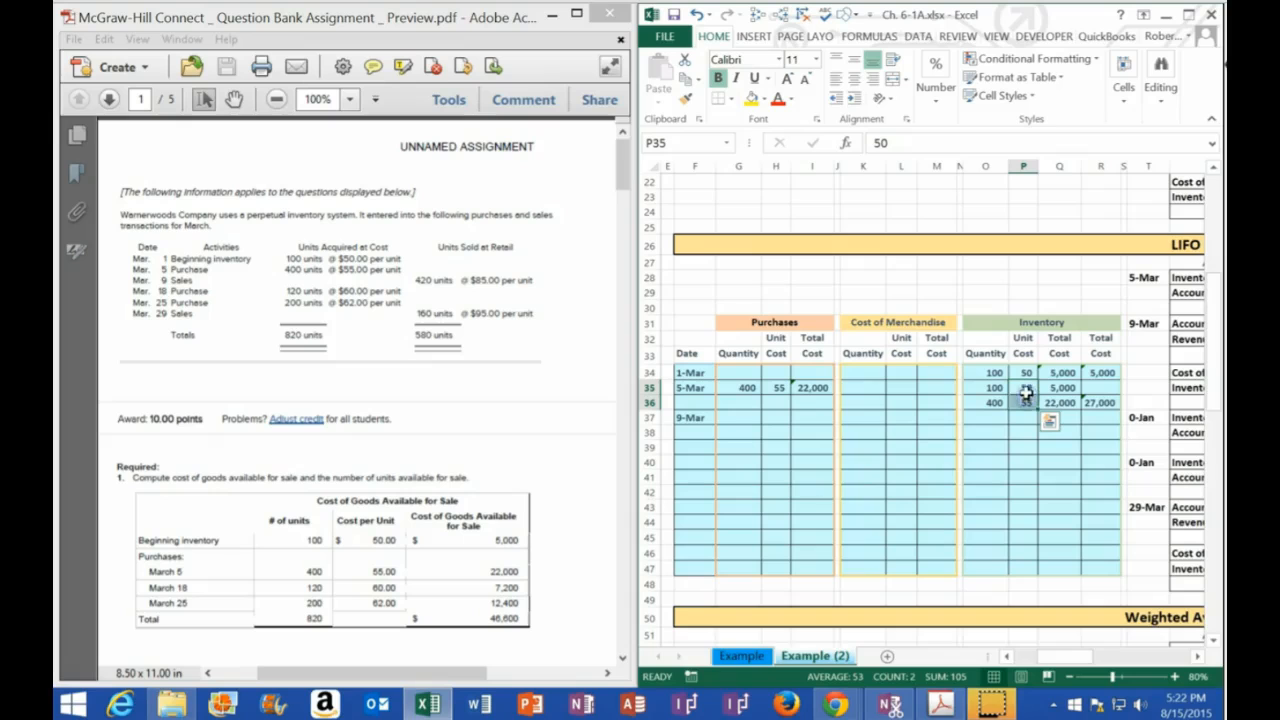
right_click(1025, 388)
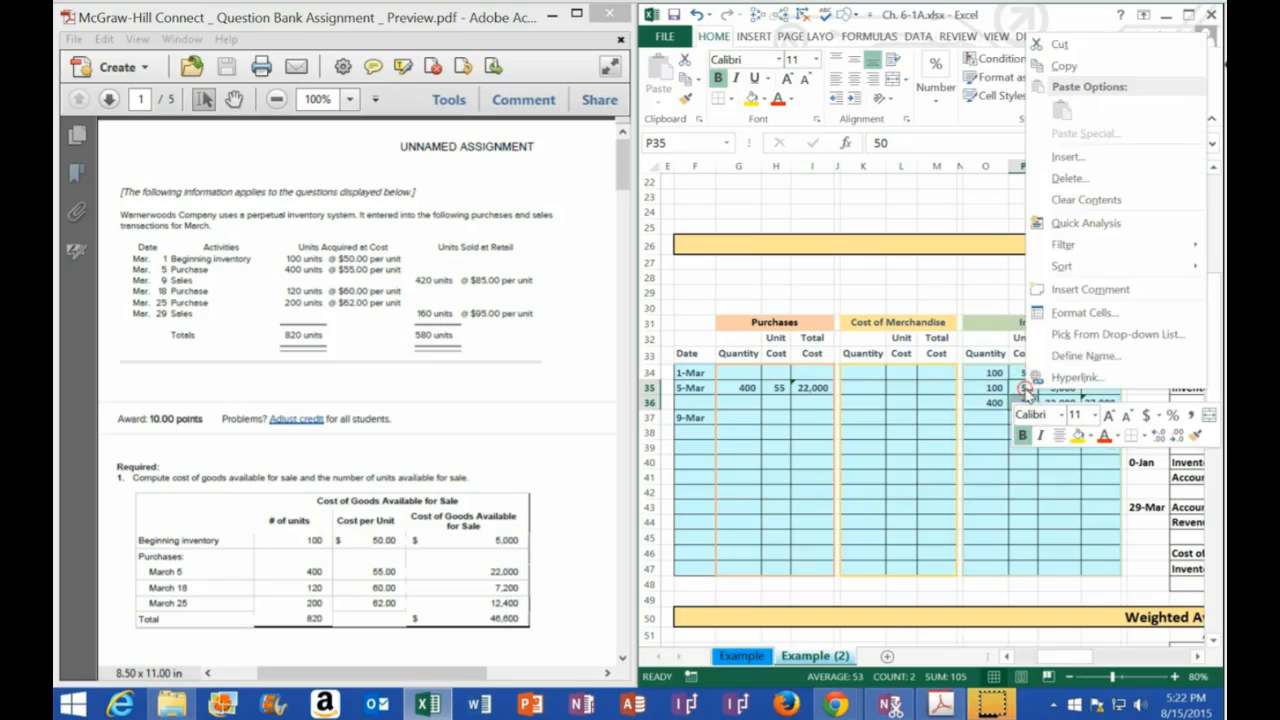
left_click(1048, 63)
left_click(900, 418)
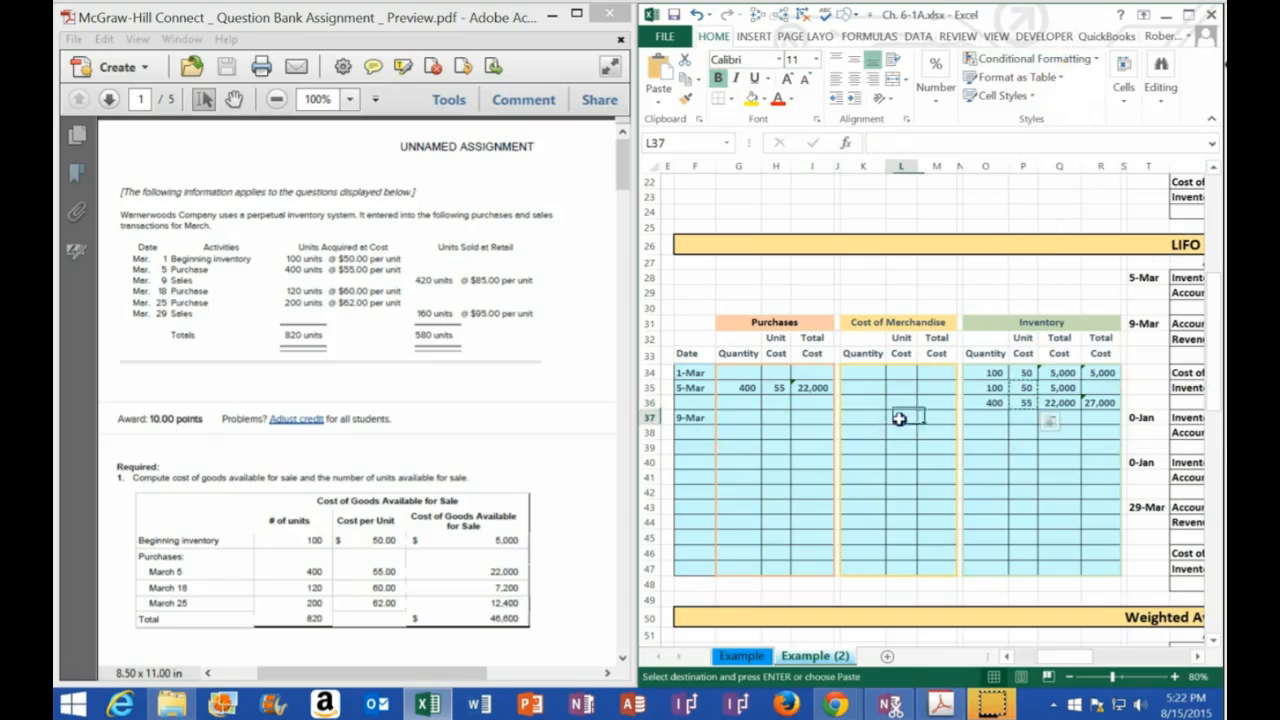
right_click(900, 418)
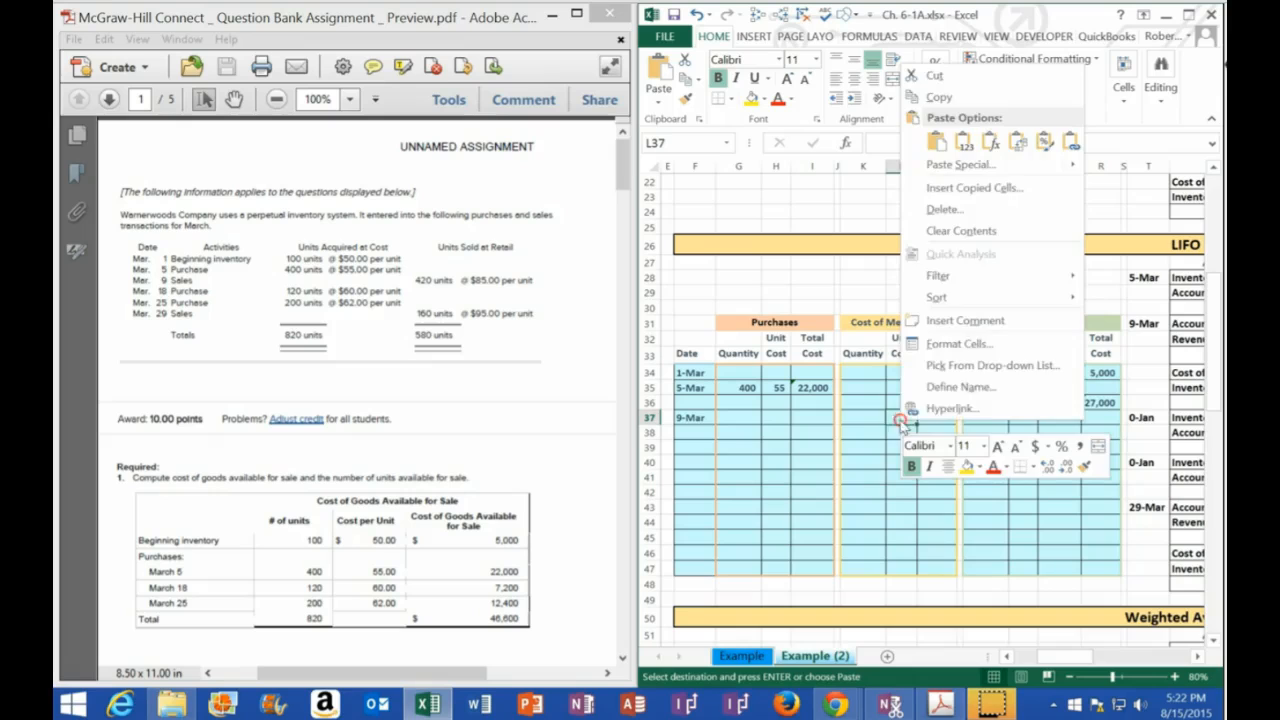
left_click(962, 140)
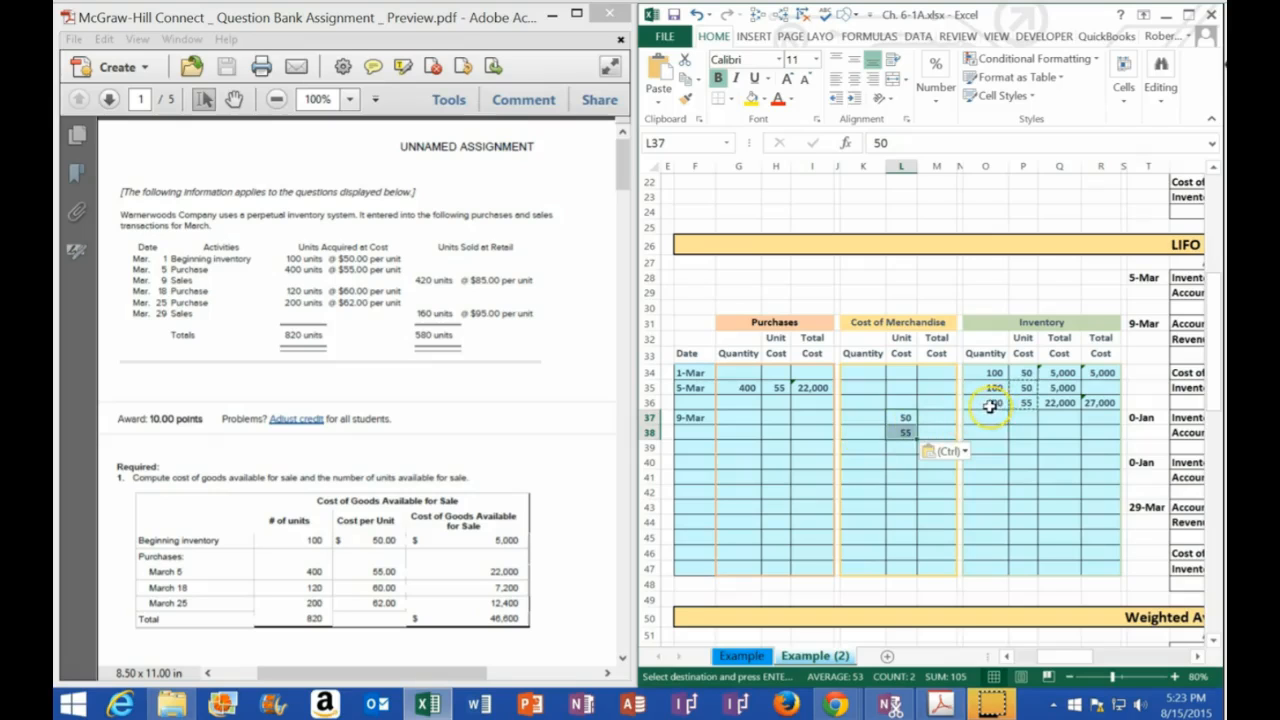
Enter 400 as the quantity sold in K38 and calculate its total cost in M38 as K38*L38
left_click(857, 431)
type("400")
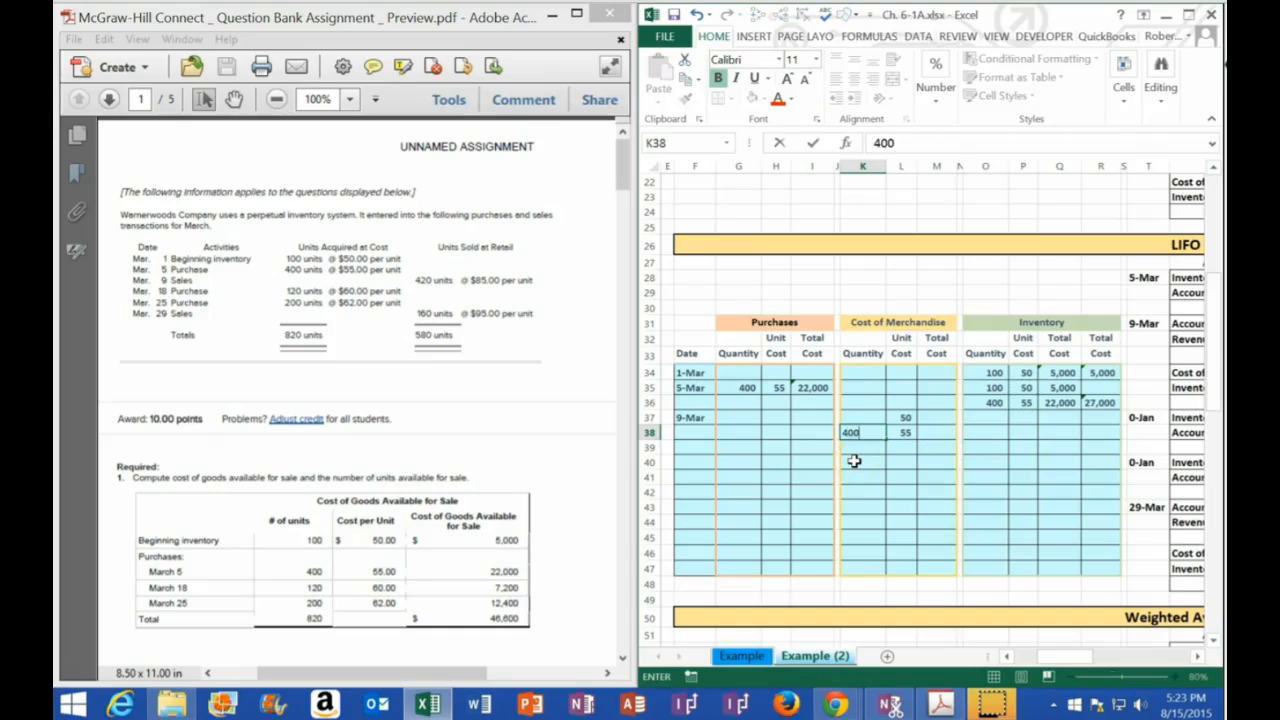
key("Tab")
key("Tab")
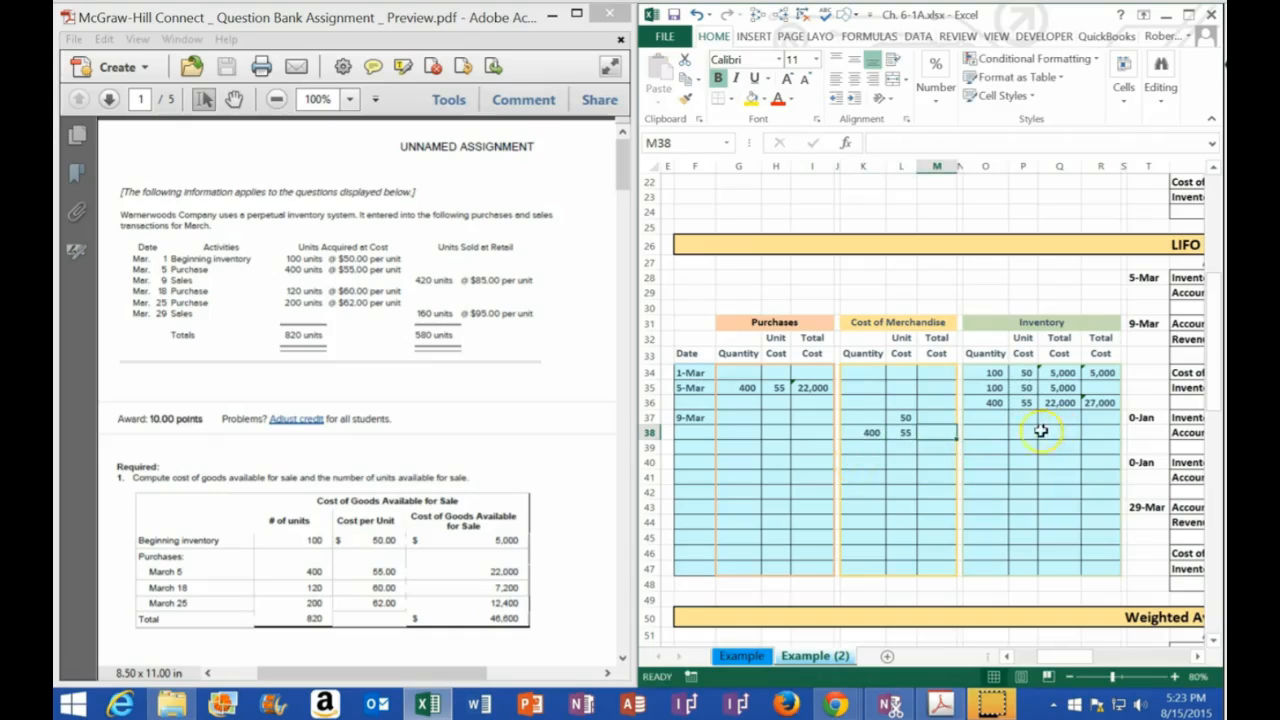
type("=")
key("Left")
key("Left")
type("*")
key("Left")
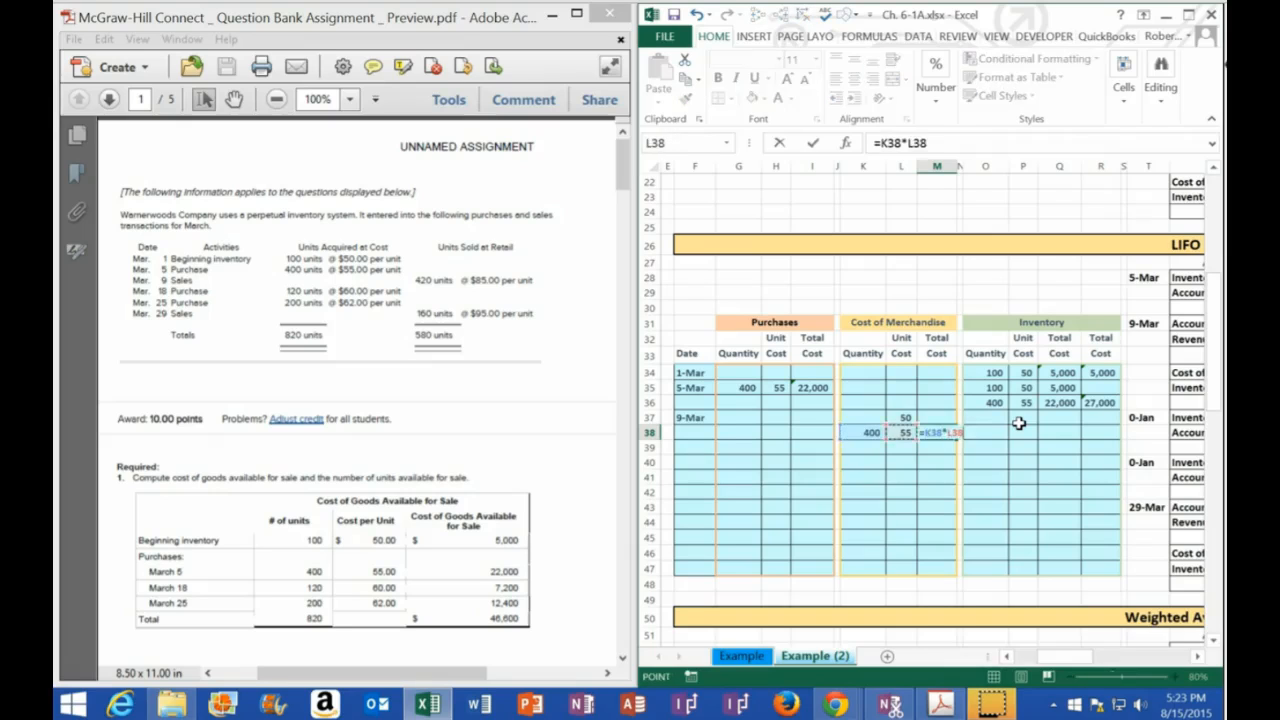
key("Return")
Calculate the remaining units sold from the 50 cost layer in K37 with the formula =420-K38
key("Left")
key("Left")
key("Up")
key("Up")
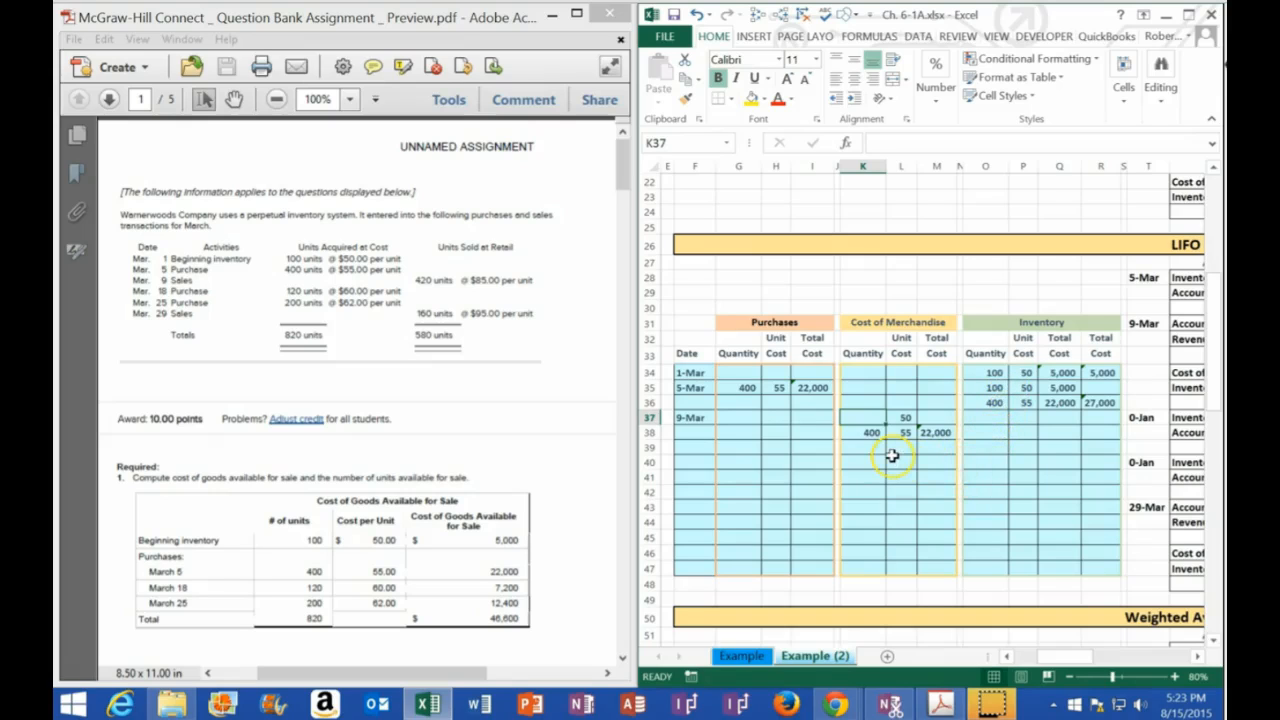
type("=")
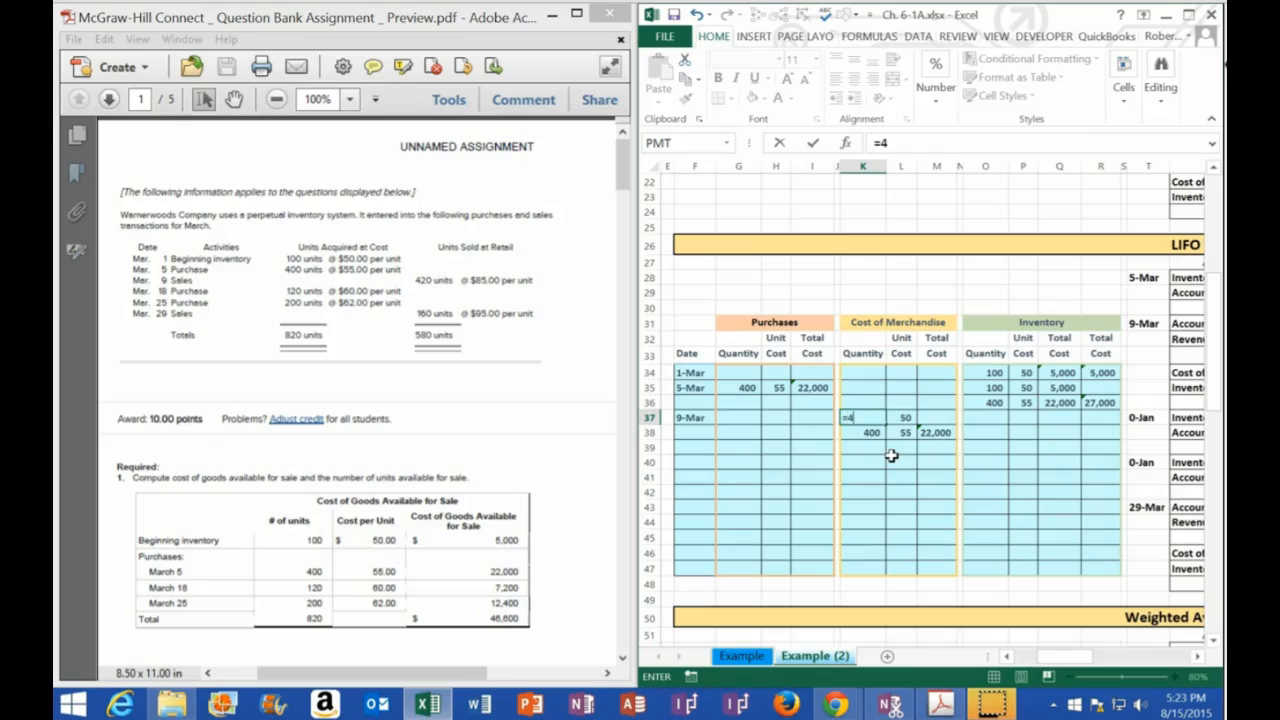
type("420-")
key("Down")
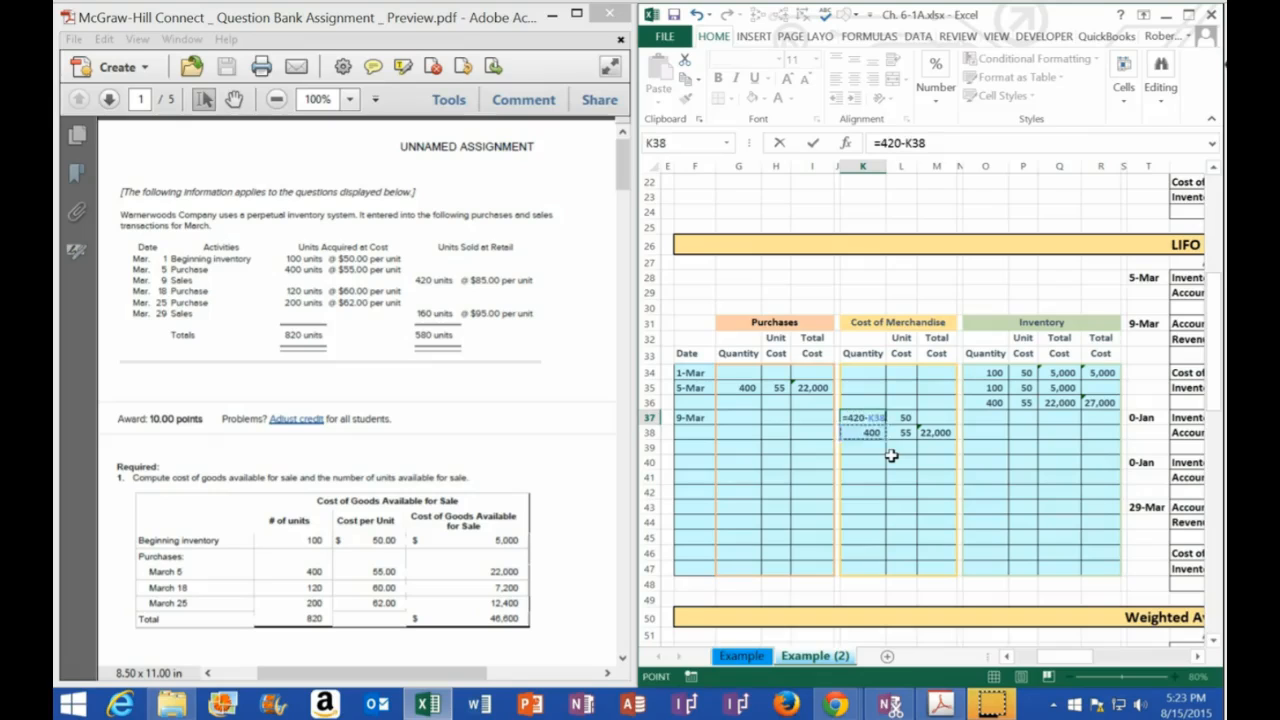
key("Return")
key("Up")
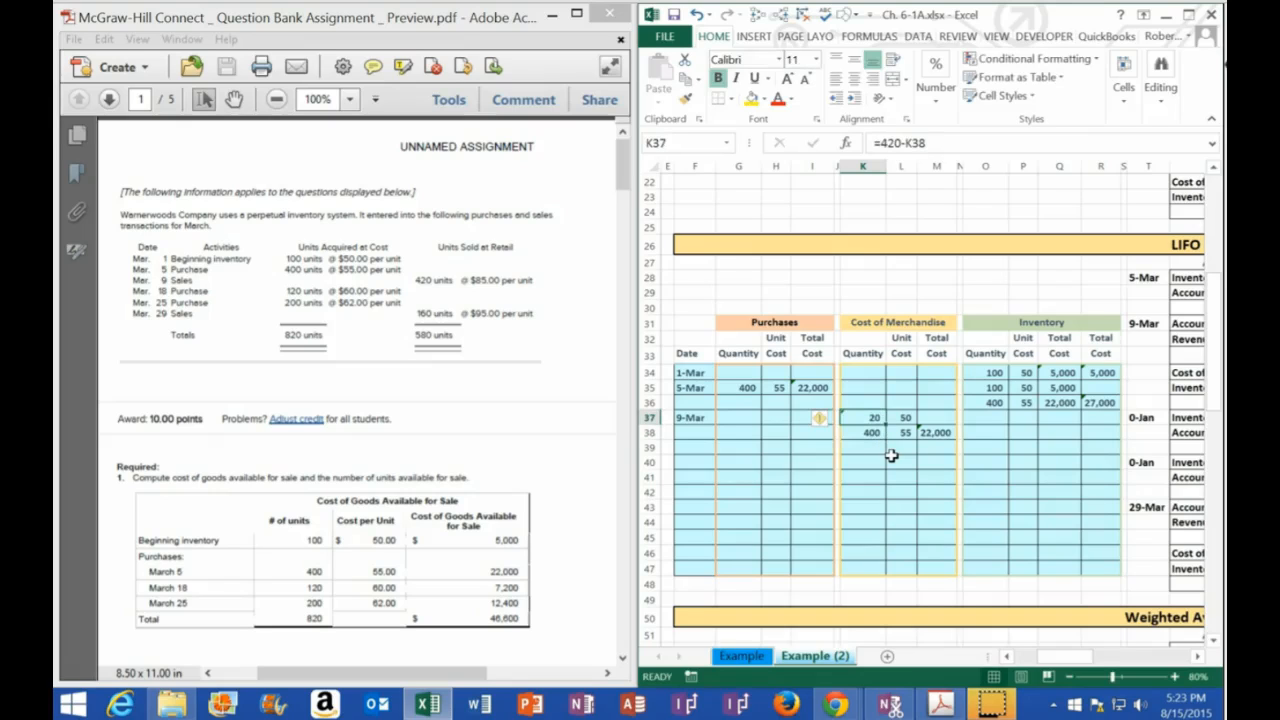
Calculate the 50 cost layer's total cost of merchandise in M37 as K37*L37
key("Right")
key("Right")
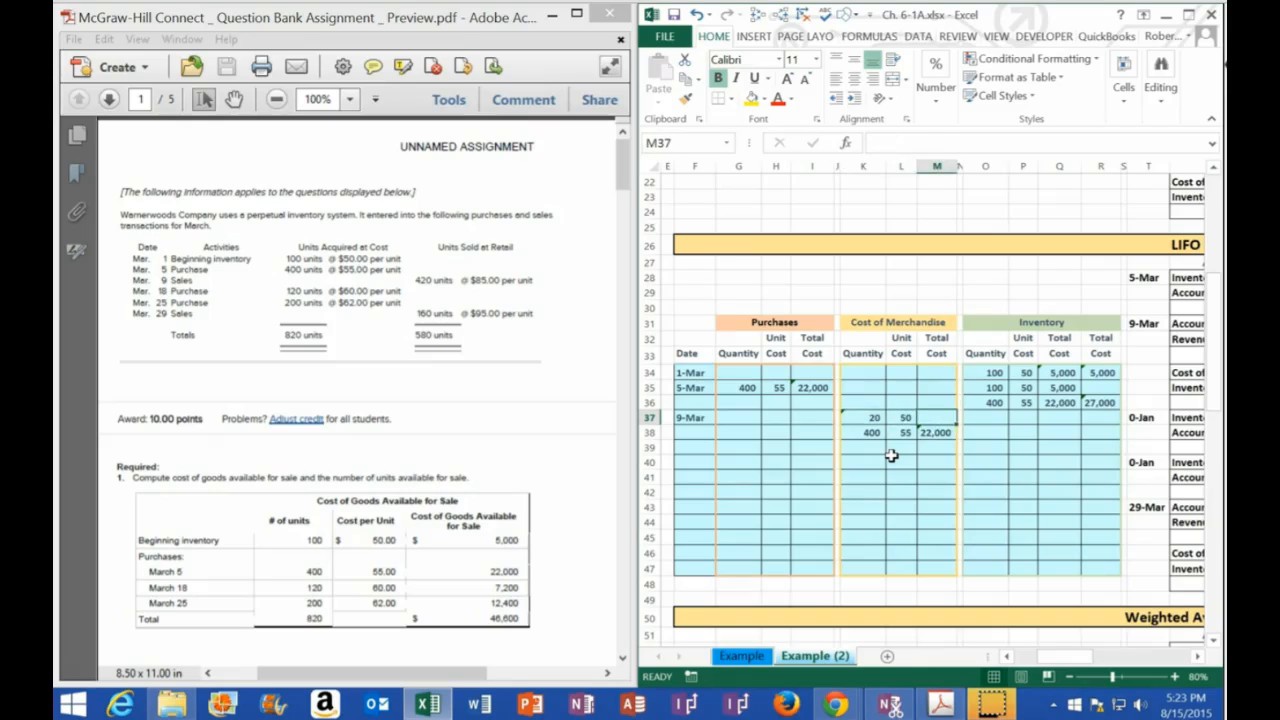
type("=")
key("Left")
key("Left")
type("*")
key("Left")
key("Return")
Compare the first inventory layer in row 35 with the units sold in row 37, and calculate the 9-Mar inventory quantity in O37 as O35-K37
key("Up")
key("Right")
key("Right")
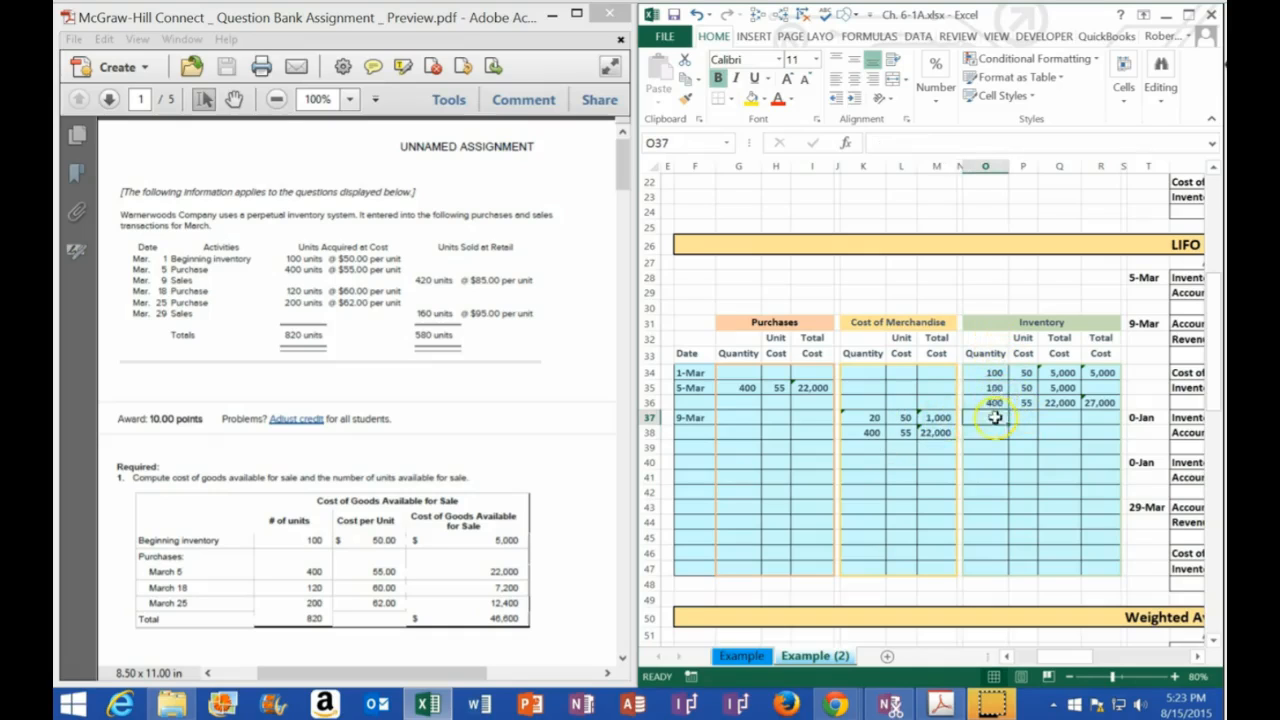
left_click_drag(990, 387, 1062, 385)
left_click_drag(872, 417, 938, 418)
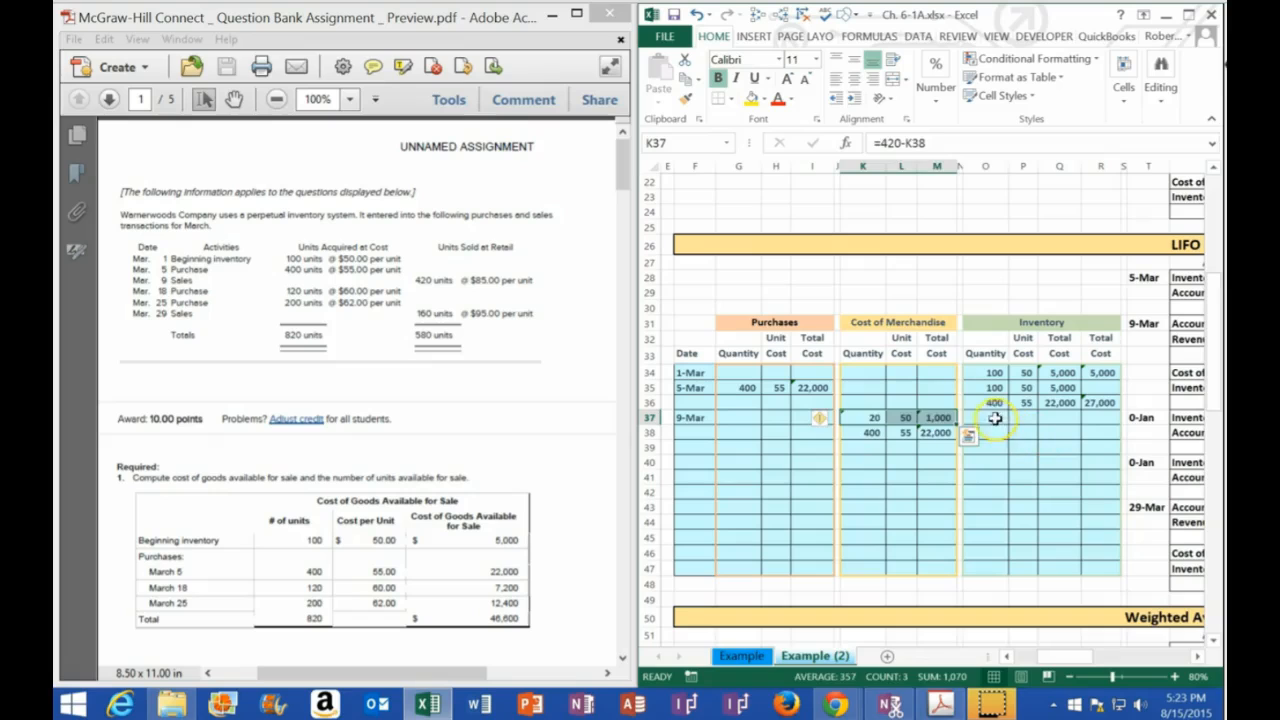
left_click(994, 418)
type("=")
left_click(990, 387)
type("-")
left_click(860, 416)
key("Tab")
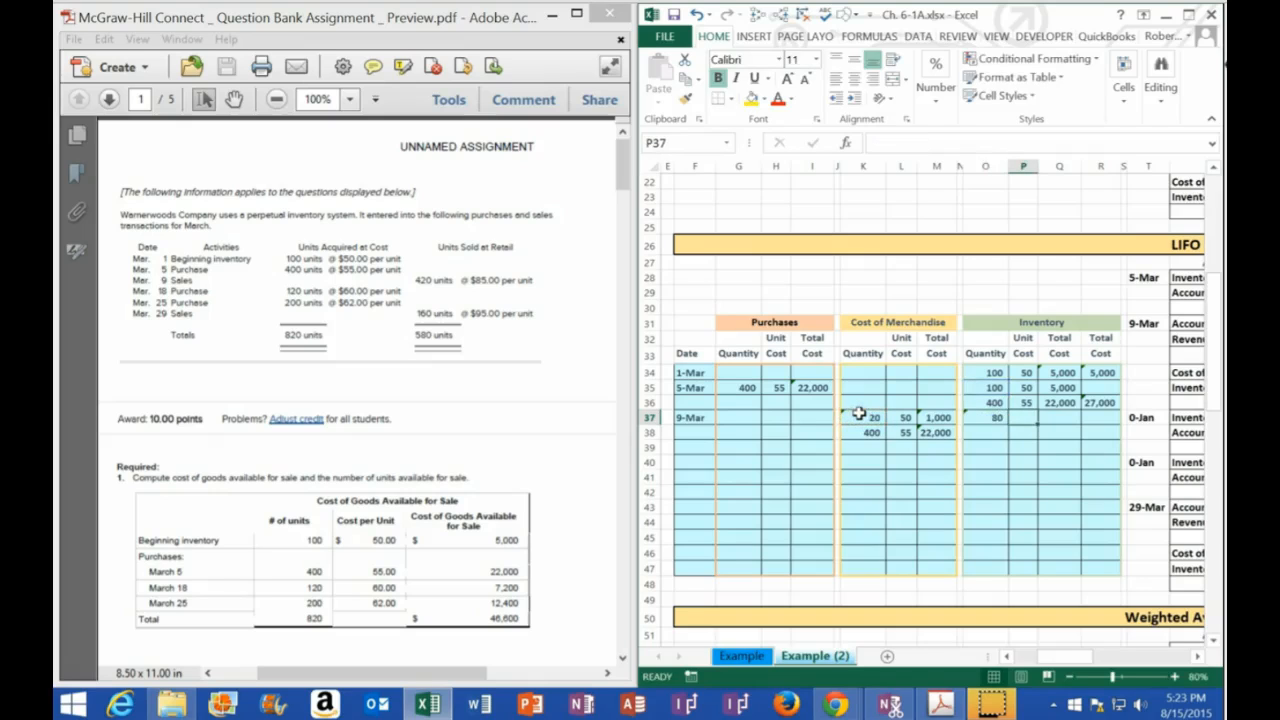
Link the 9-Mar inventory unit cost in P37 to P35 and calculate its total cost in Q37 as O37*P37
type("+")
key("Up")
key("Up")
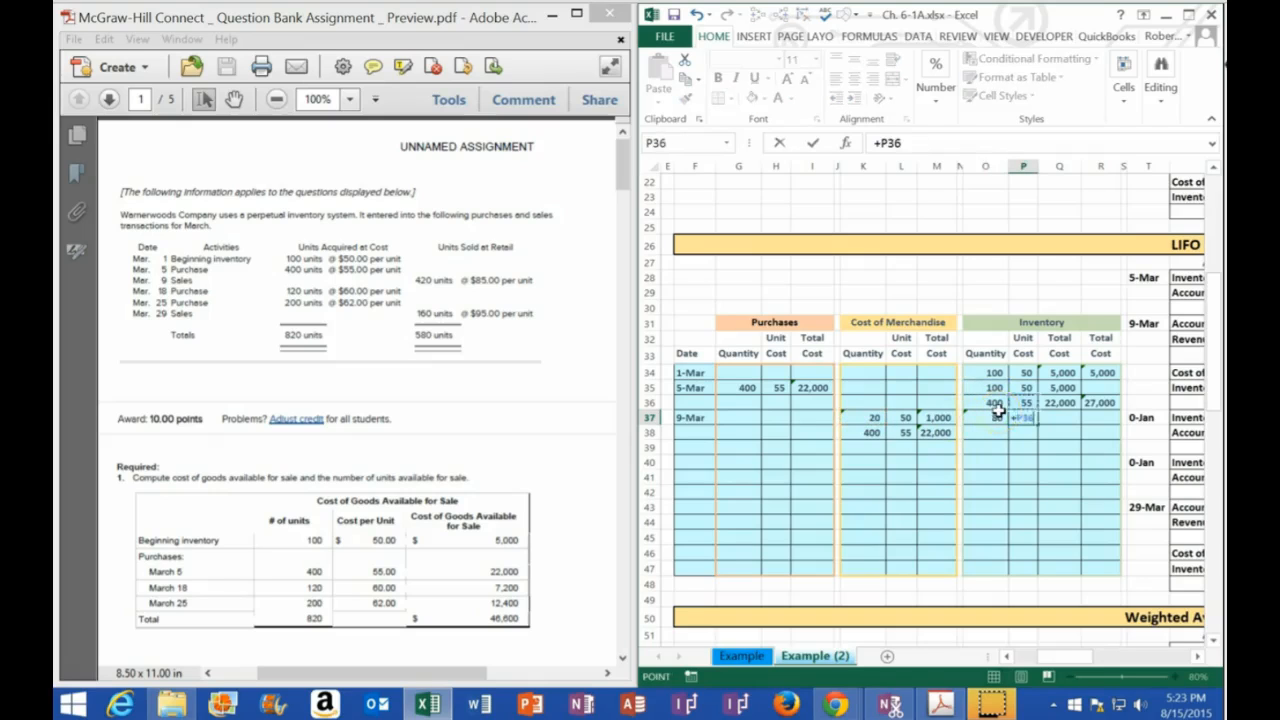
key("Tab")
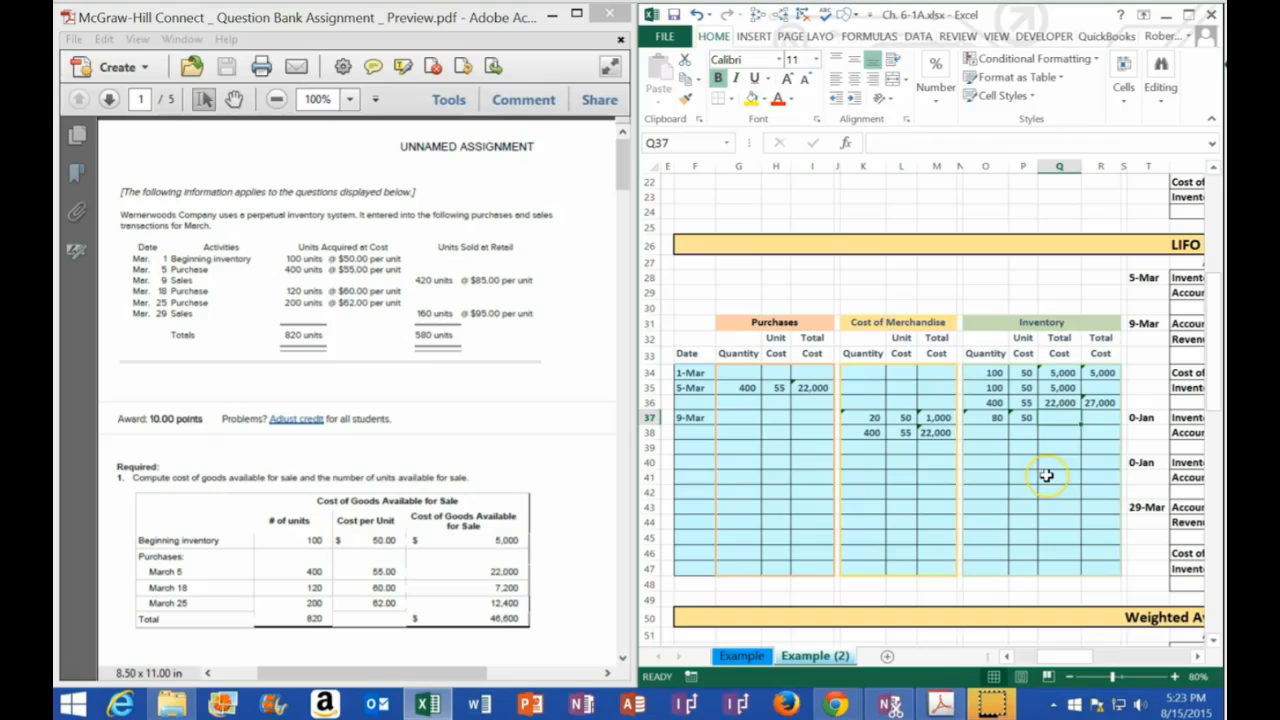
type("=")
key("Left")
key("Left")
type("*")
key("Left")
key("Return")
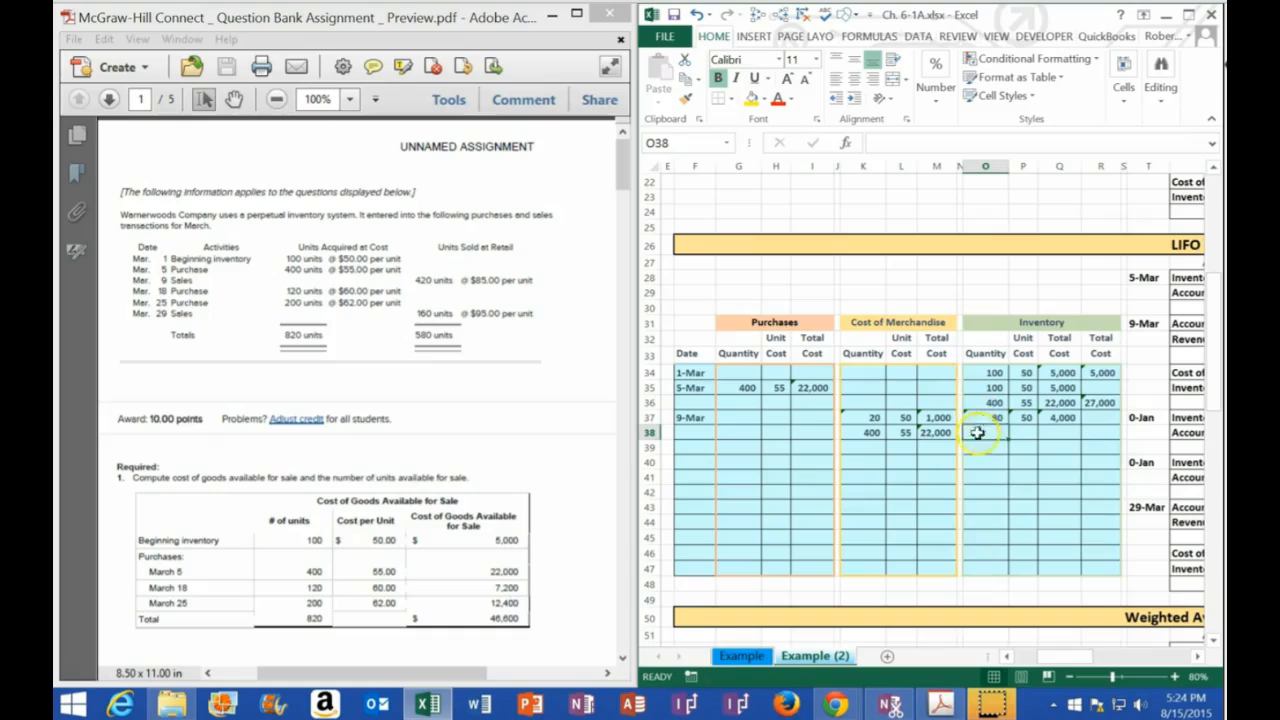
Calculate the second 9-Mar inventory layer's quantity in O38 with the formula =O36-K38
type("=")
key("Up")
key("Up")
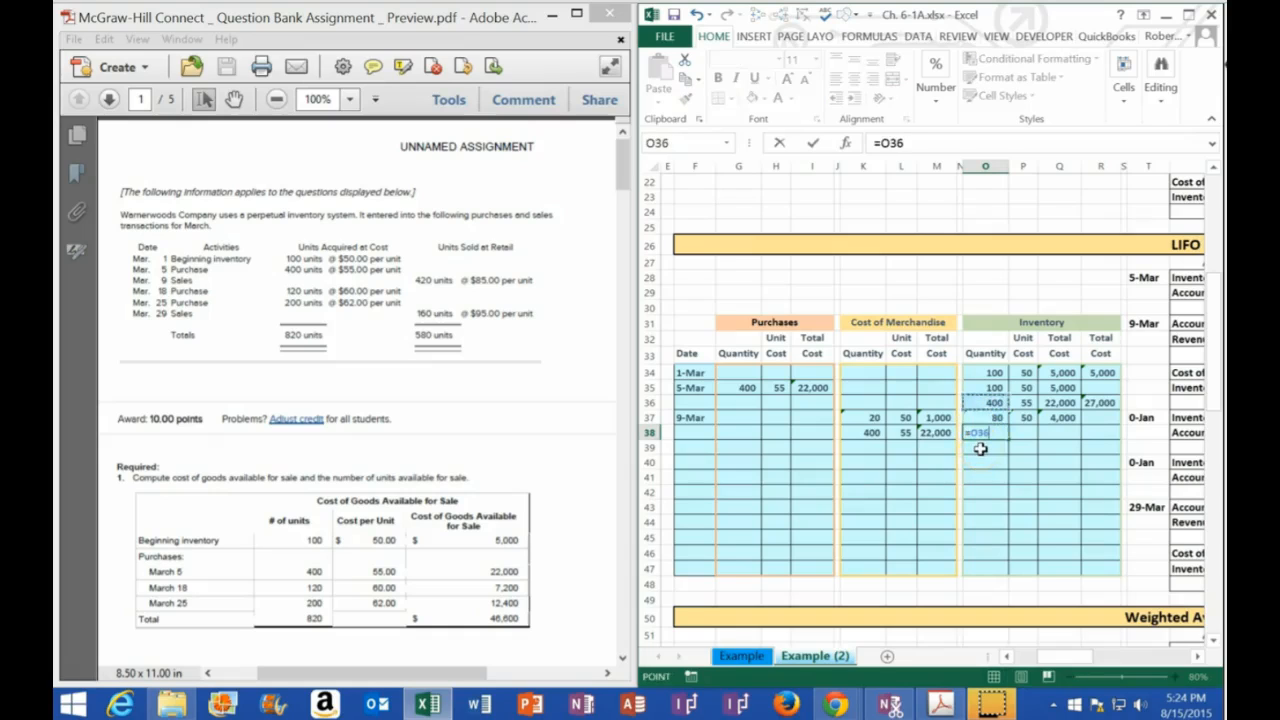
type("-")
key("Left")
key("Left")
key("Left")
key("Left")
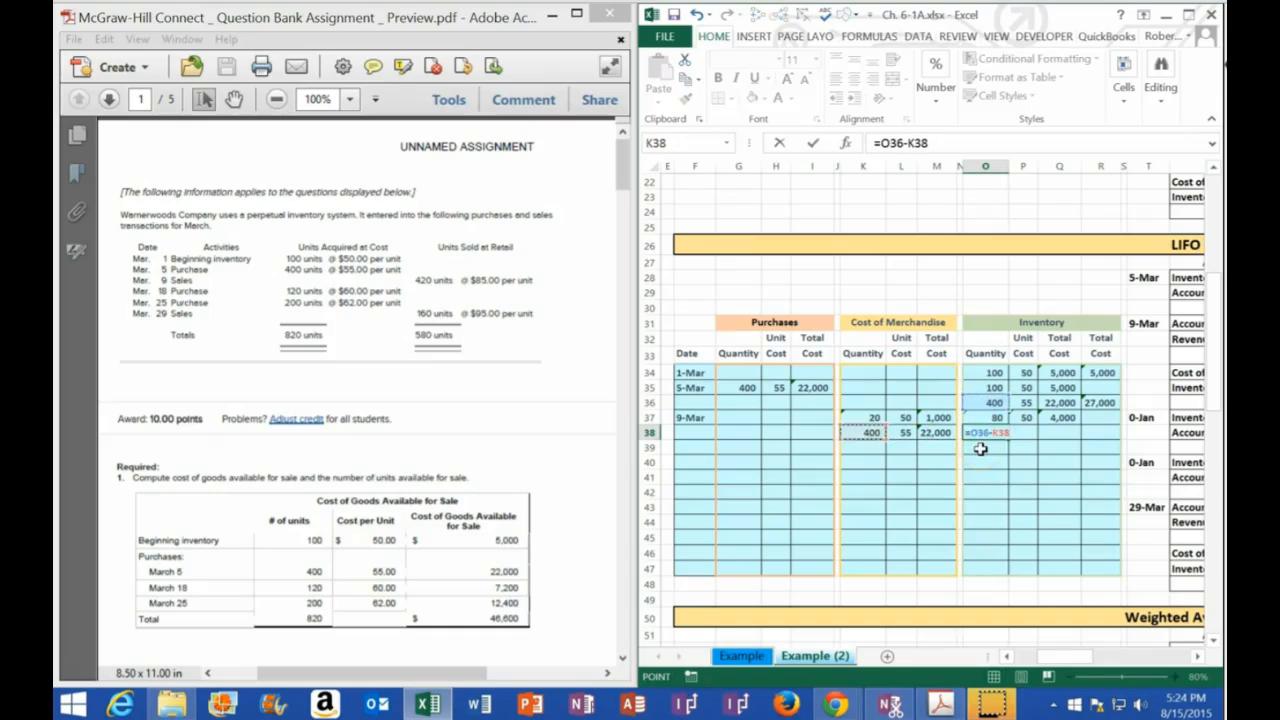
key("Tab")
Link the second layer's unit cost in P38 to P36 and calculate its total cost in Q38 as O38*P38
type("+")
key("Up")
key("Up")
key("Tab")
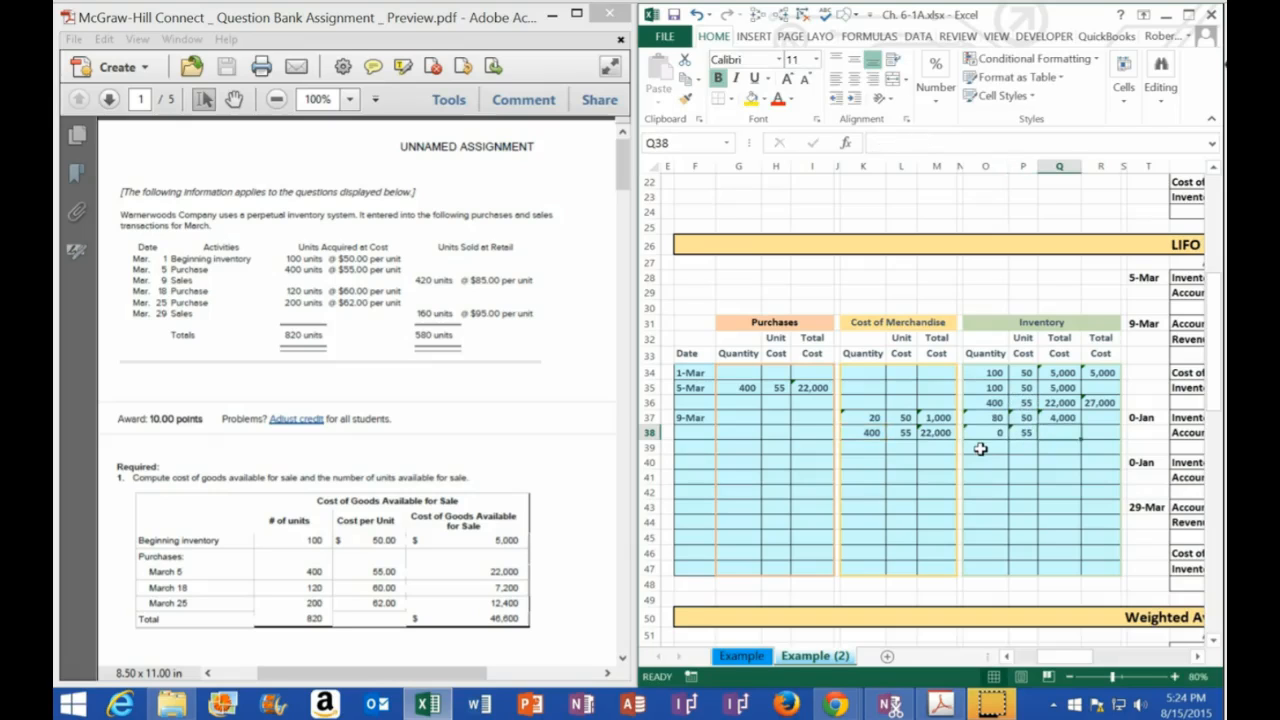
type("=")
key("Left")
key("Left")
type("*")
key("Left")
key("Tab")
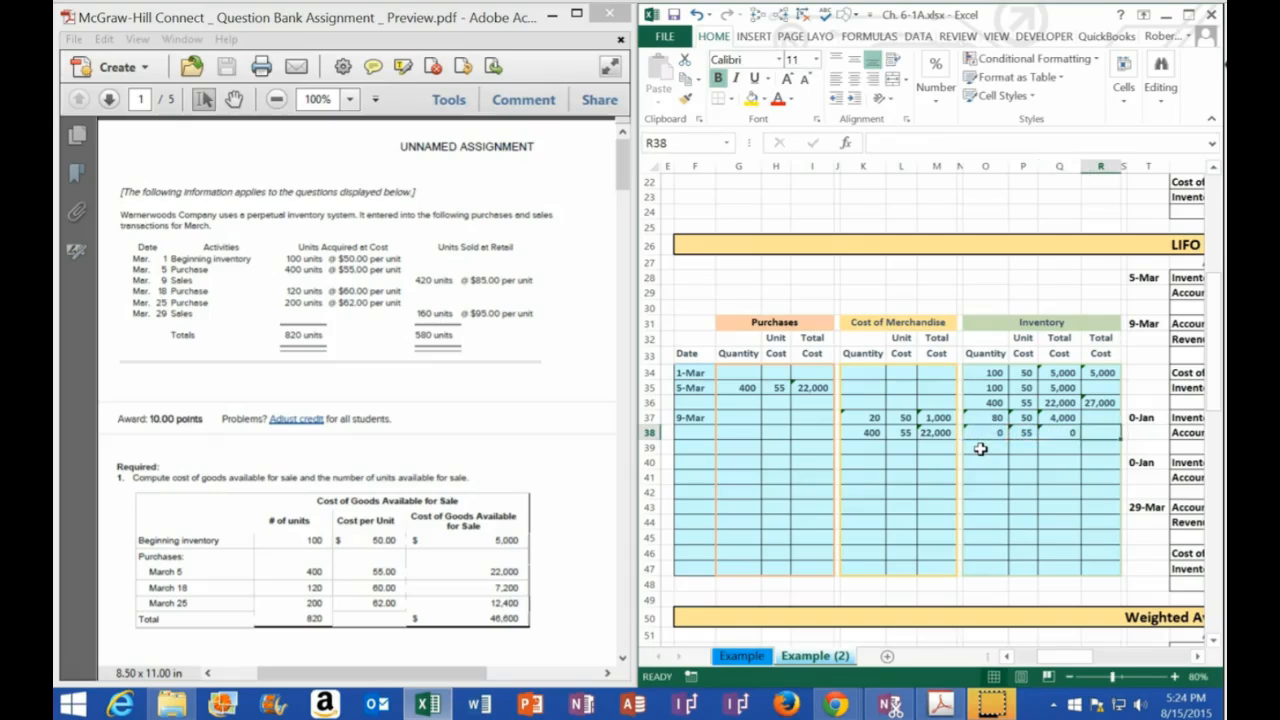
Total the 9-Mar inventory layers in R38 by summing Q37:Q38
left_click_drag(688, 417, 1066, 432)
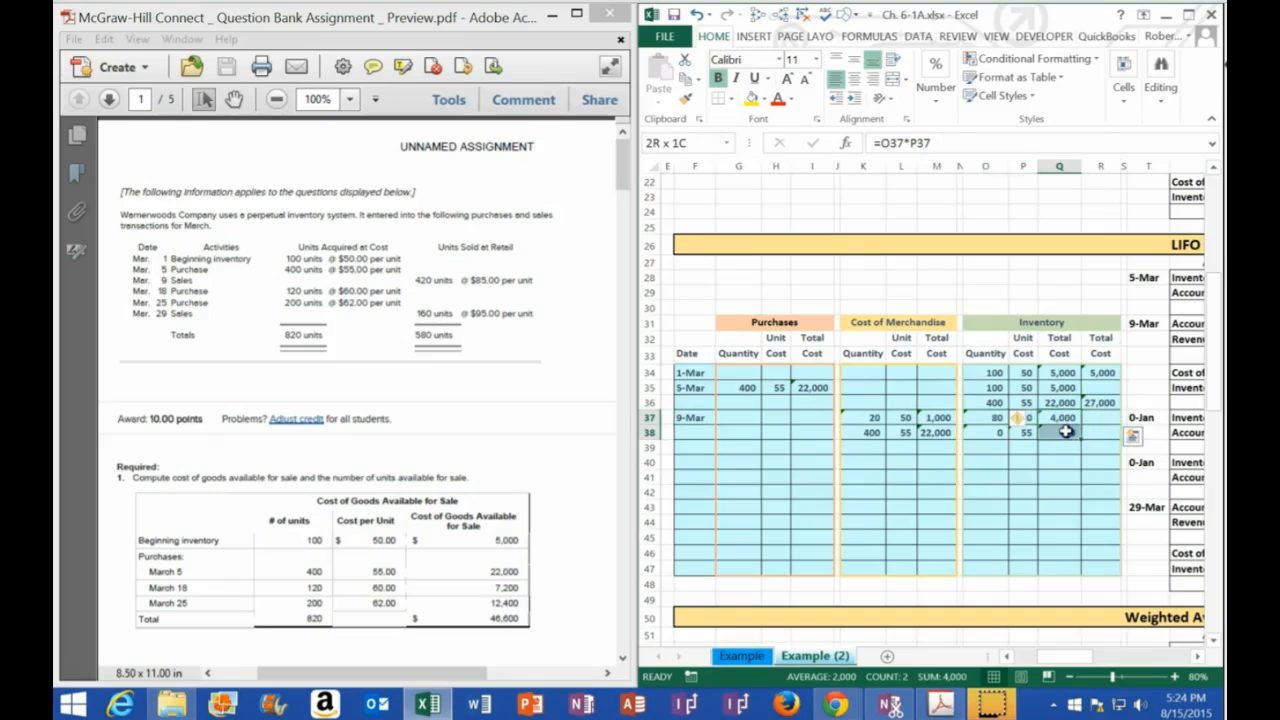
left_click(1096, 432)
type("=sum(")
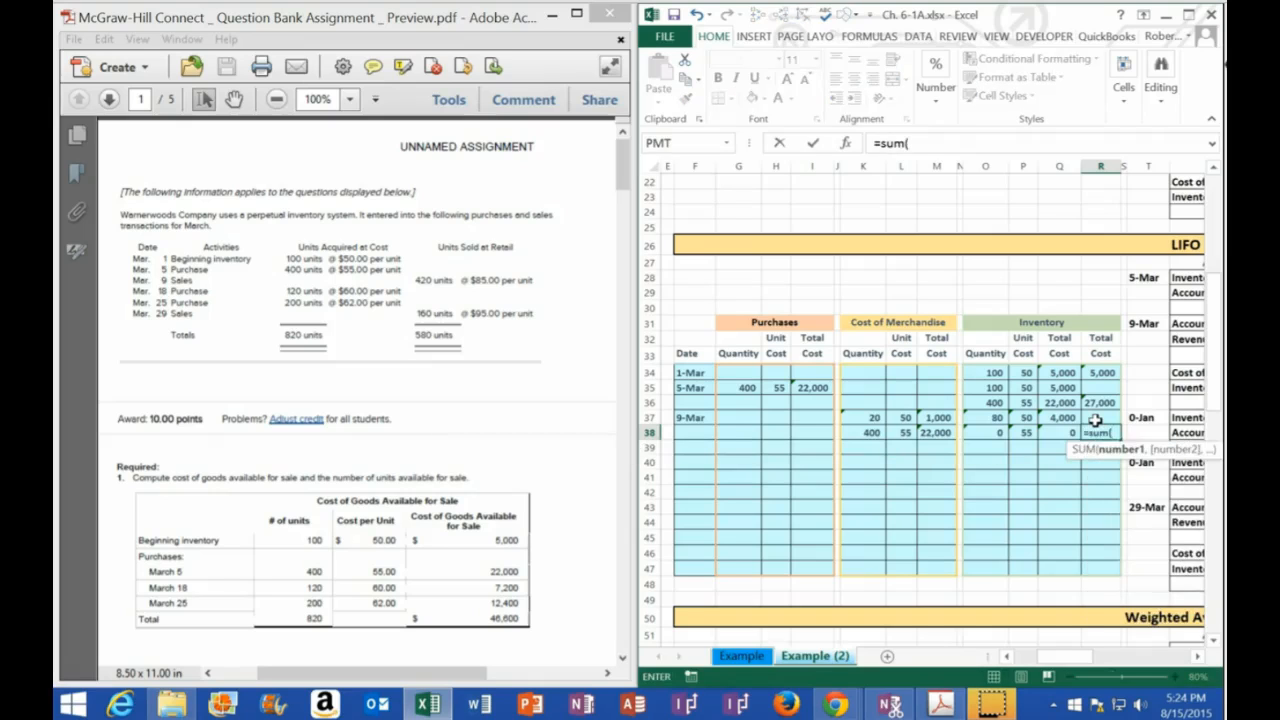
key("Up")
key("Left")
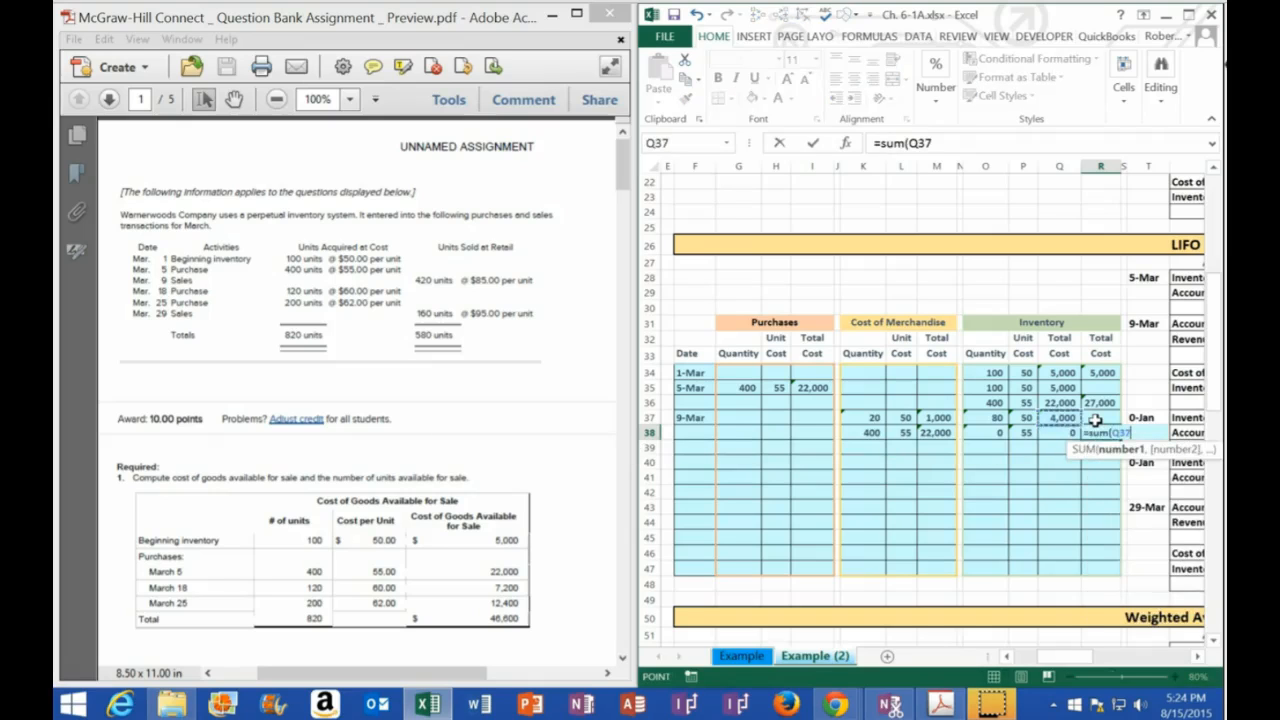
key("shift+Down")
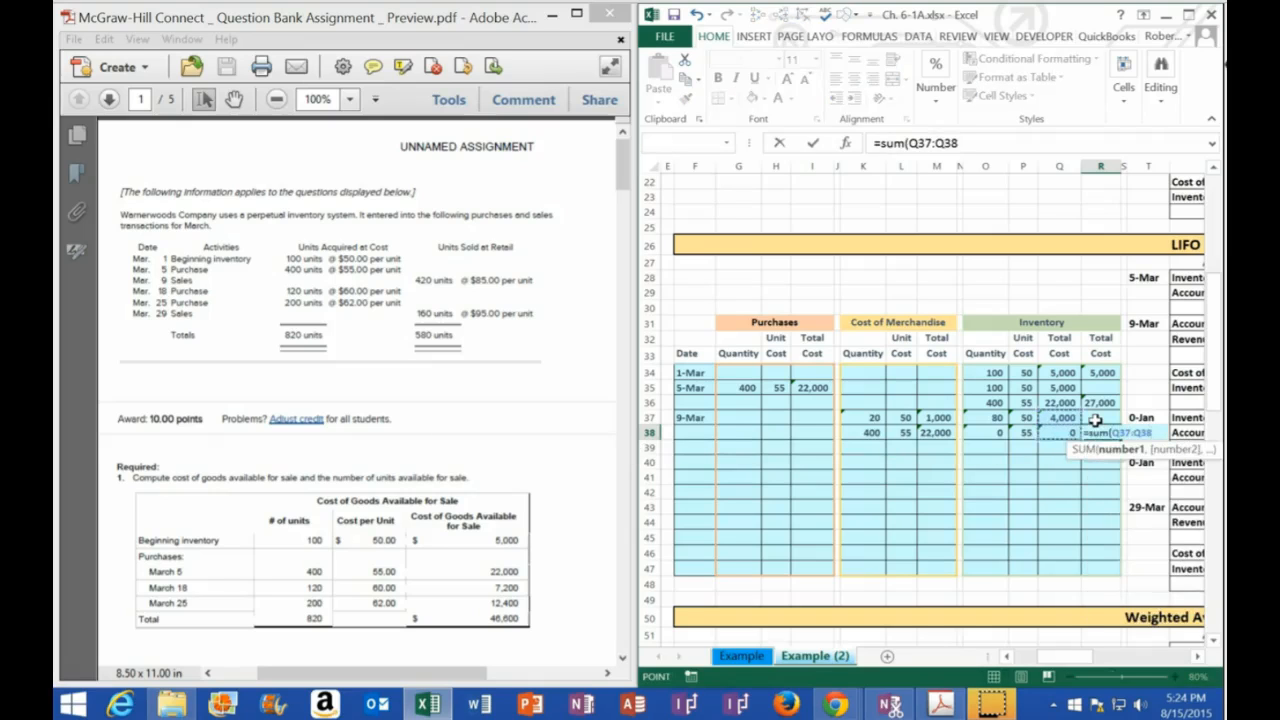
key("Return")
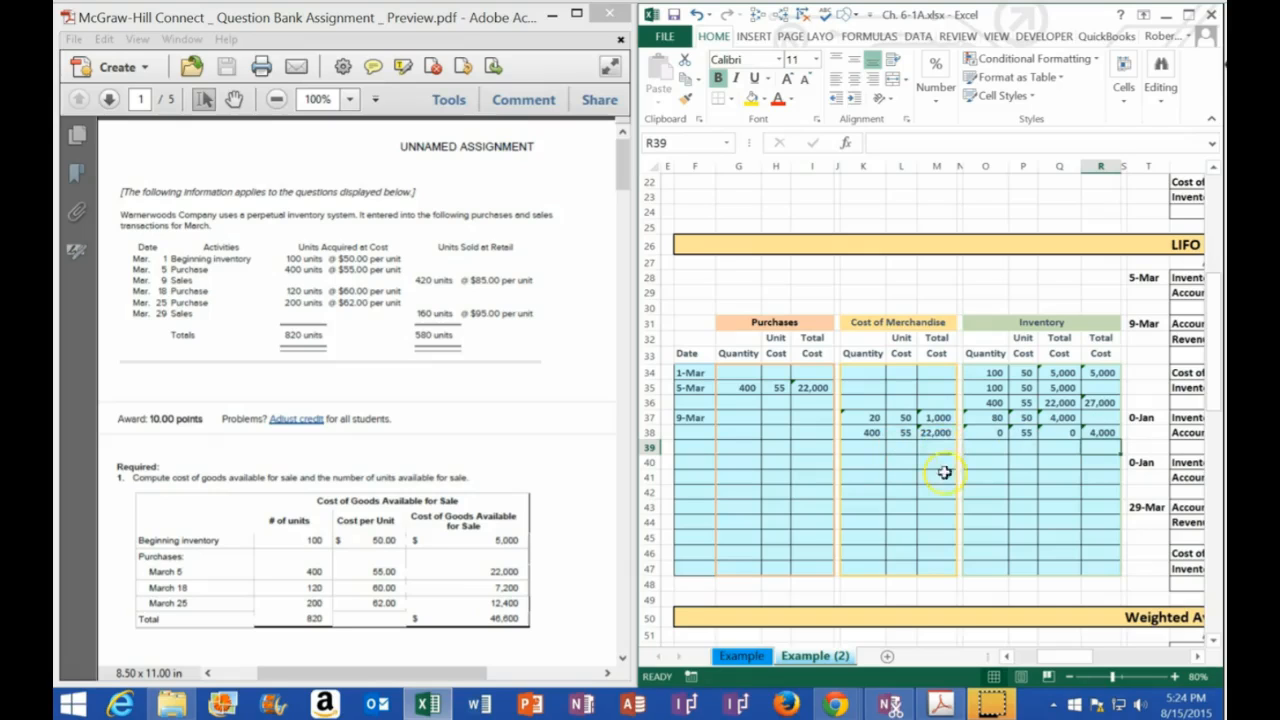
Maximize the workbook, review the 9-Mar Accounts Receivable and revenue entry lines, and check that sale's units and retail price in the PDF
left_click_drag(944, 417, 942, 432)
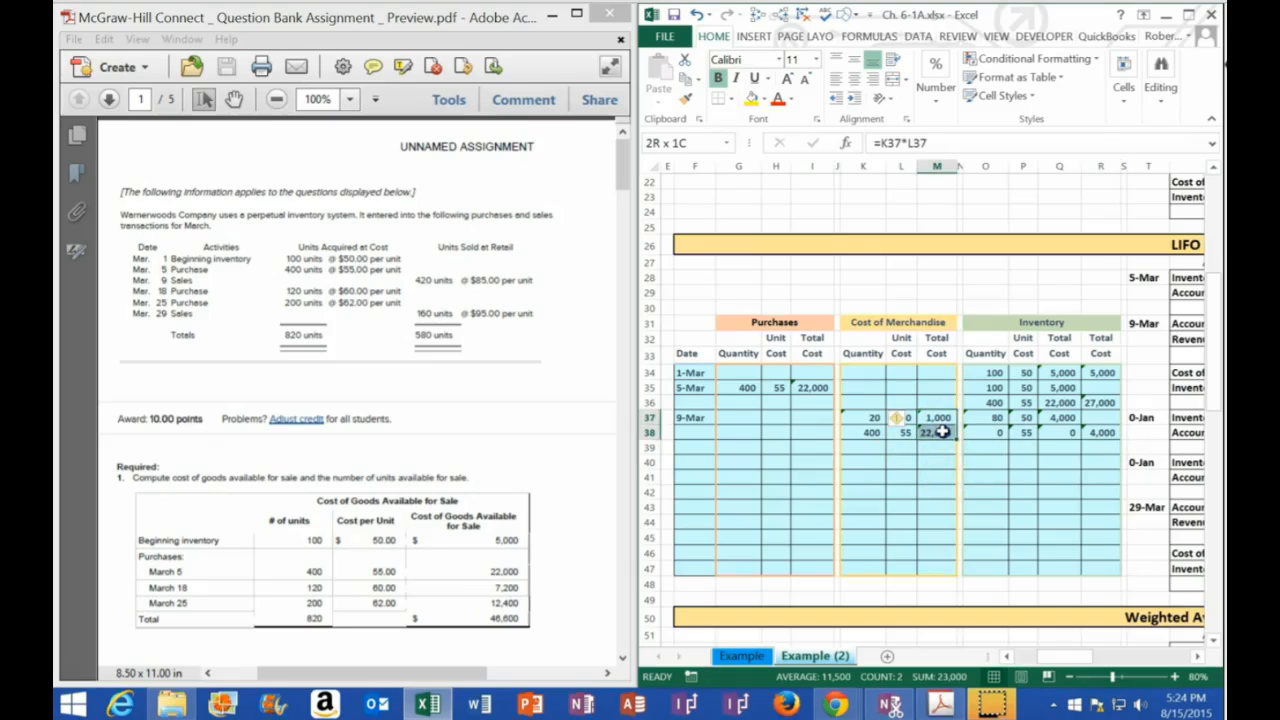
left_click(1188, 14)
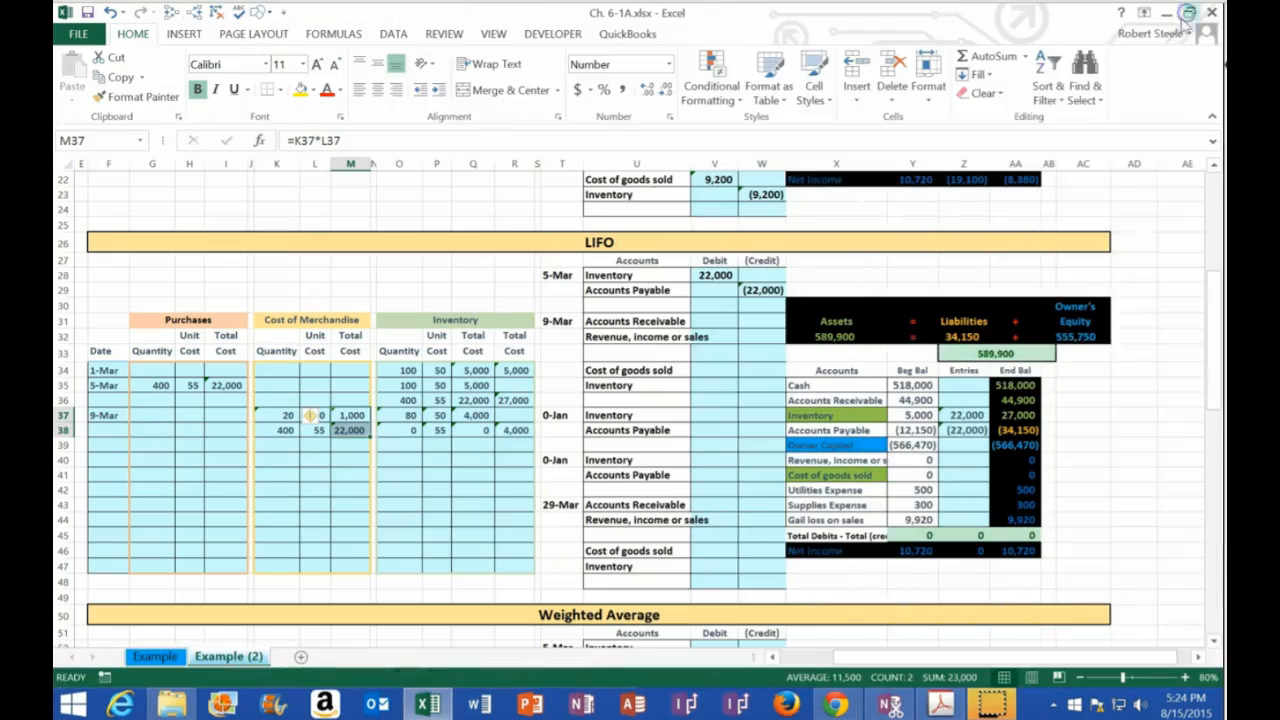
left_click(721, 323)
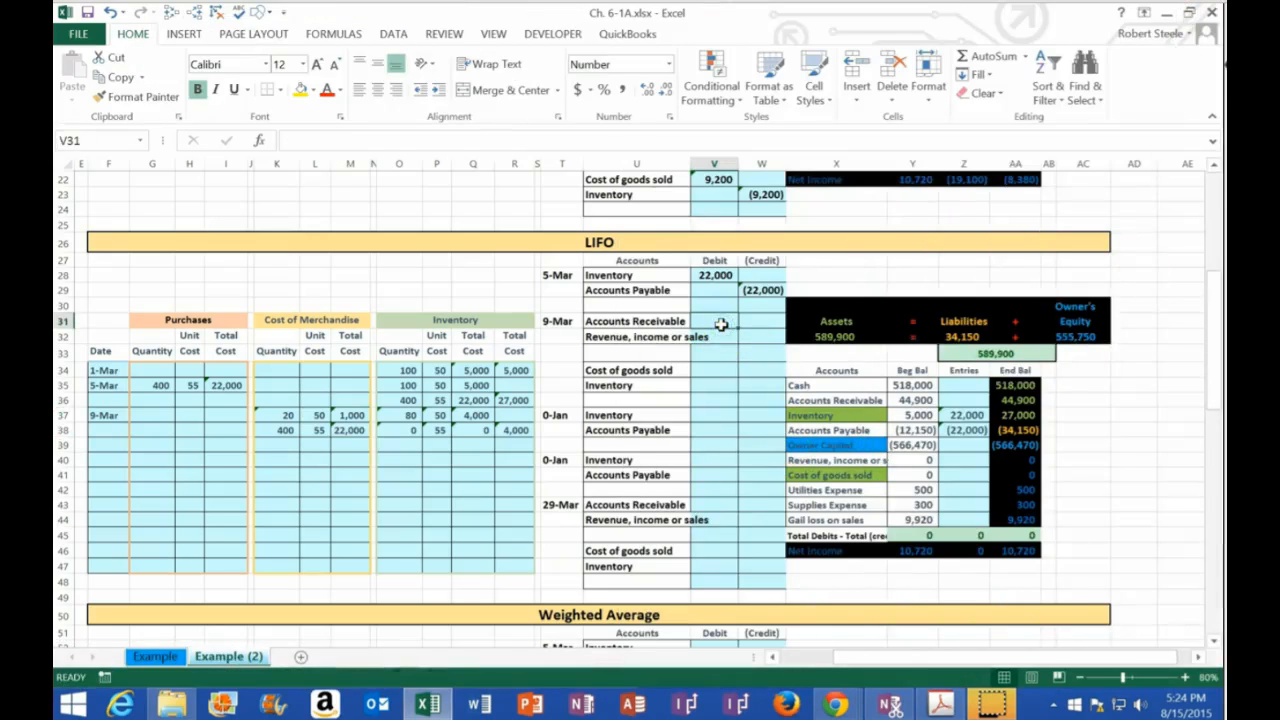
left_click(765, 338)
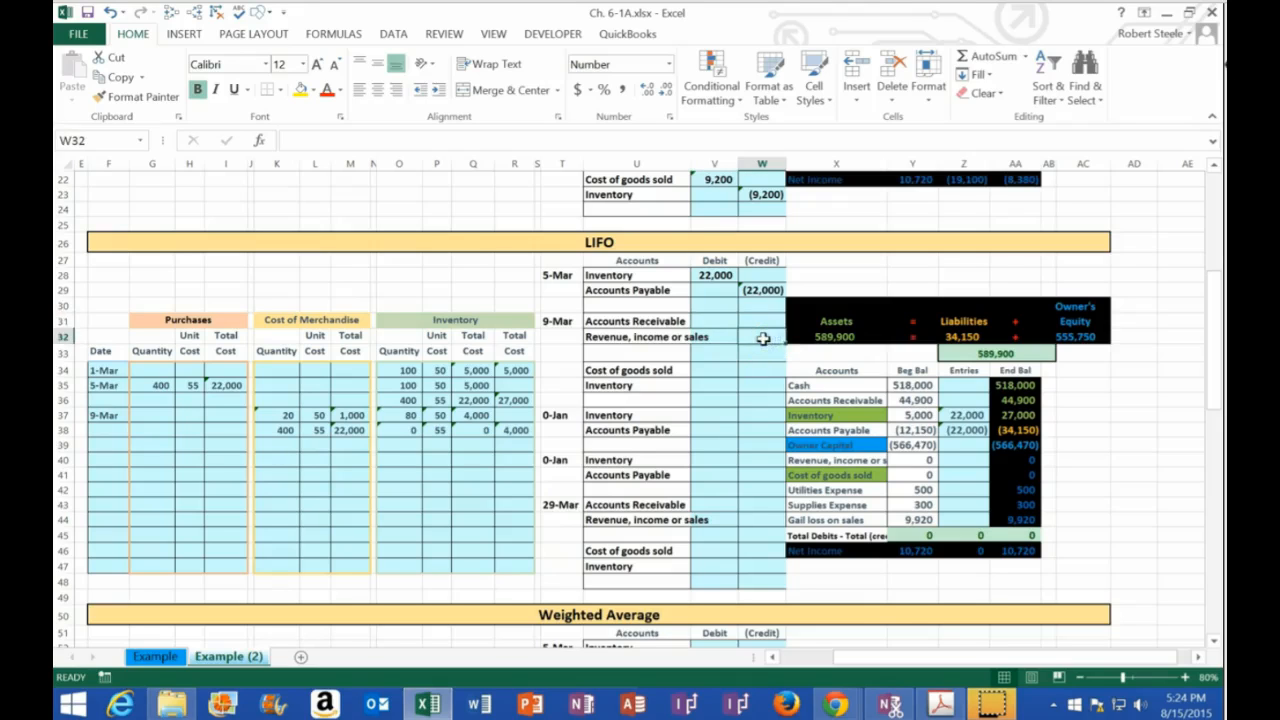
left_click_drag(620, 321, 752, 338)
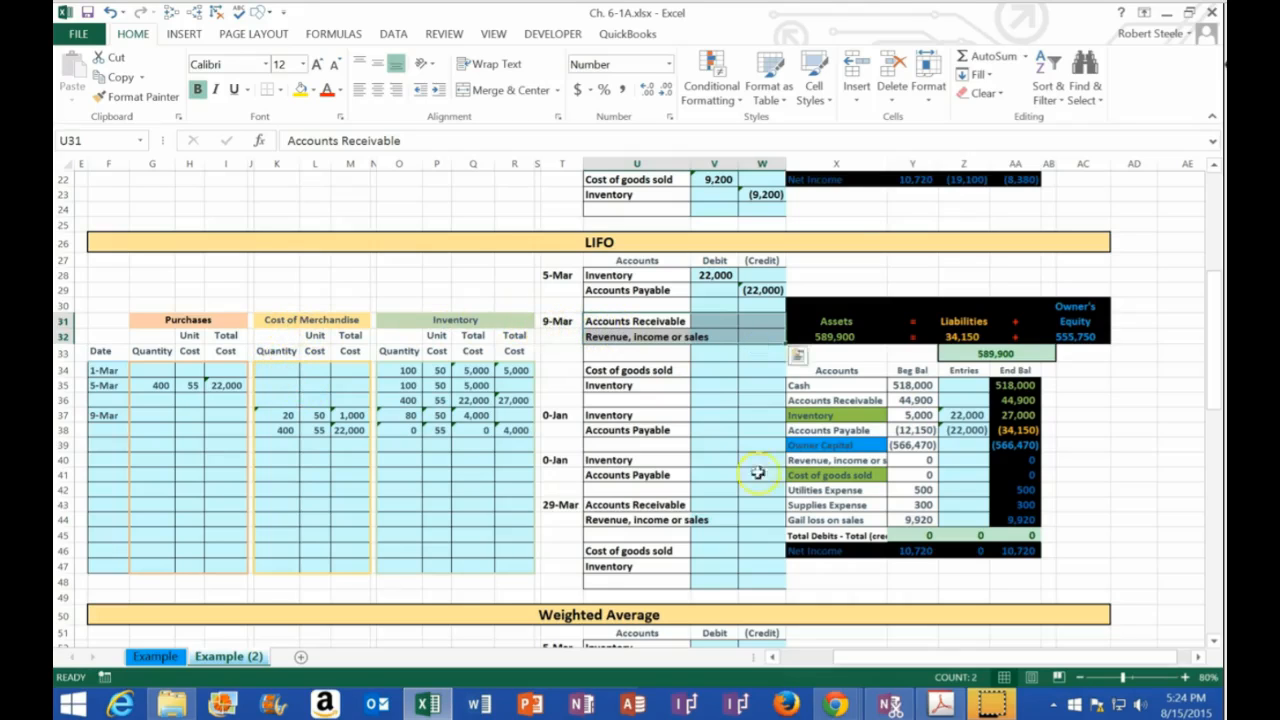
left_click(938, 702)
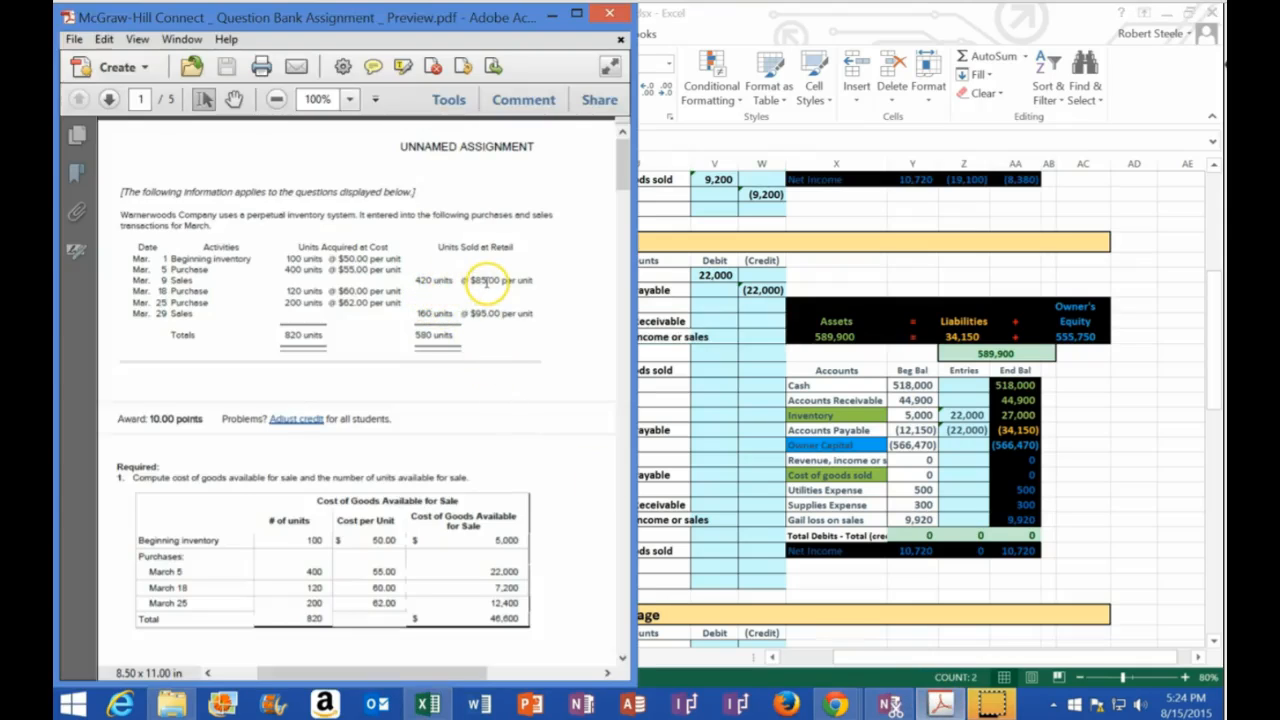
key("alt+Tab")
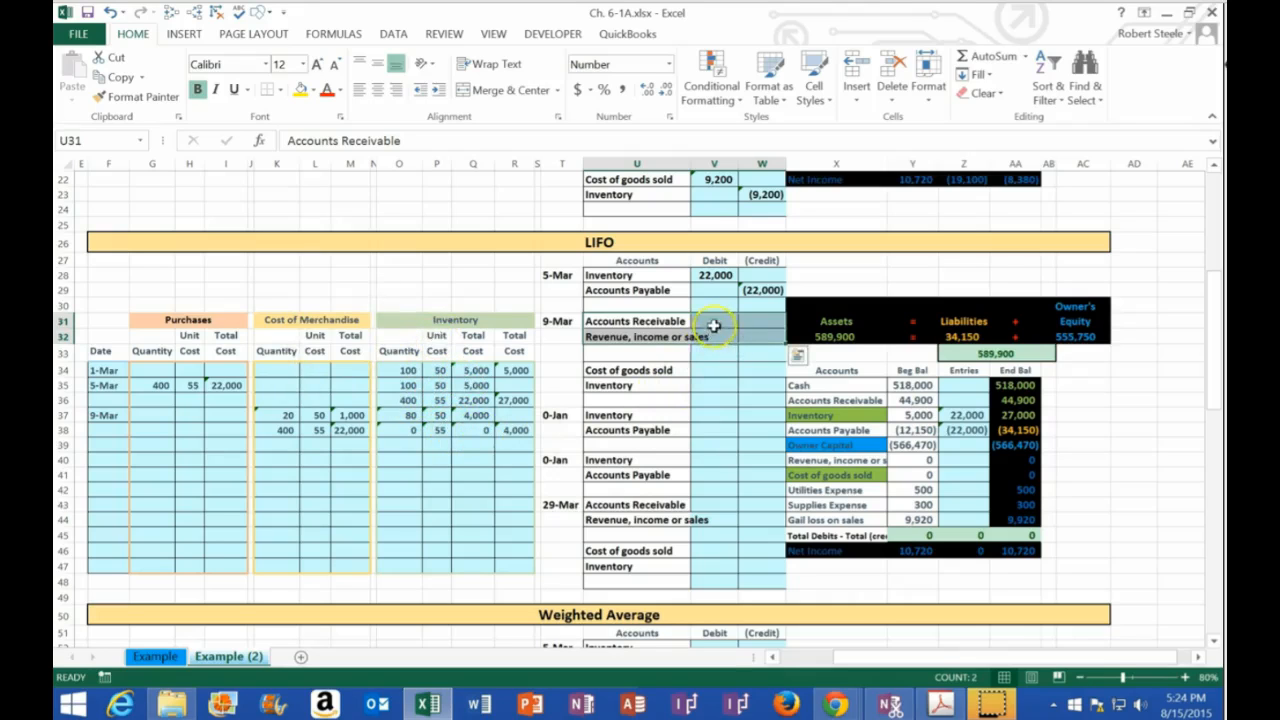
Record the 9-Mar sale in the LIFO journal: debit Accounts Receivable in V31 with =420*85 and credit revenue in W32 with -V31
left_click(714, 320)
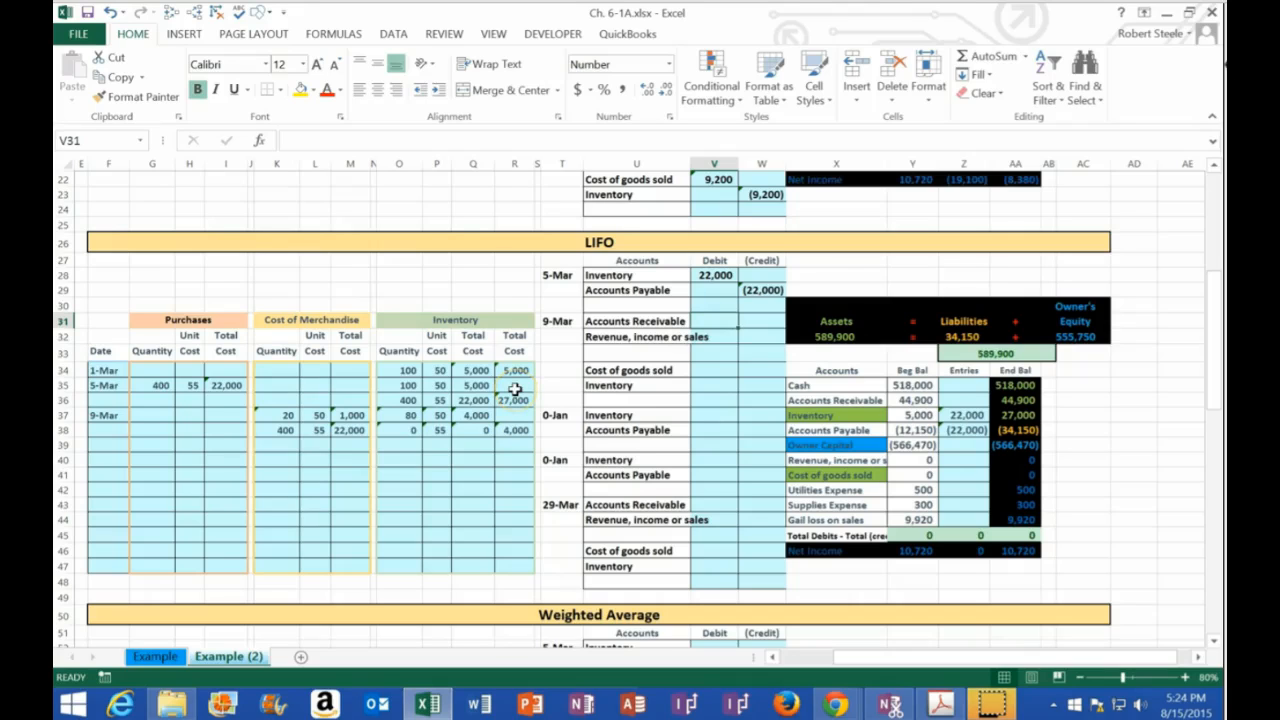
type("=42")
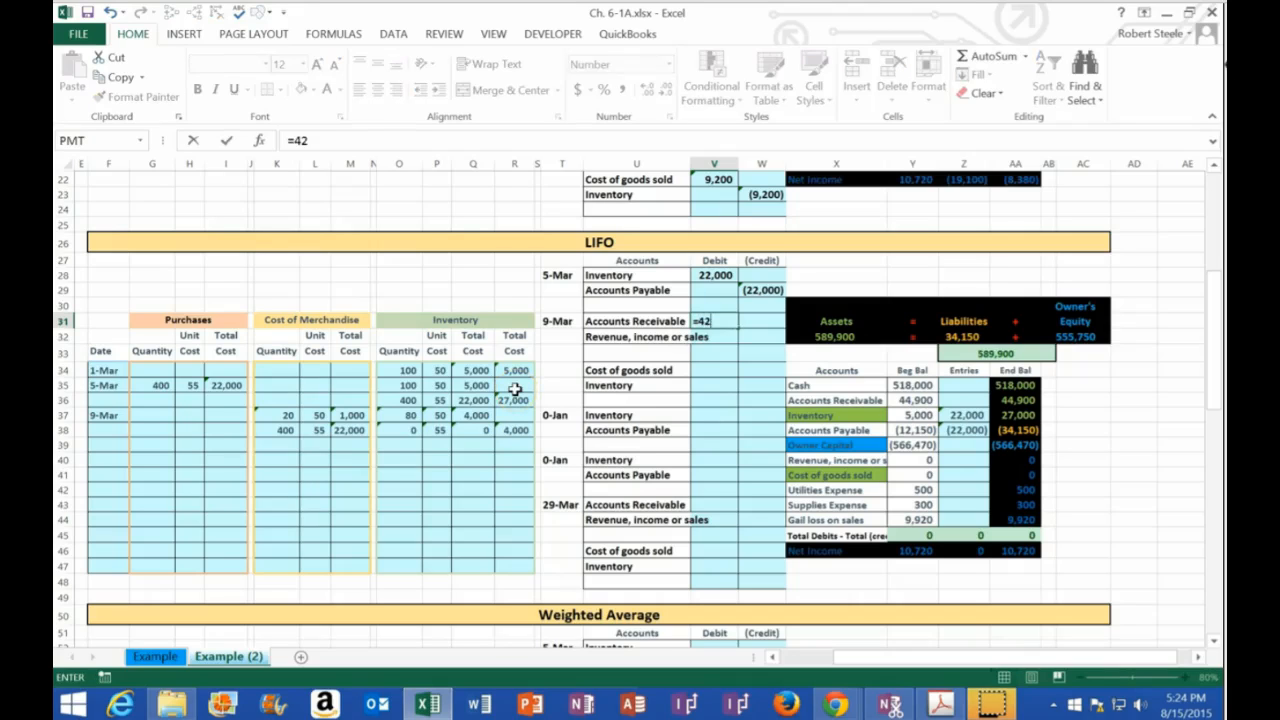
type("0*85")
key("Return")
key("Right")
type("-")
key("Up")
key("Left")
key("Return")
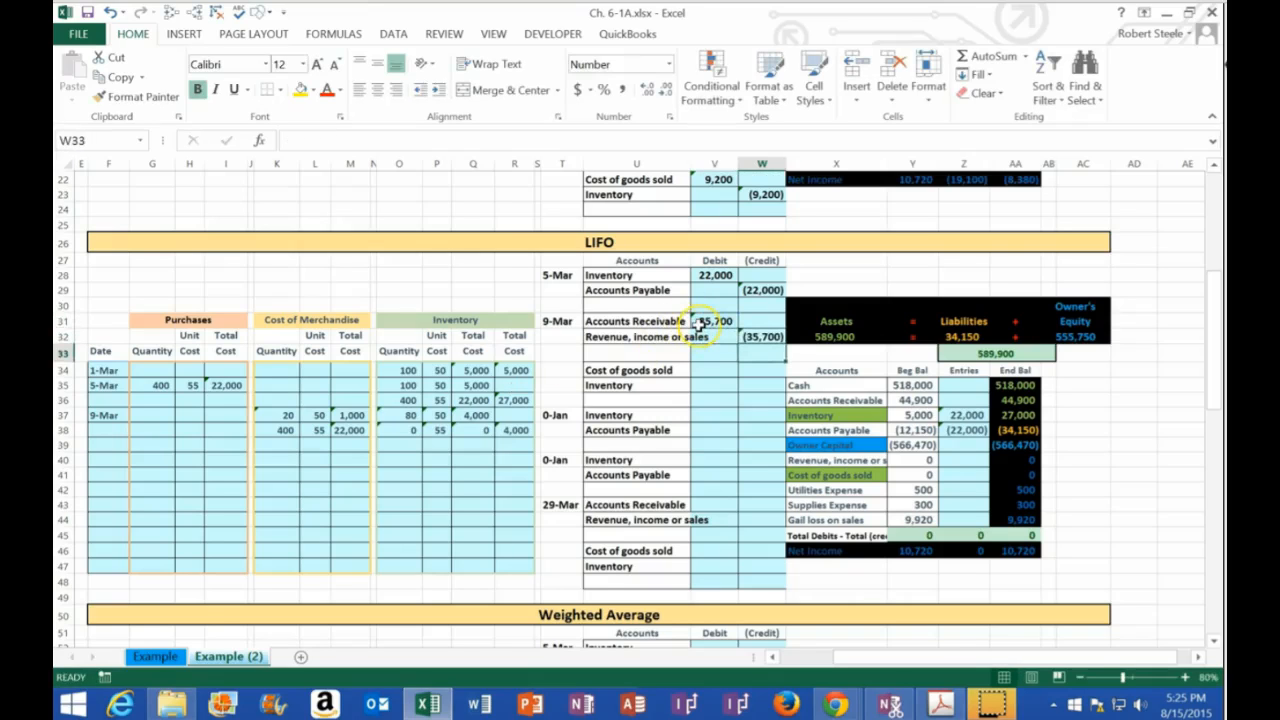
left_click(764, 346)
Post the 9-Mar receivable to the Accounts Receivable entries cell Z36 by linking it to V31
left_click(950, 401)
left_click(957, 392)
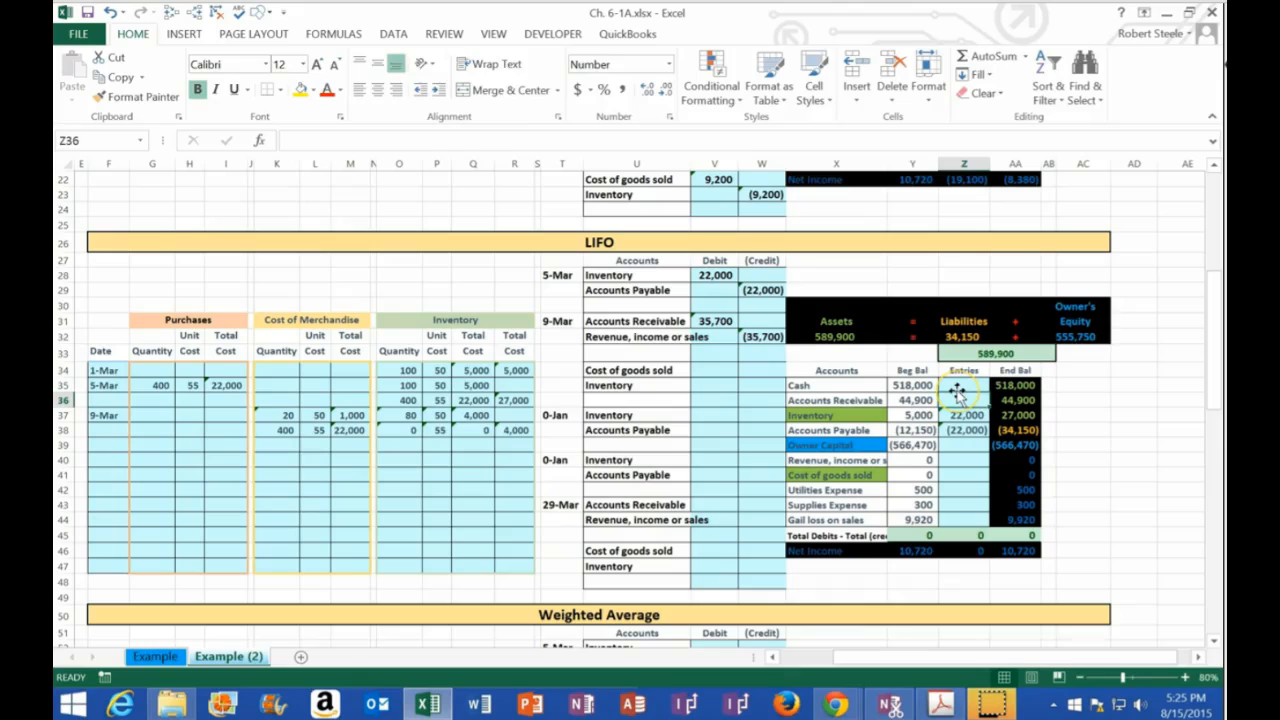
type("=")
left_click(722, 322)
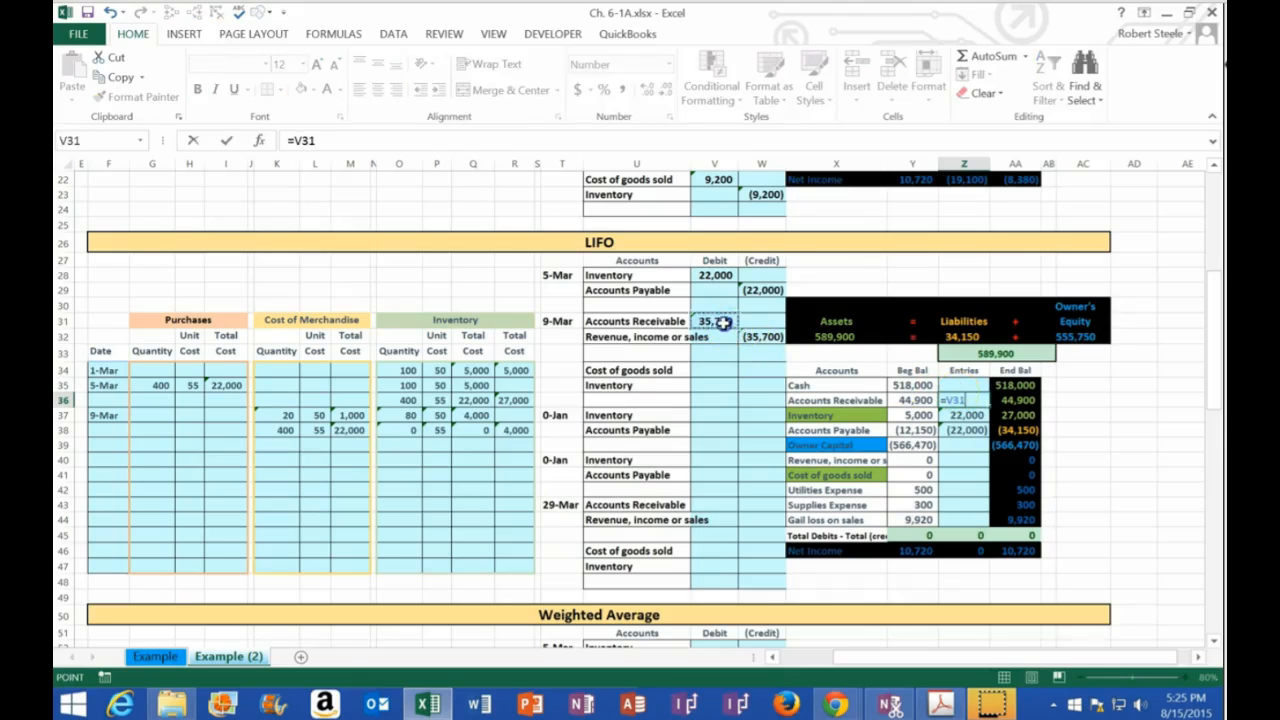
key("Return")
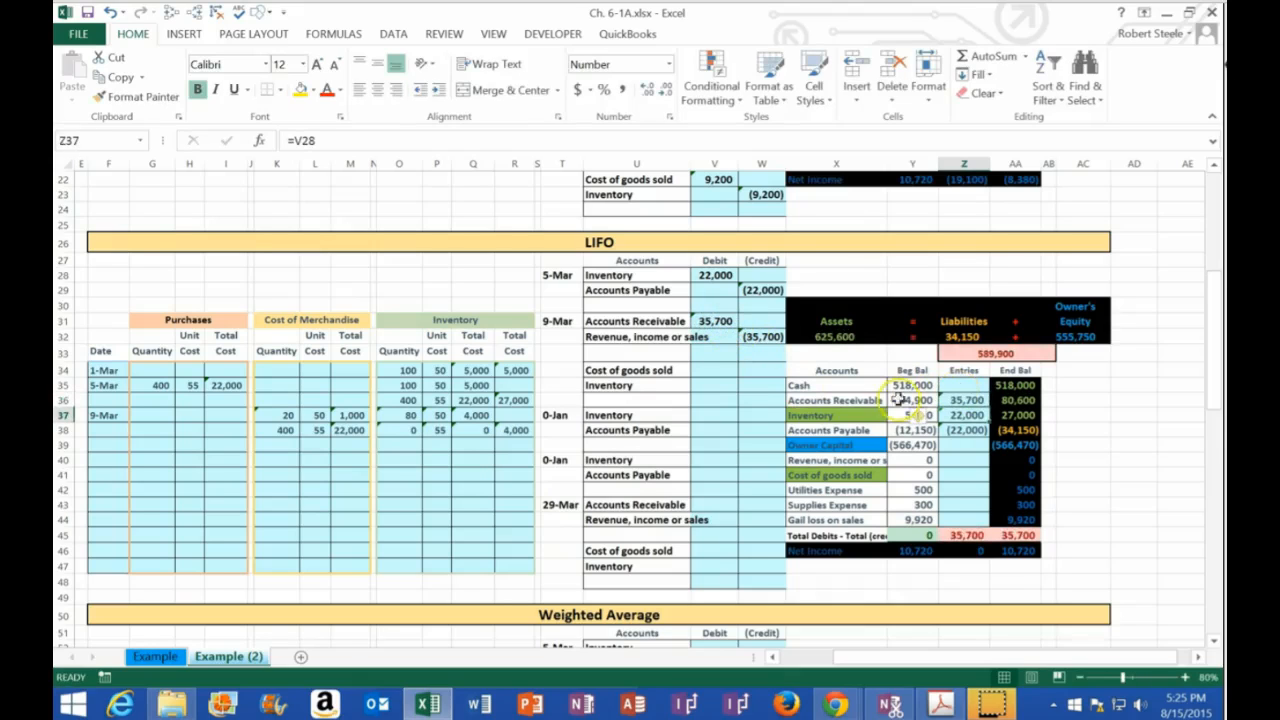
Post the 9-Mar revenue credit by linking Z40 to W32, and inspect the ending Net Income formula in AA46
left_click(957, 457)
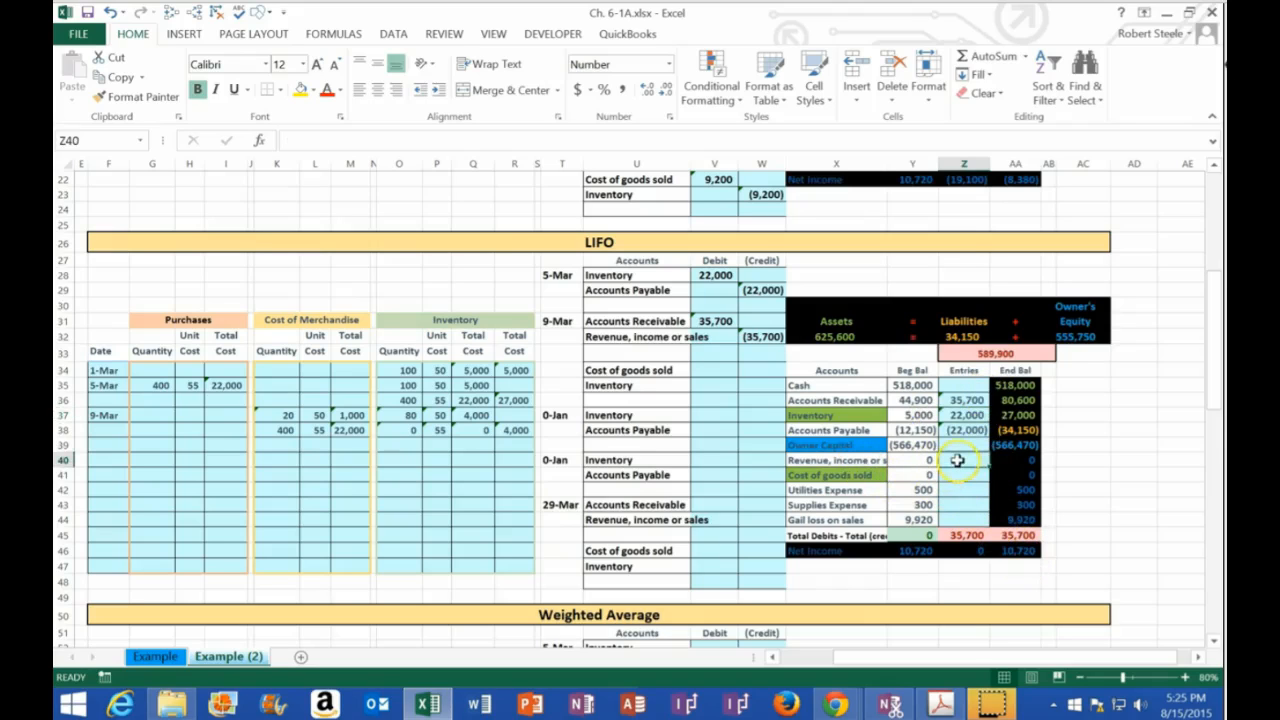
type("=")
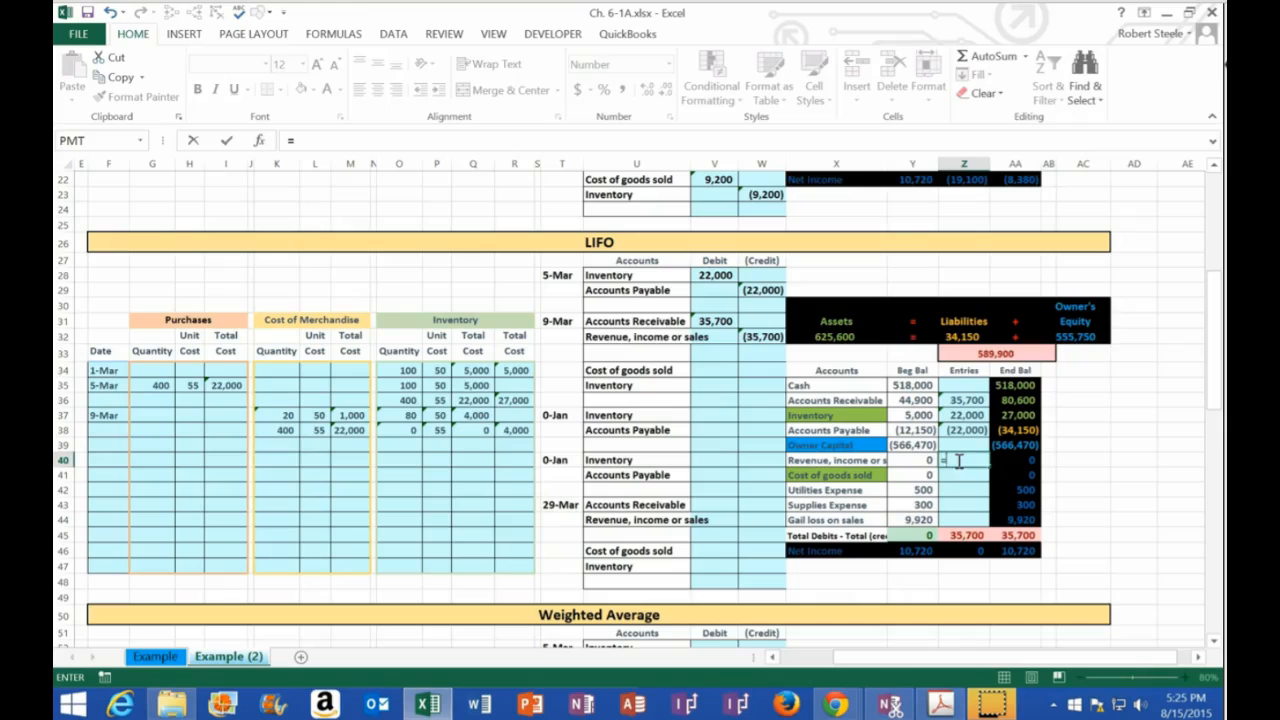
left_click(752, 337)
key("Return")
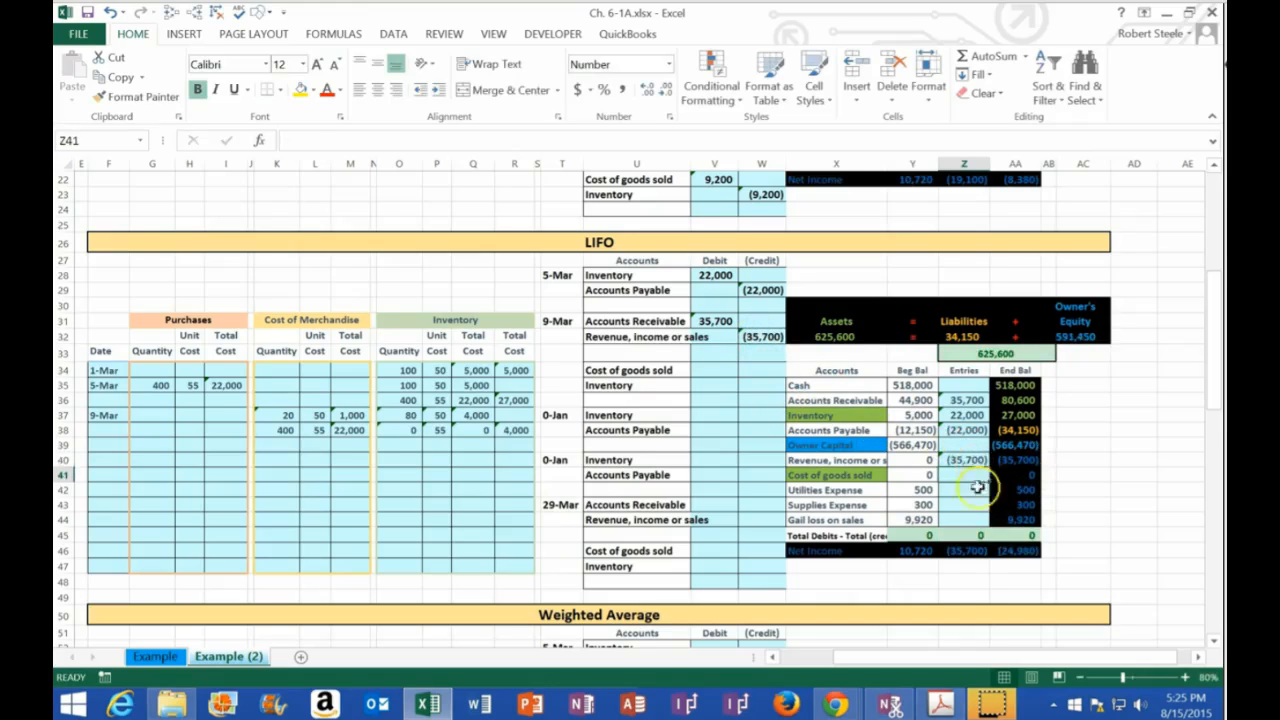
double_click(1020, 550)
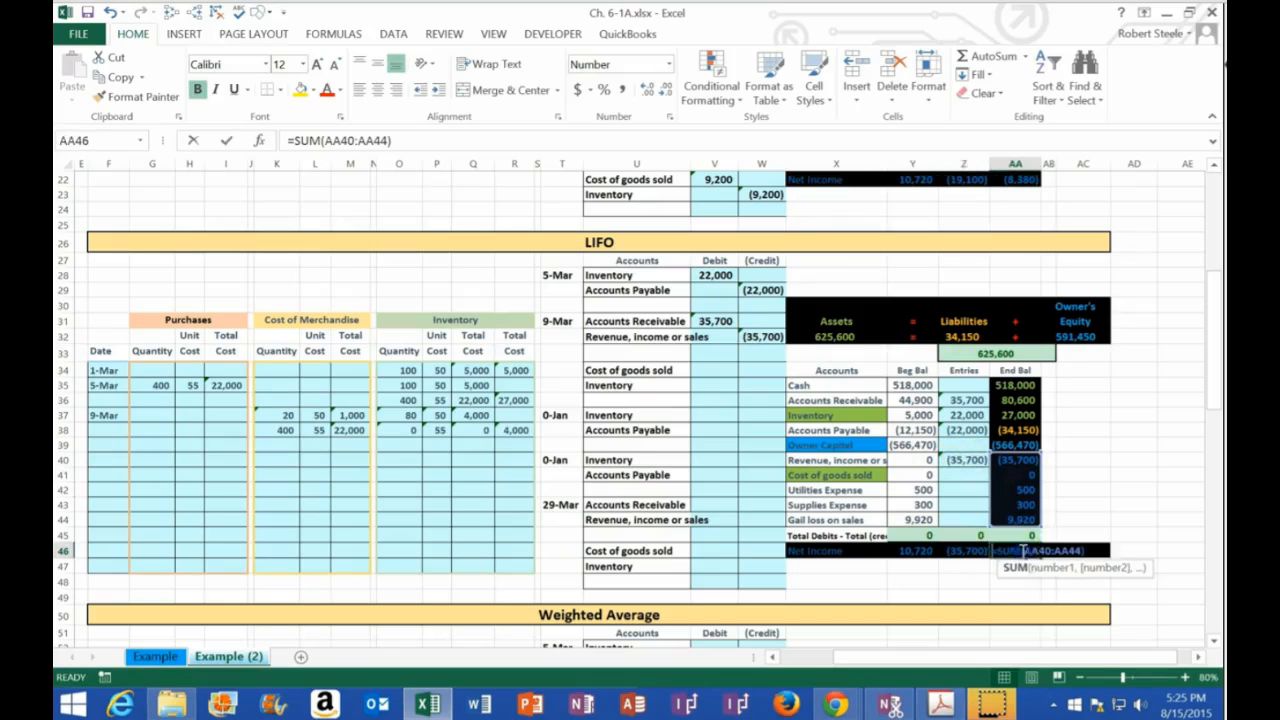
key("Return")
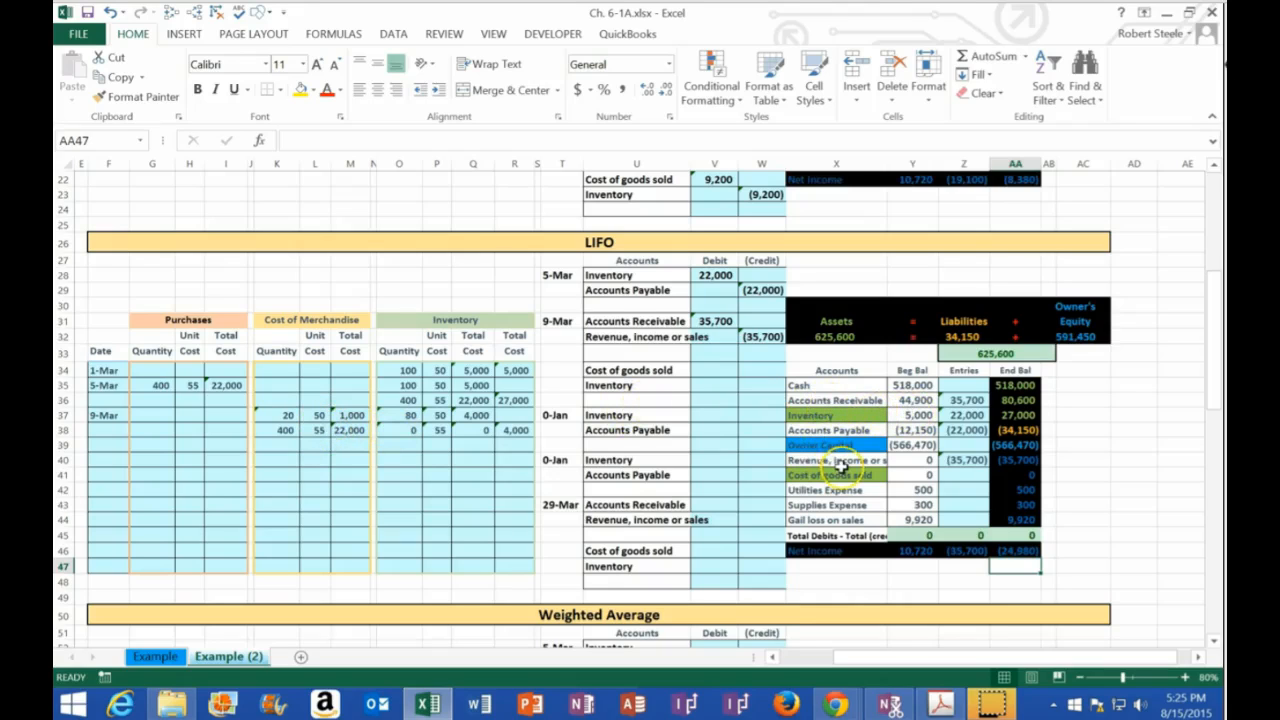
Record the 9-Mar cost entry: debit Cost of goods sold in V34 with =SUM(M37:M38) and credit Inventory in W35 with -V34
left_click(706, 370)
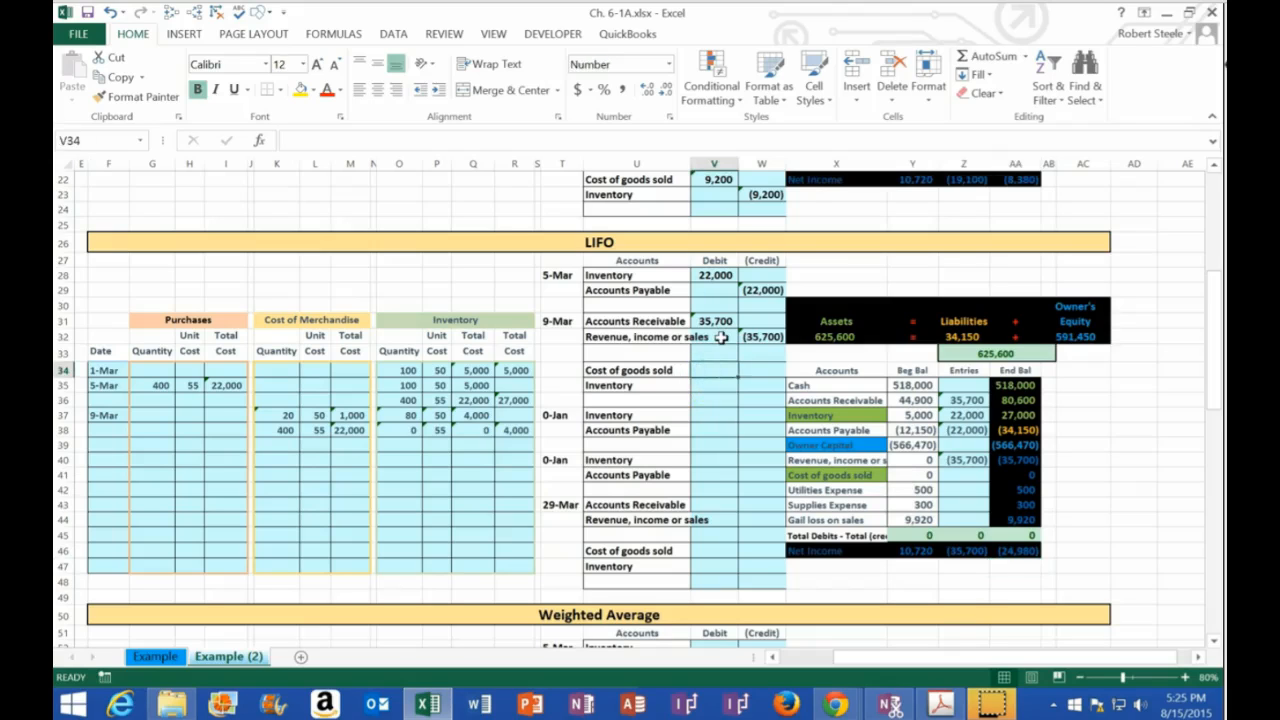
type("=sum(")
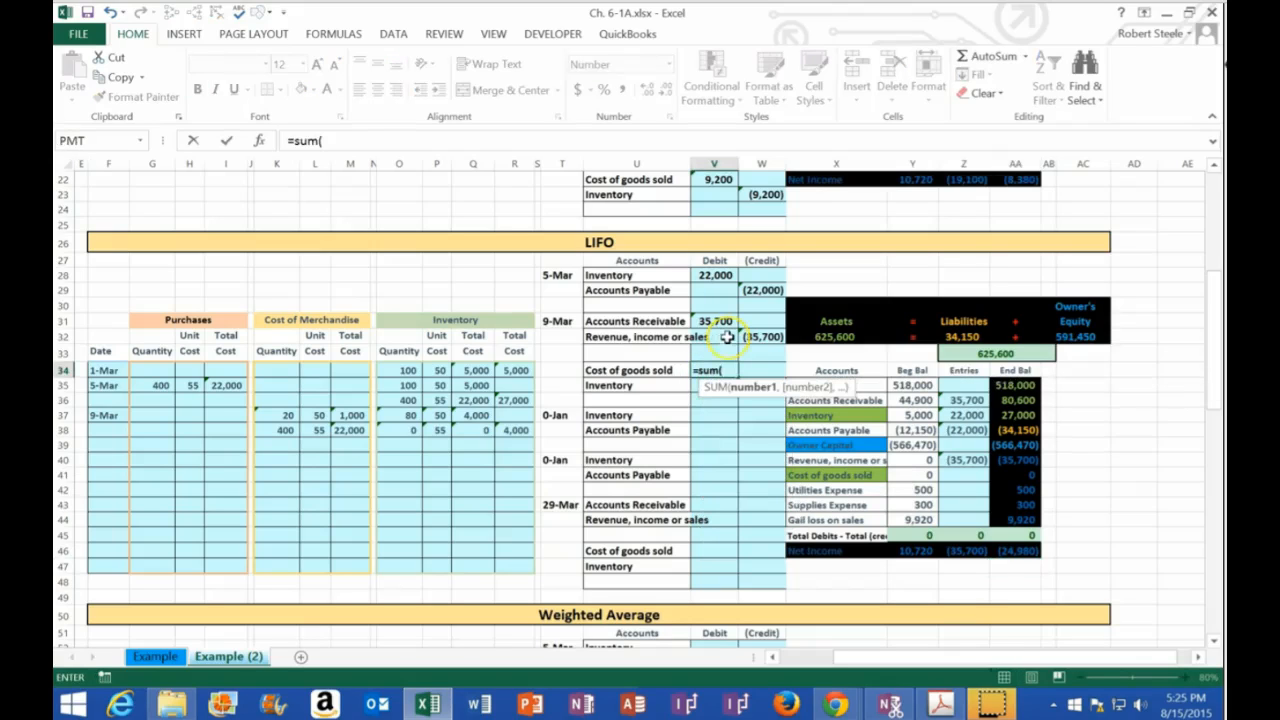
left_click_drag(350, 415, 357, 430)
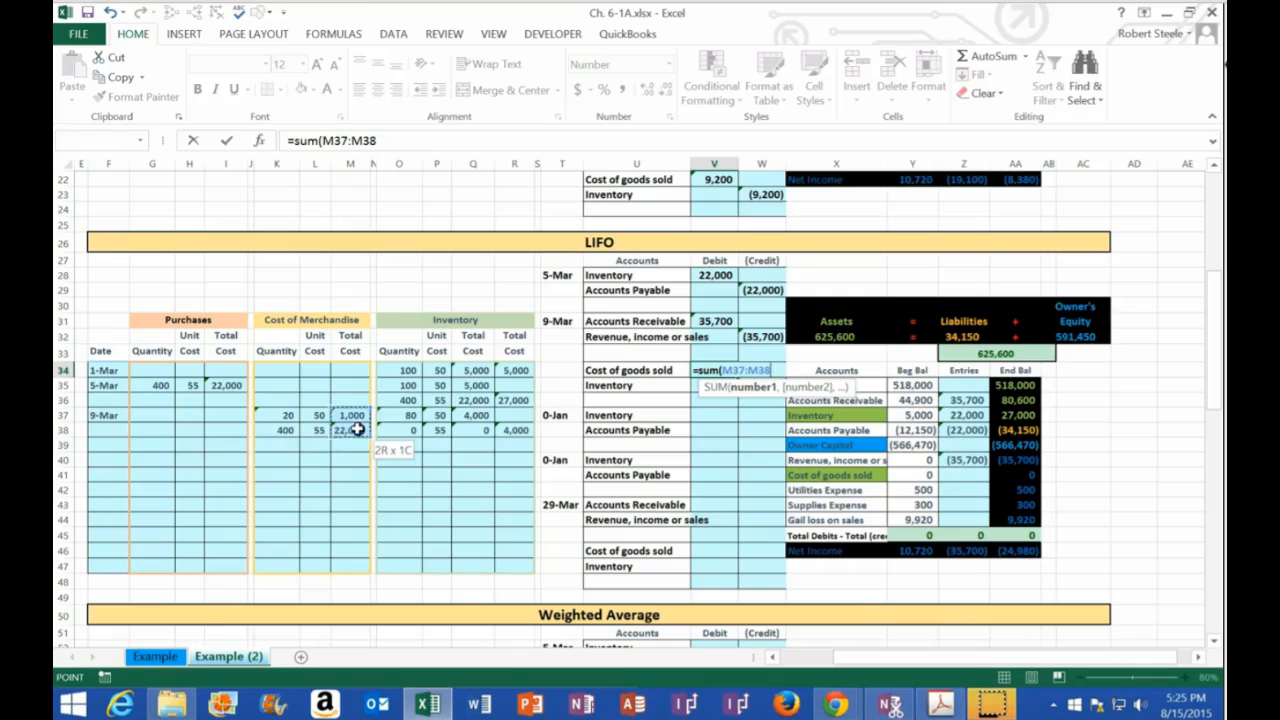
key("ctrl+Return")
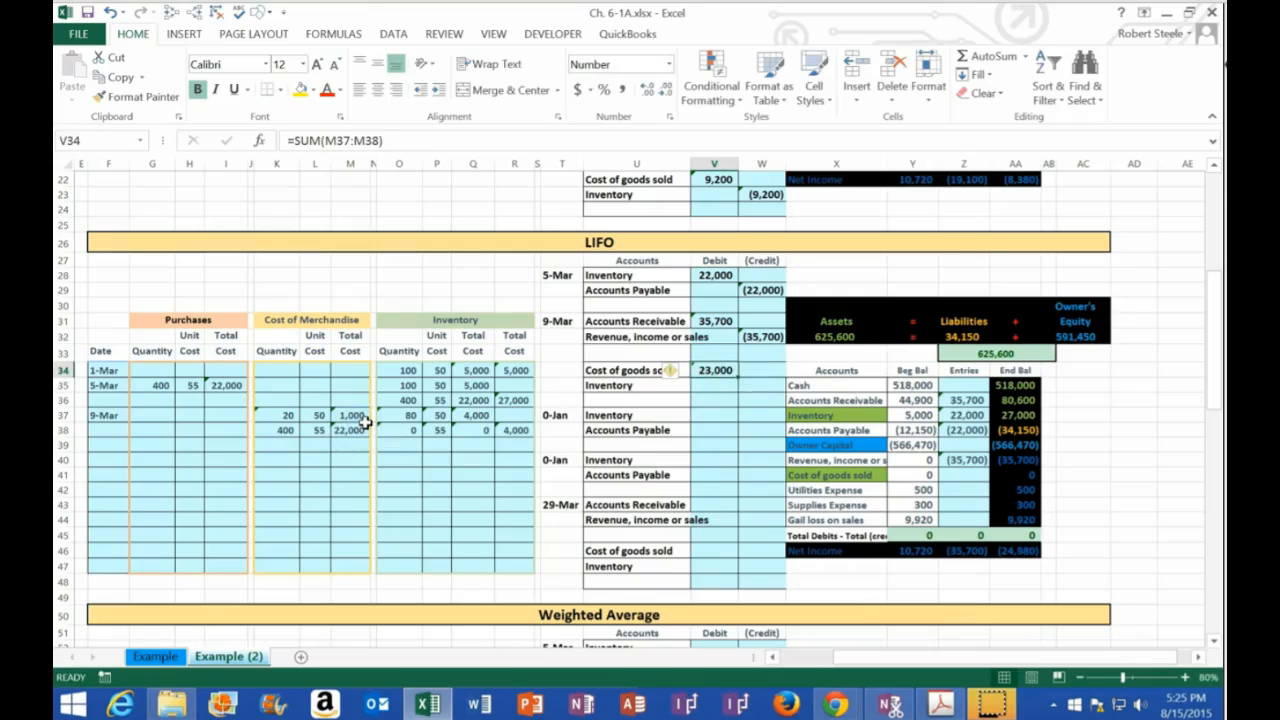
left_click(749, 387)
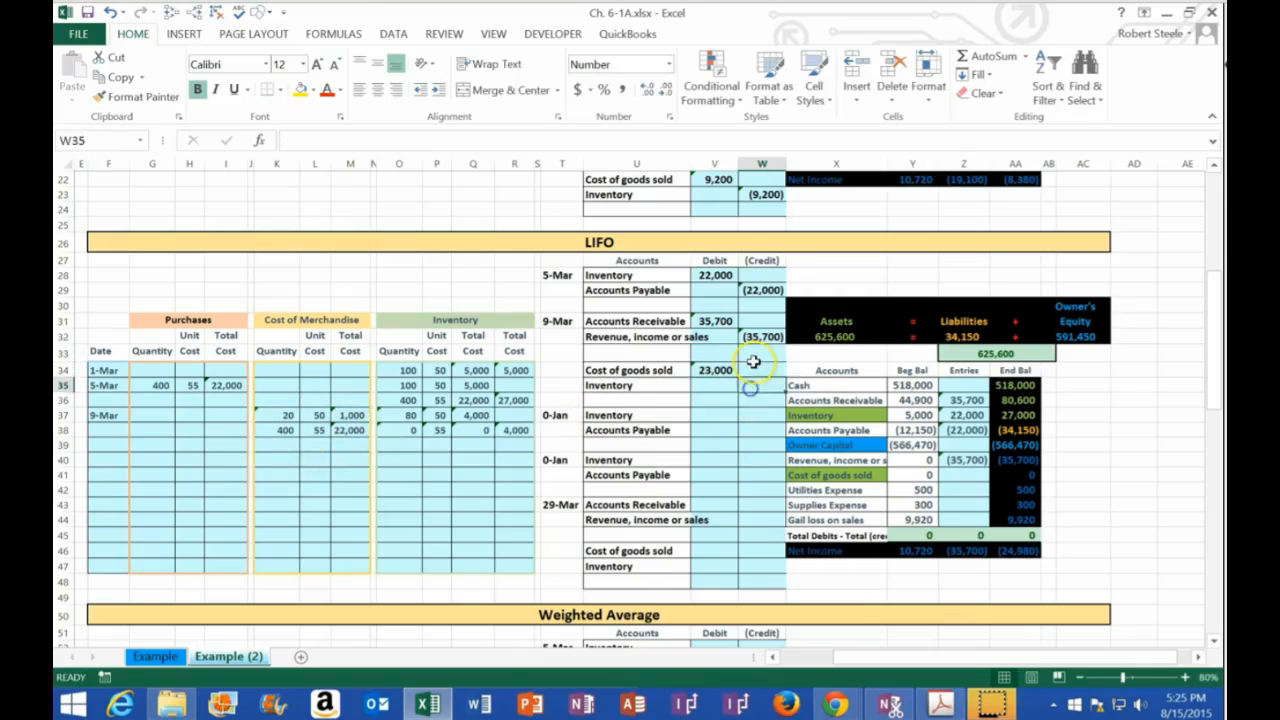
type("-")
key("Up")
key("Left")
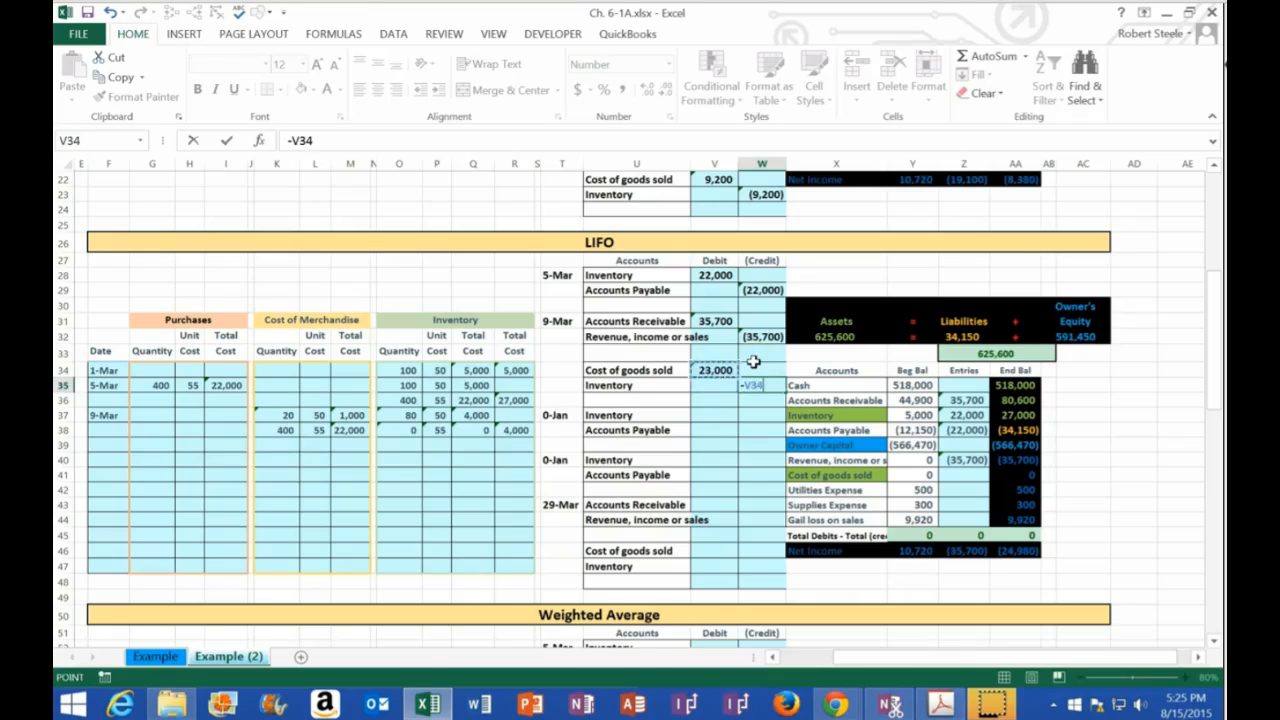
key("Return")
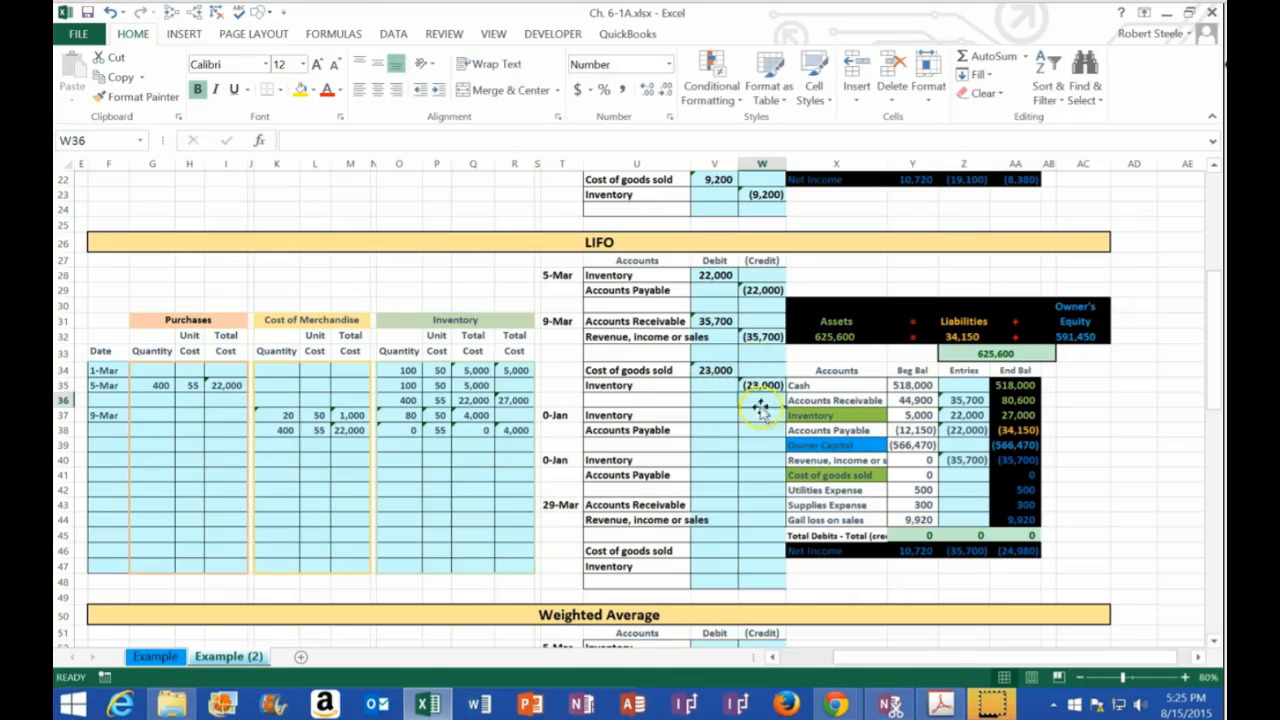
Post the 9-Mar cost of goods sold by linking Z41 to V34, and review the Entries column's total and Net Income formulas
left_click(953, 477)
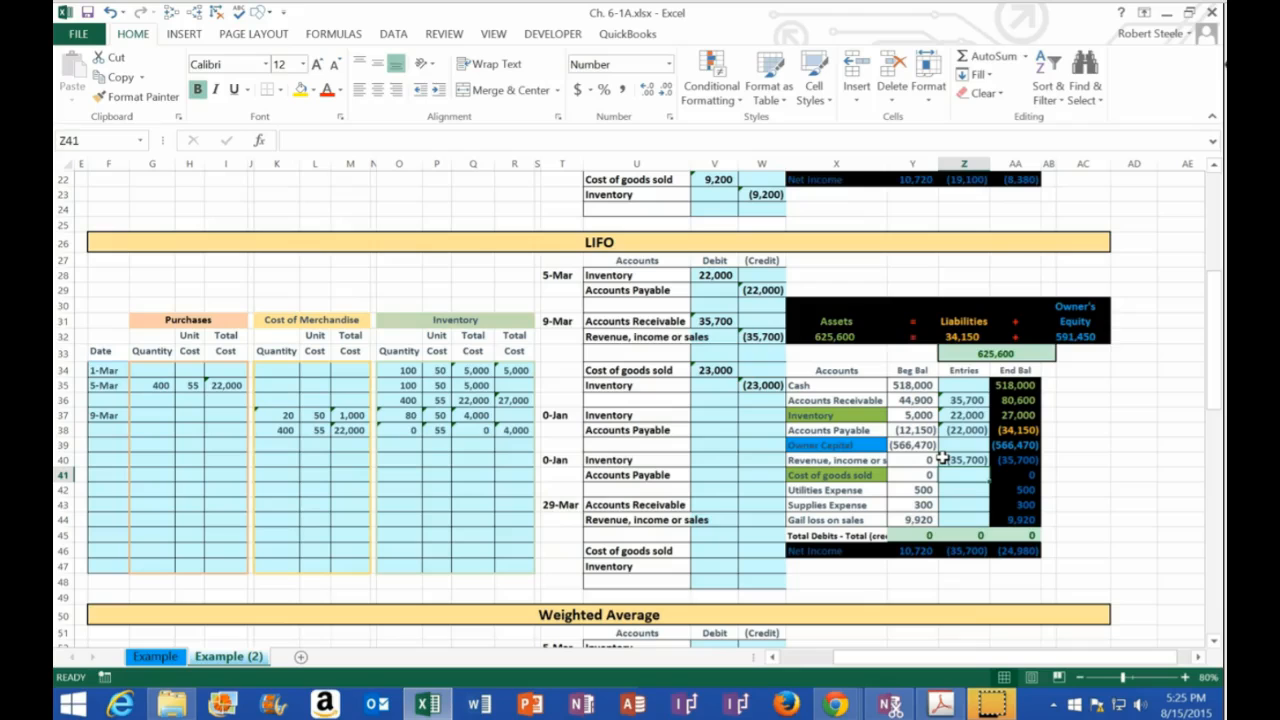
type("=")
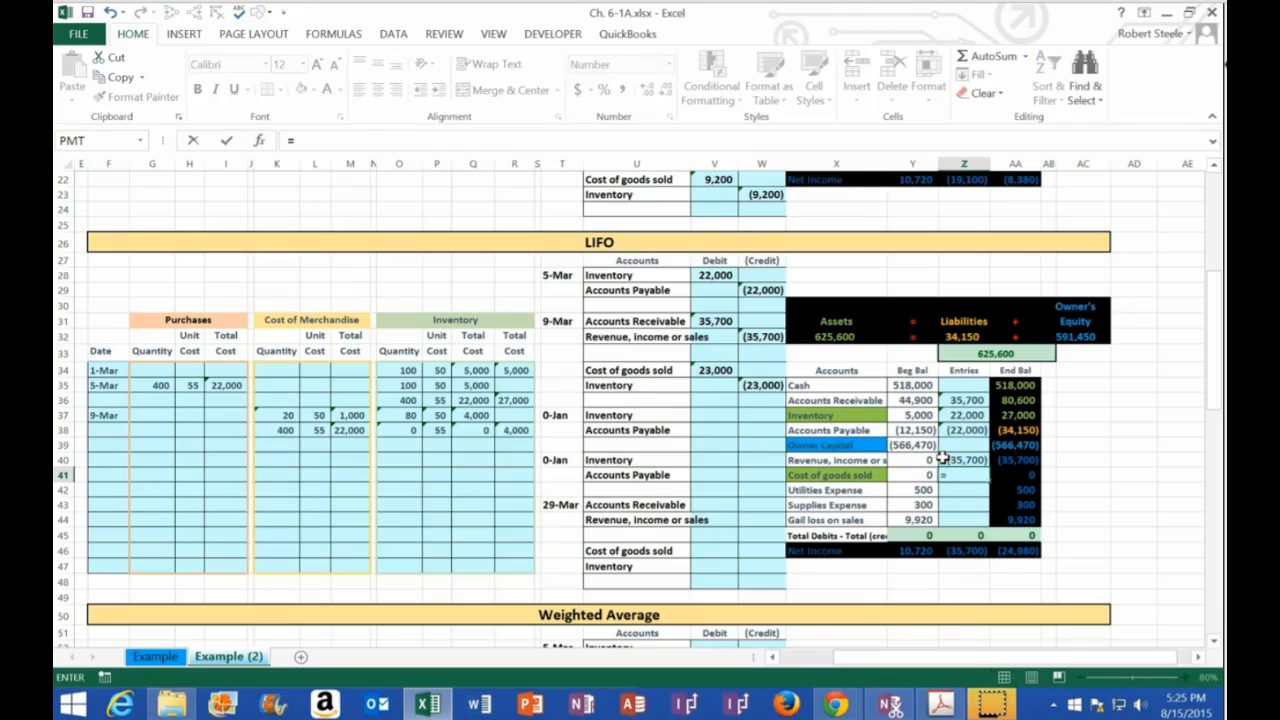
left_click(713, 370)
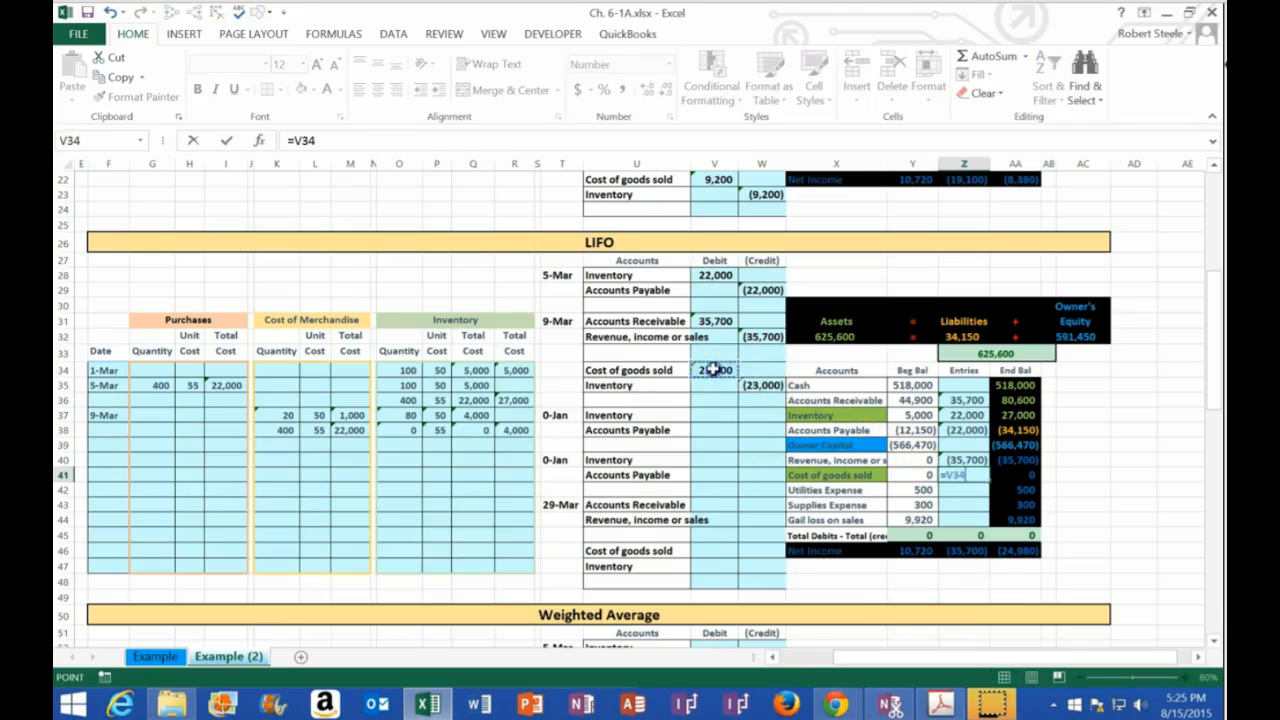
key("Return")
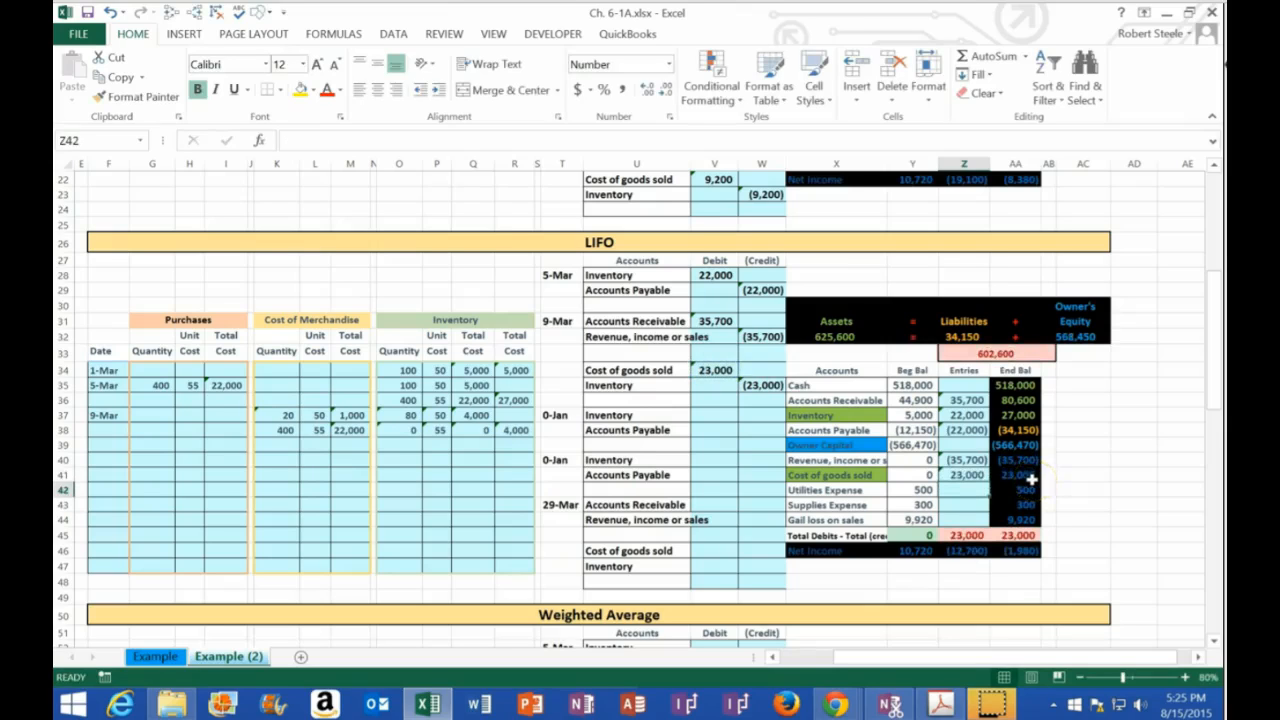
left_click(971, 460)
left_click_drag(987, 460, 985, 474)
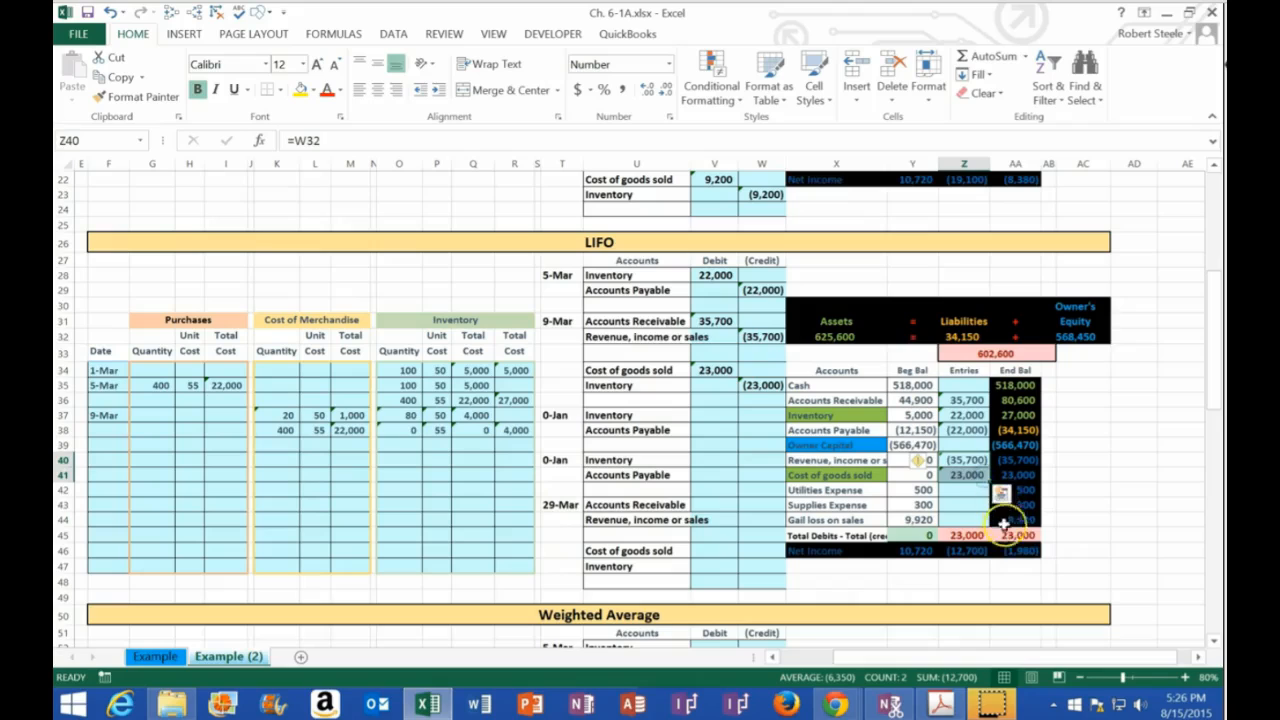
double_click(973, 535)
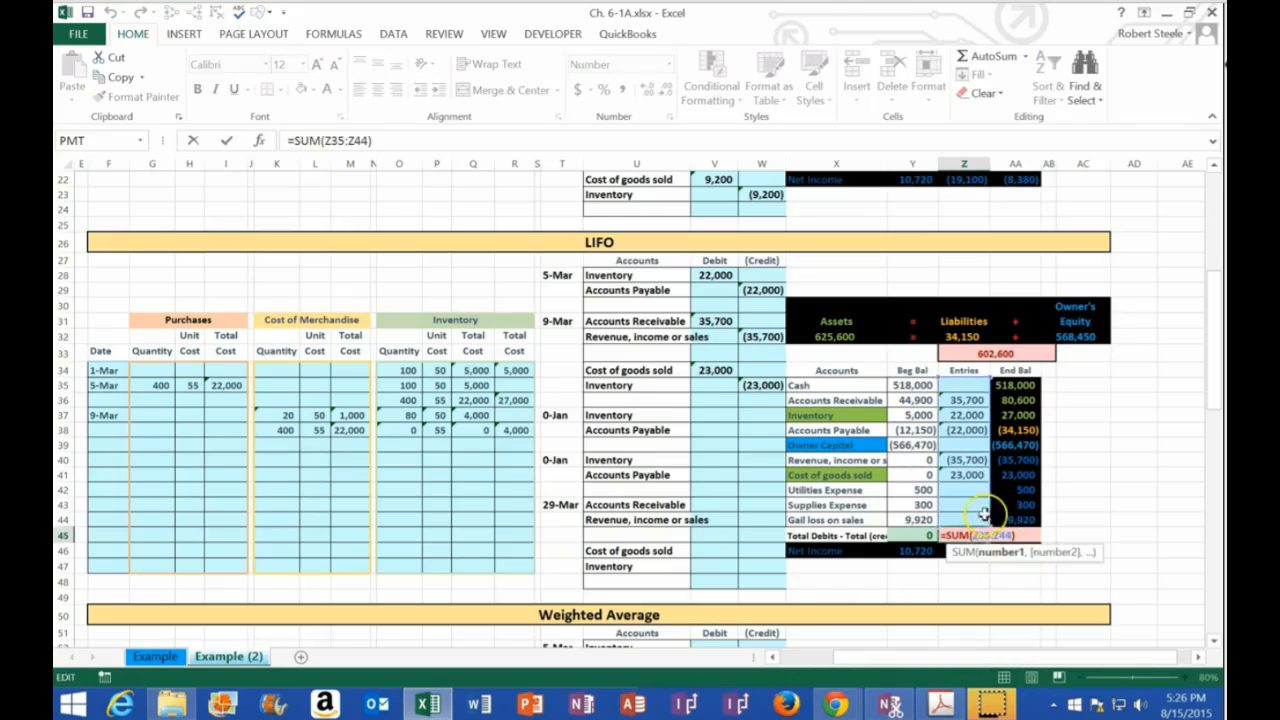
key("Return")
double_click(975, 548)
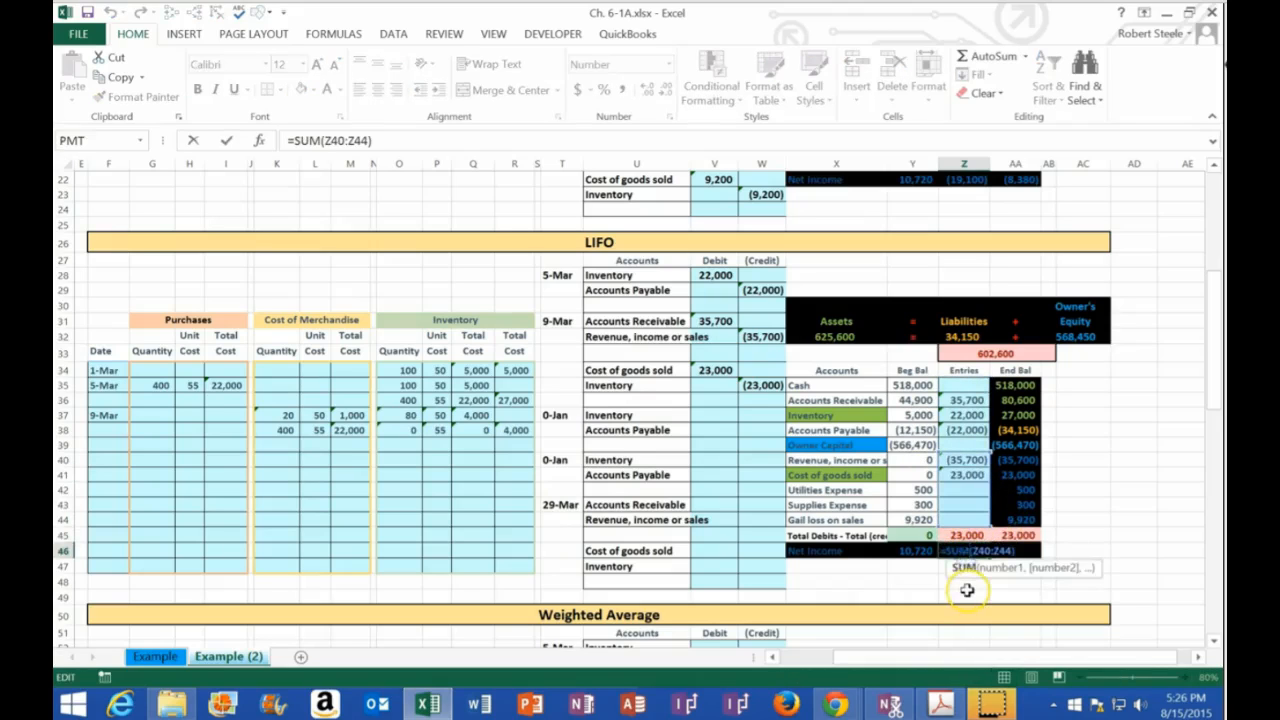
key("Return")
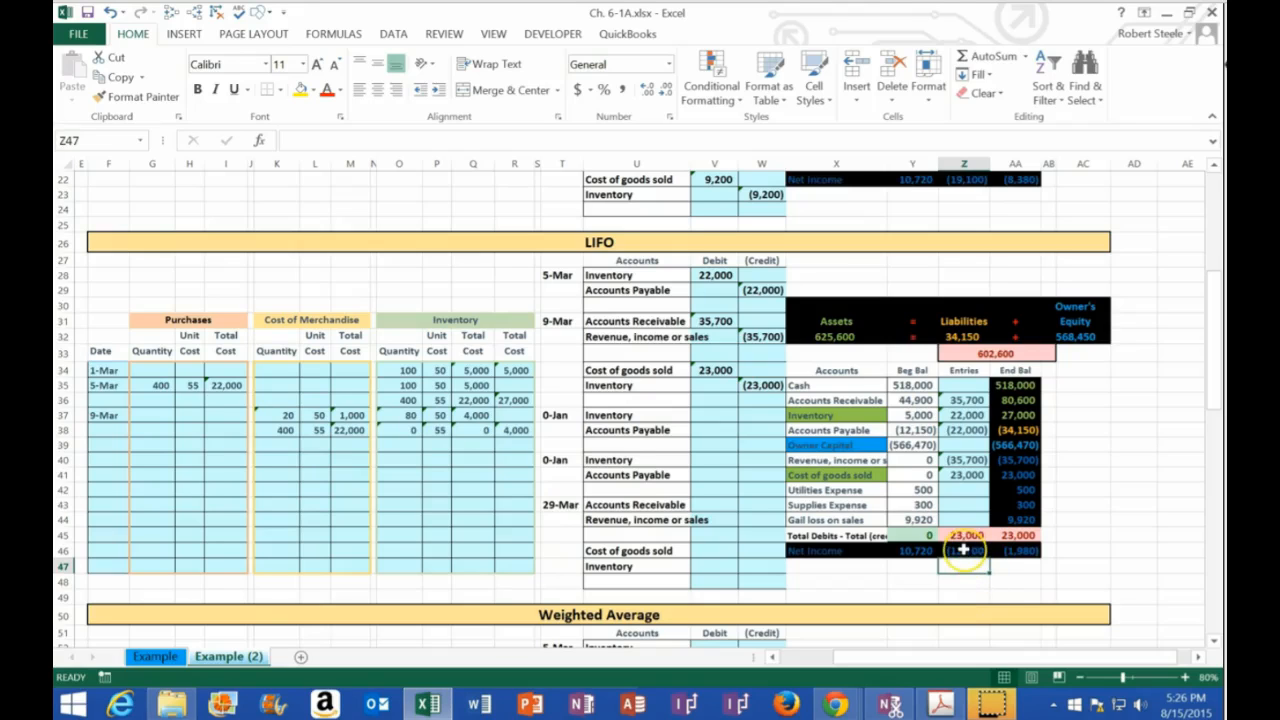
Add the 9-Mar inventory credit W35 to the Inventory posting in Z37, and compare the ending inventory in AA37 with the LIFO total in R38
double_click(970, 415)
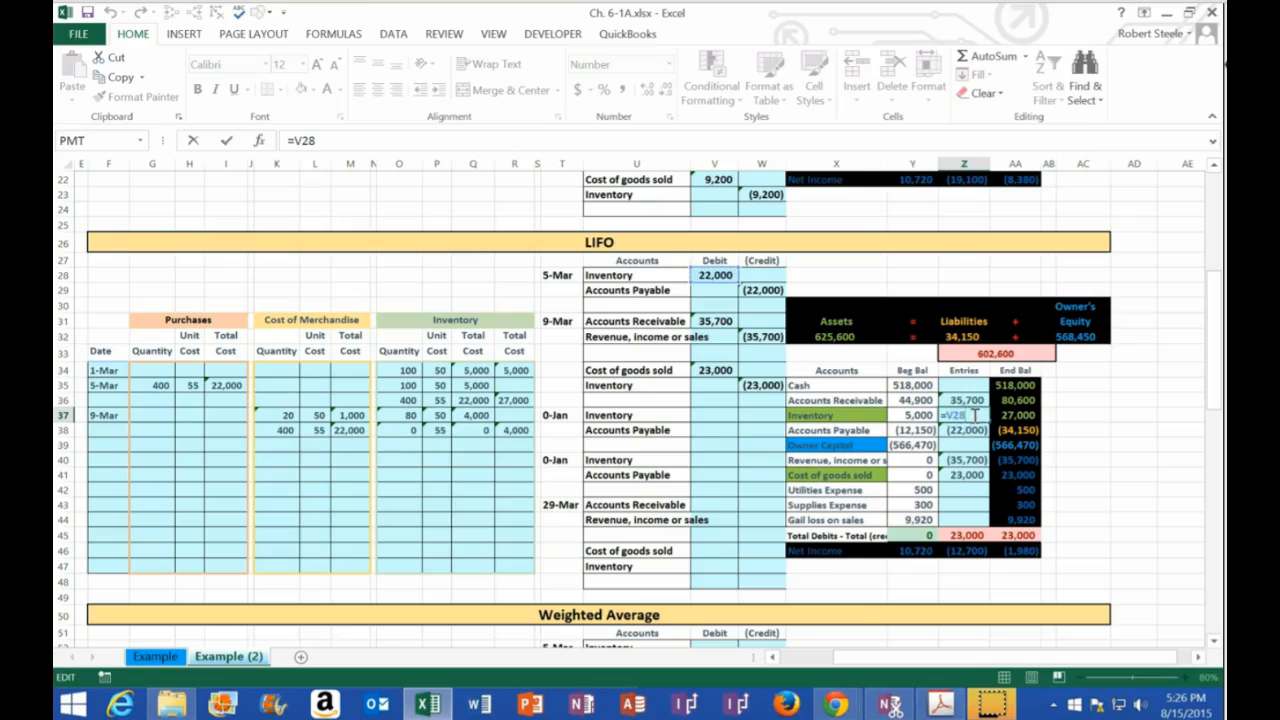
type("+")
left_click(762, 385)
key("Return")
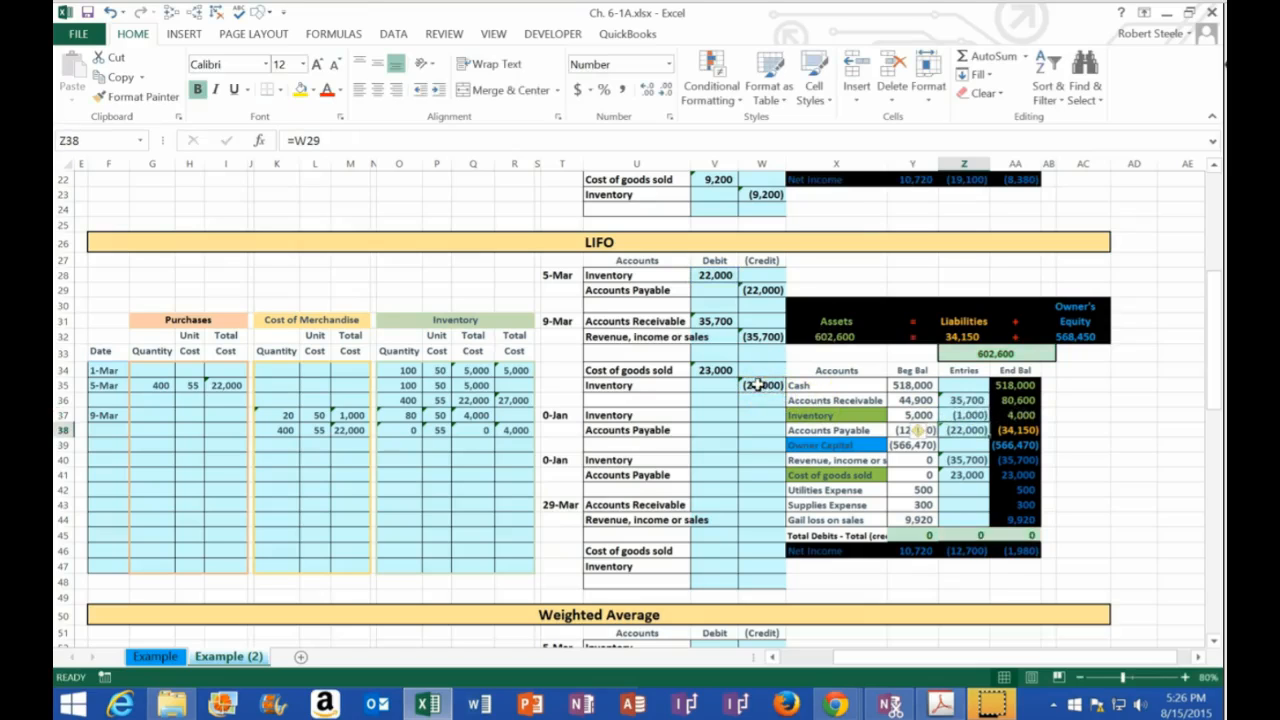
left_click(1012, 415)
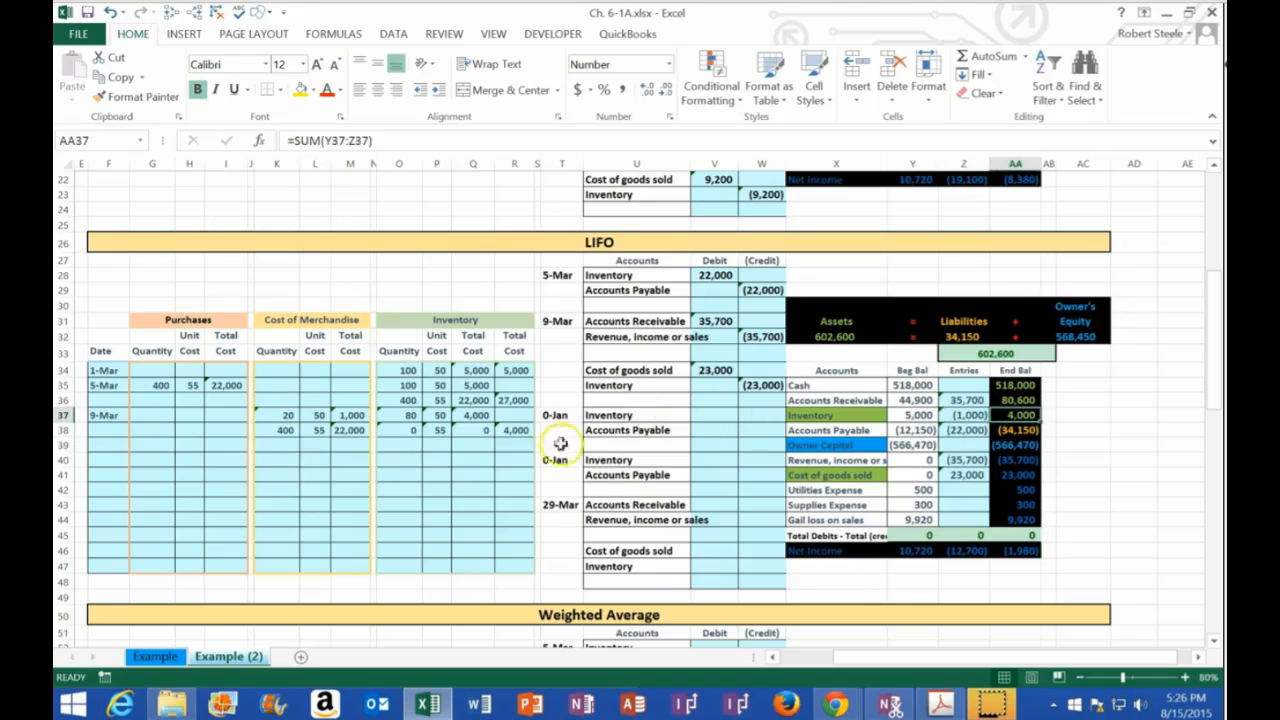
left_click(515, 430)
left_click(532, 428)
Place the workbook beside the PDF assignment and enter 18-Mar as the next LIFO transaction date in F39
left_click_drag(474, 20, 1216, 195)
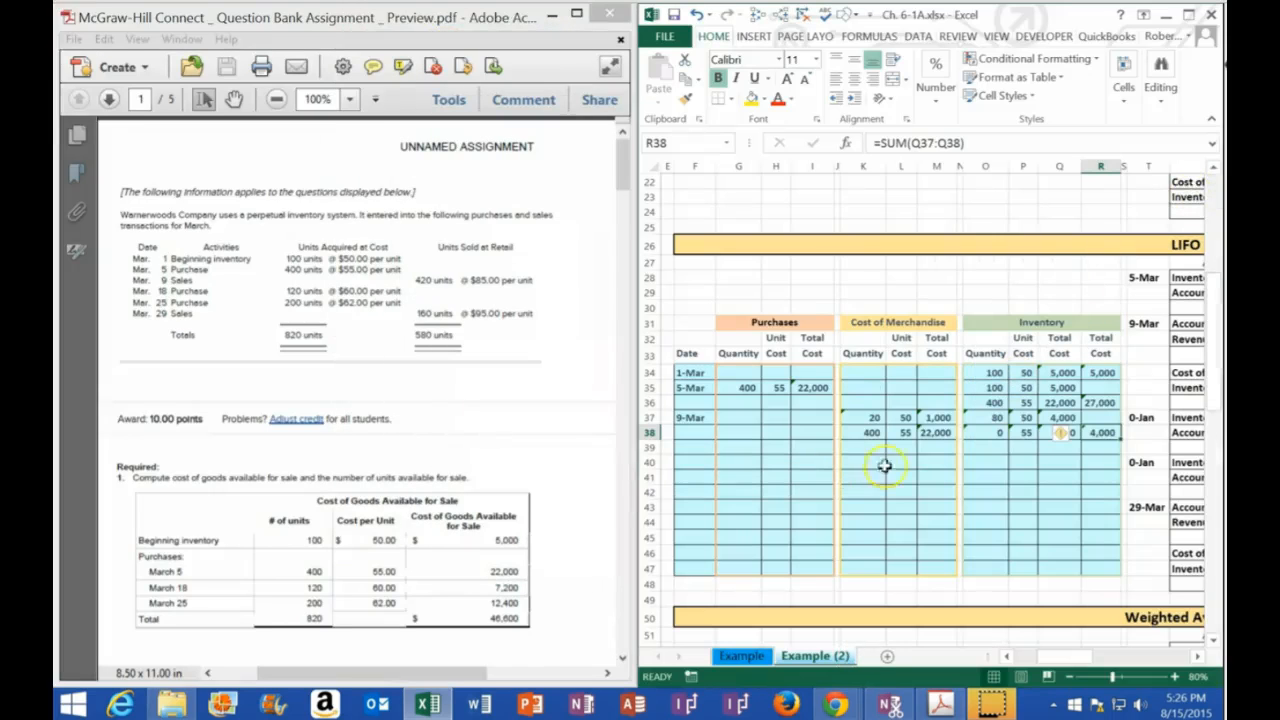
left_click(1047, 443)
left_click_drag(1047, 443, 693, 446)
left_click(693, 446)
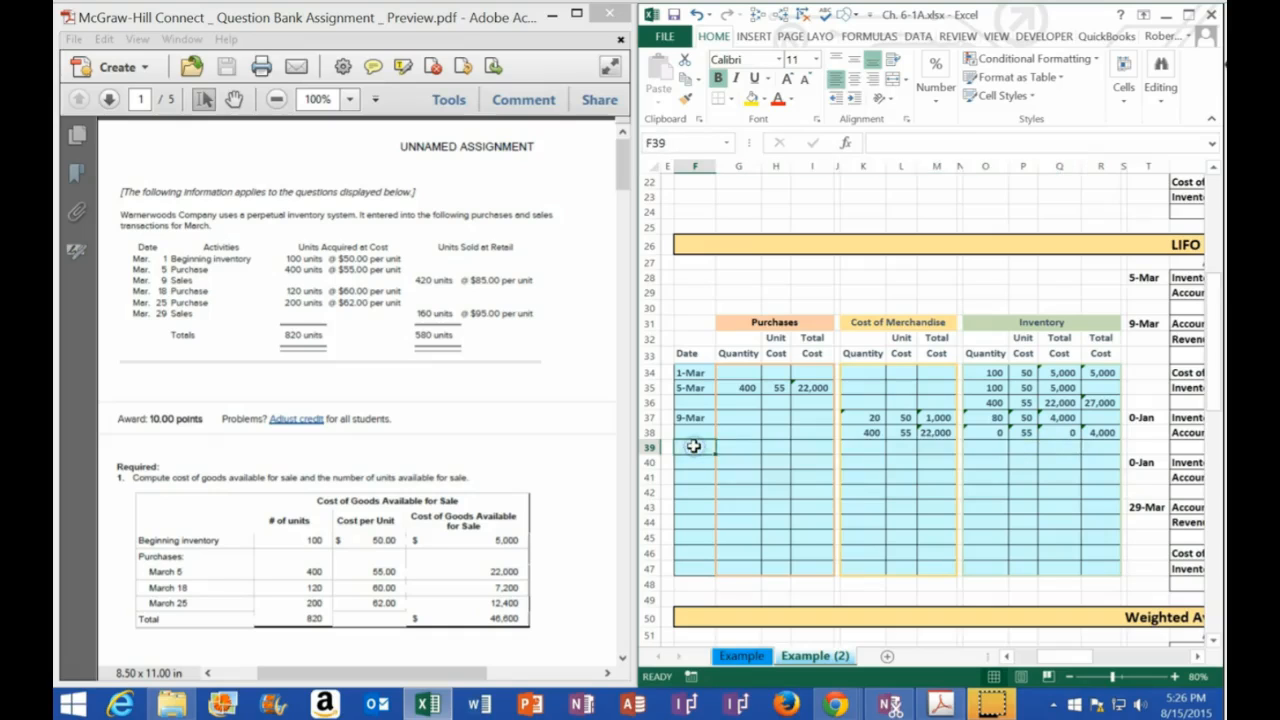
type("3/")
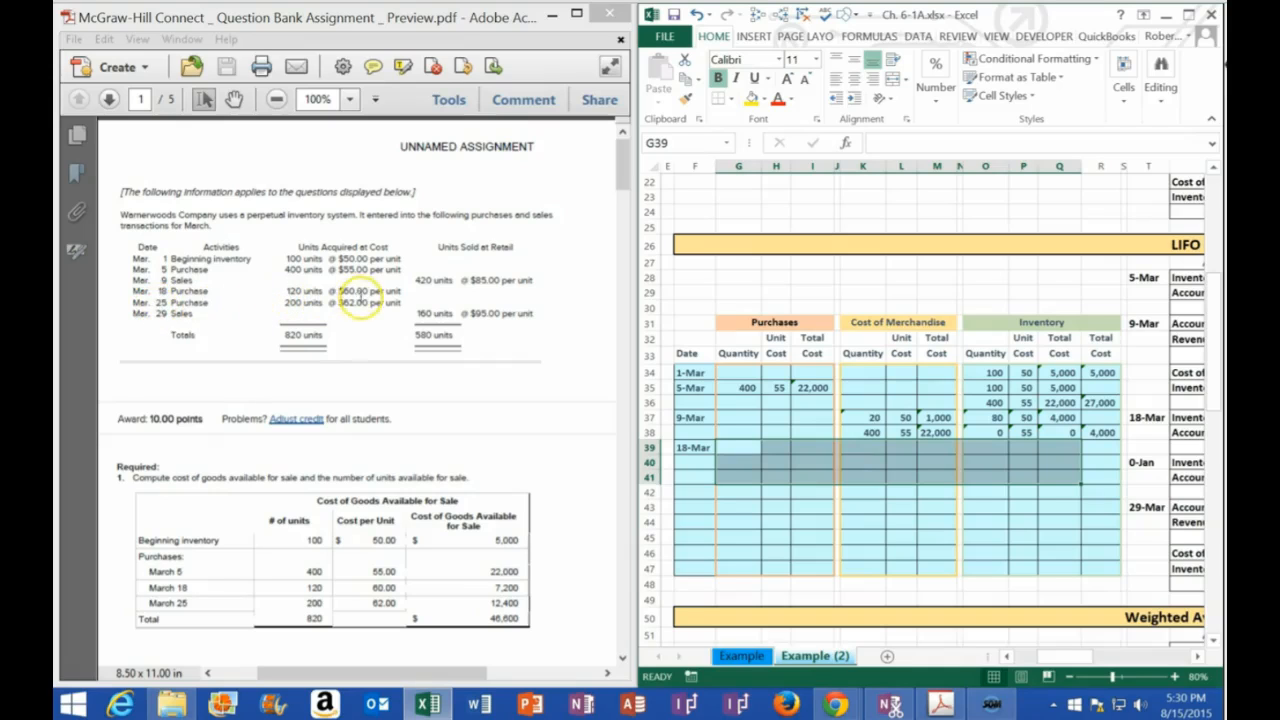
Enter the 18-Mar purchase with a quantity of 120 in G39 and a unit cost of 60 in H39
left_click(733, 445)
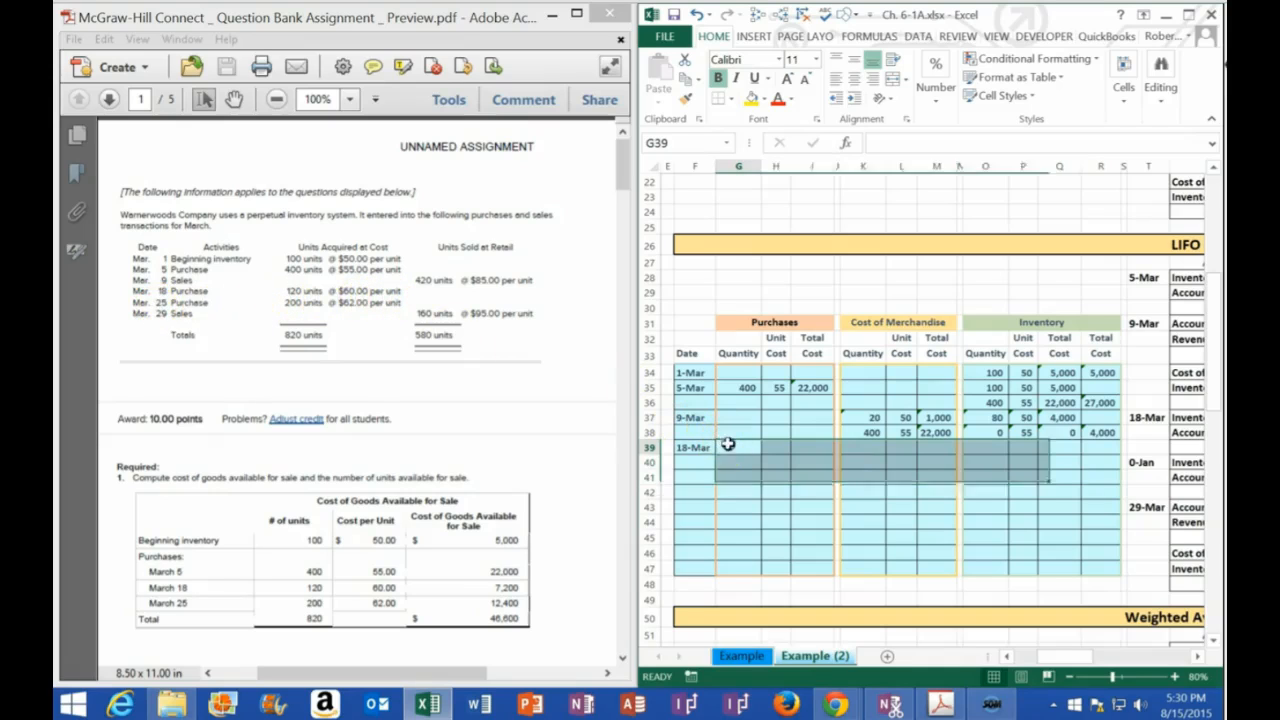
type("120")
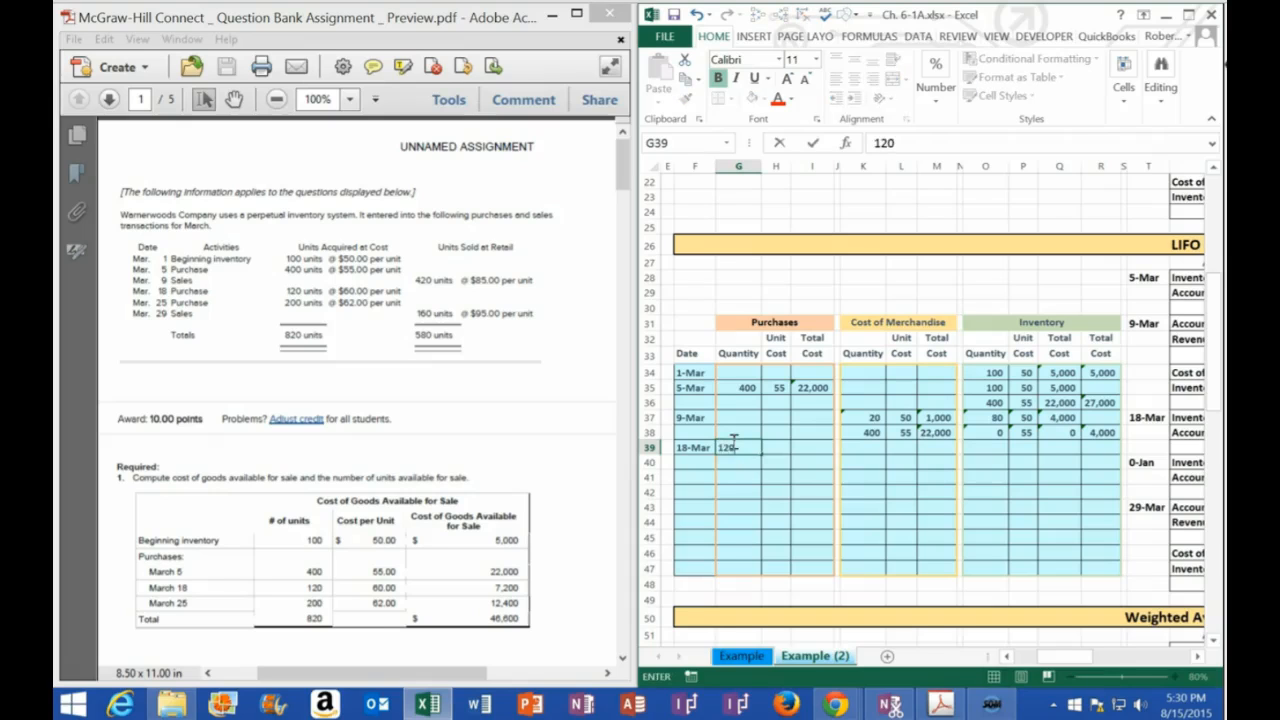
key("Tab")
type("60")
key("Tab")
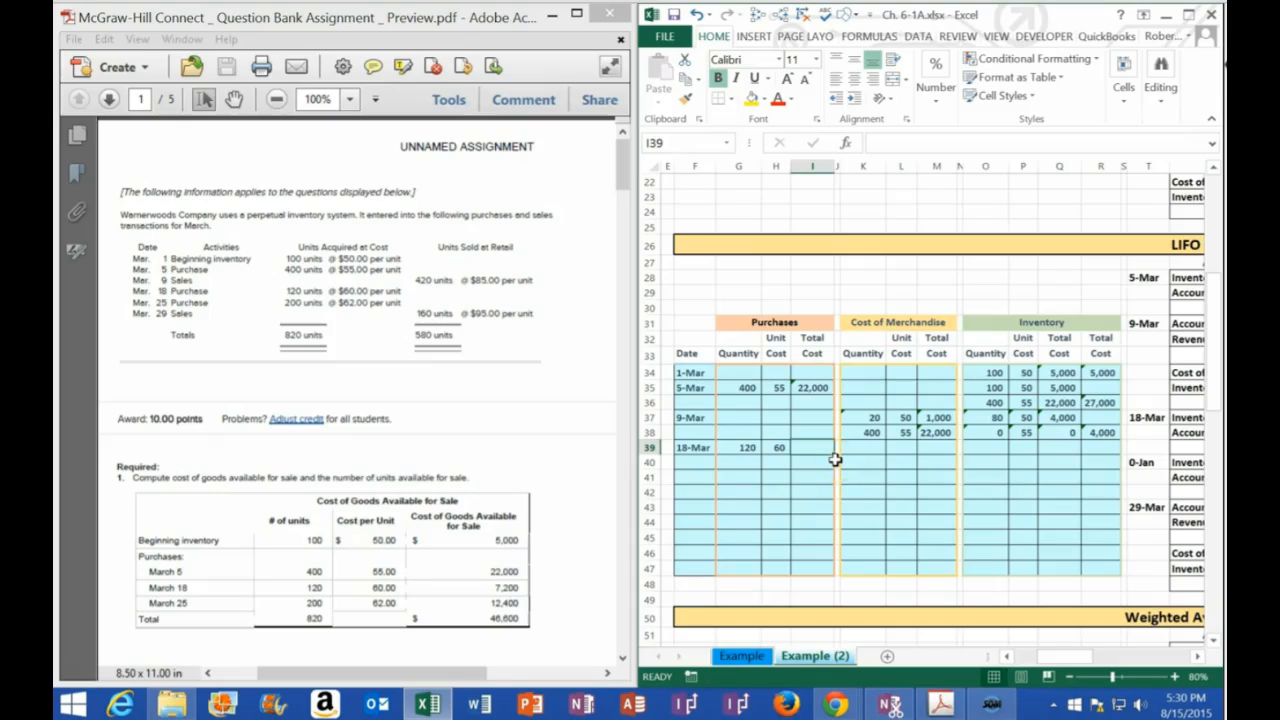
Calculate the 18-Mar purchase's total cost in I39 with the formula =G39*H39
type("=")
key("Left")
key("Left")
type("*")
key("Left")
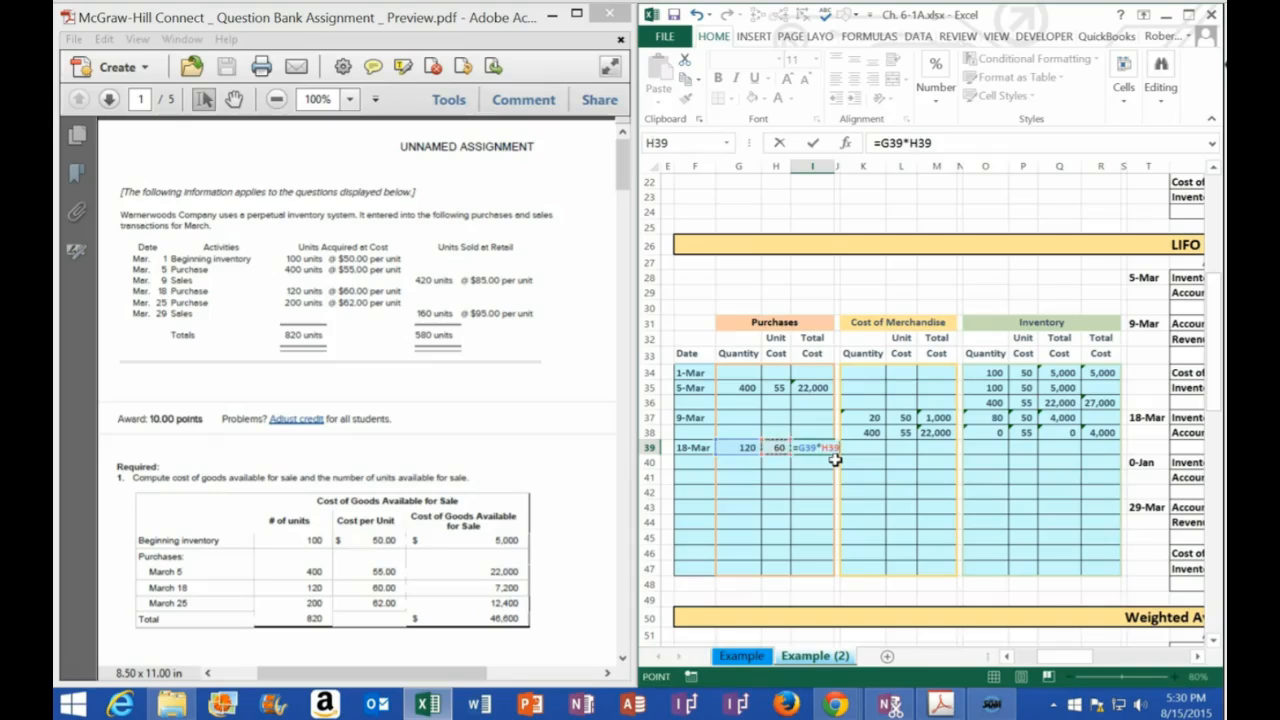
key("Return")
key("Up")
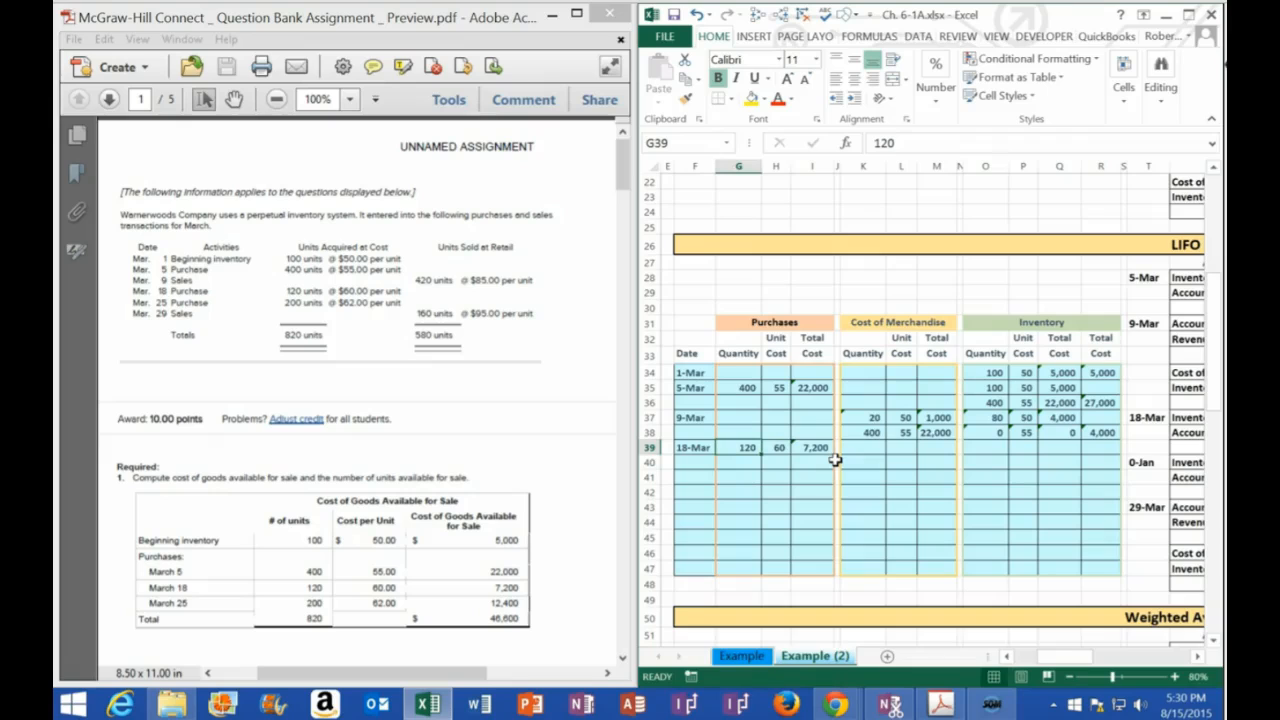
left_click(776, 450)
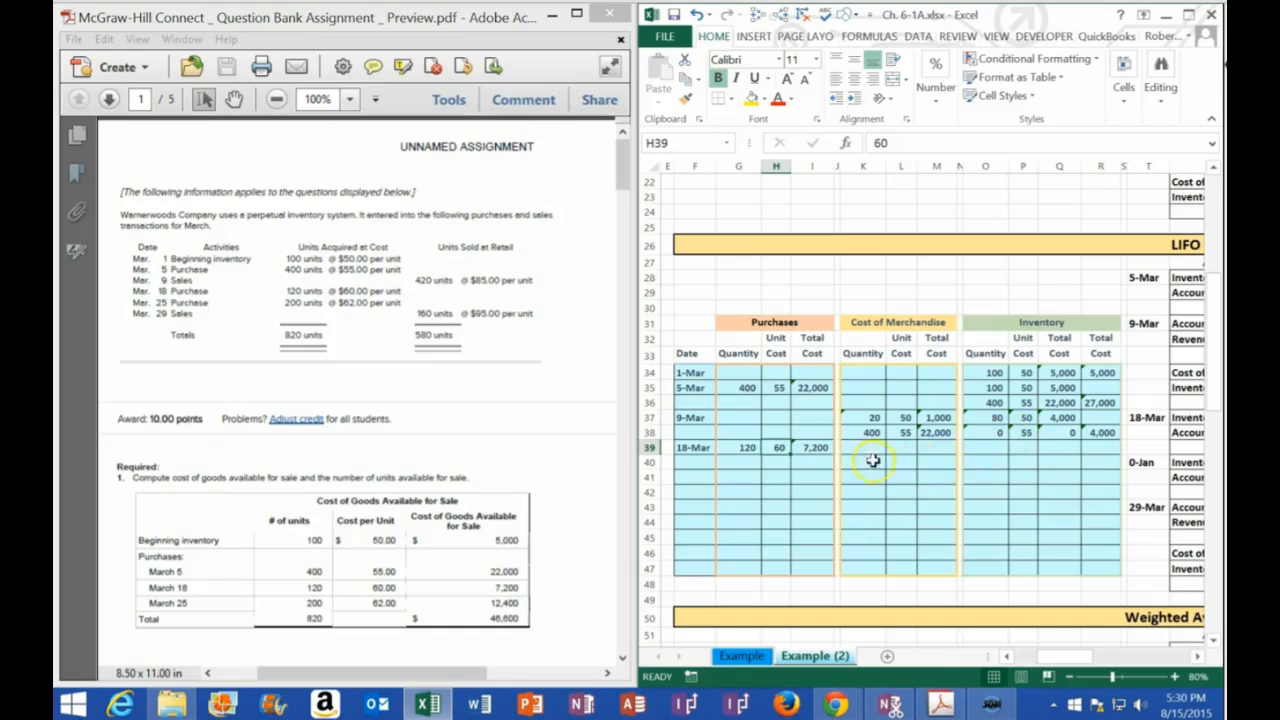
left_click(997, 323)
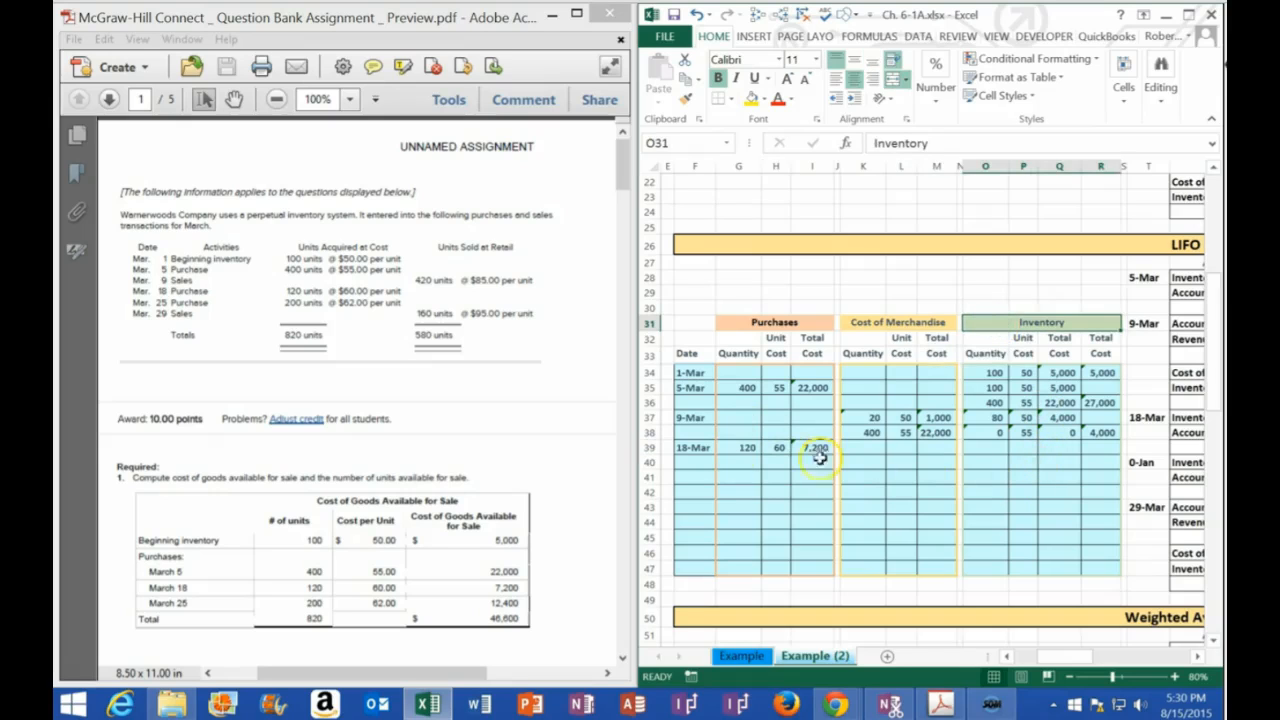
left_click_drag(984, 449, 1097, 466)
left_click_drag(701, 449, 1099, 448)
left_click_drag(989, 448, 1089, 474)
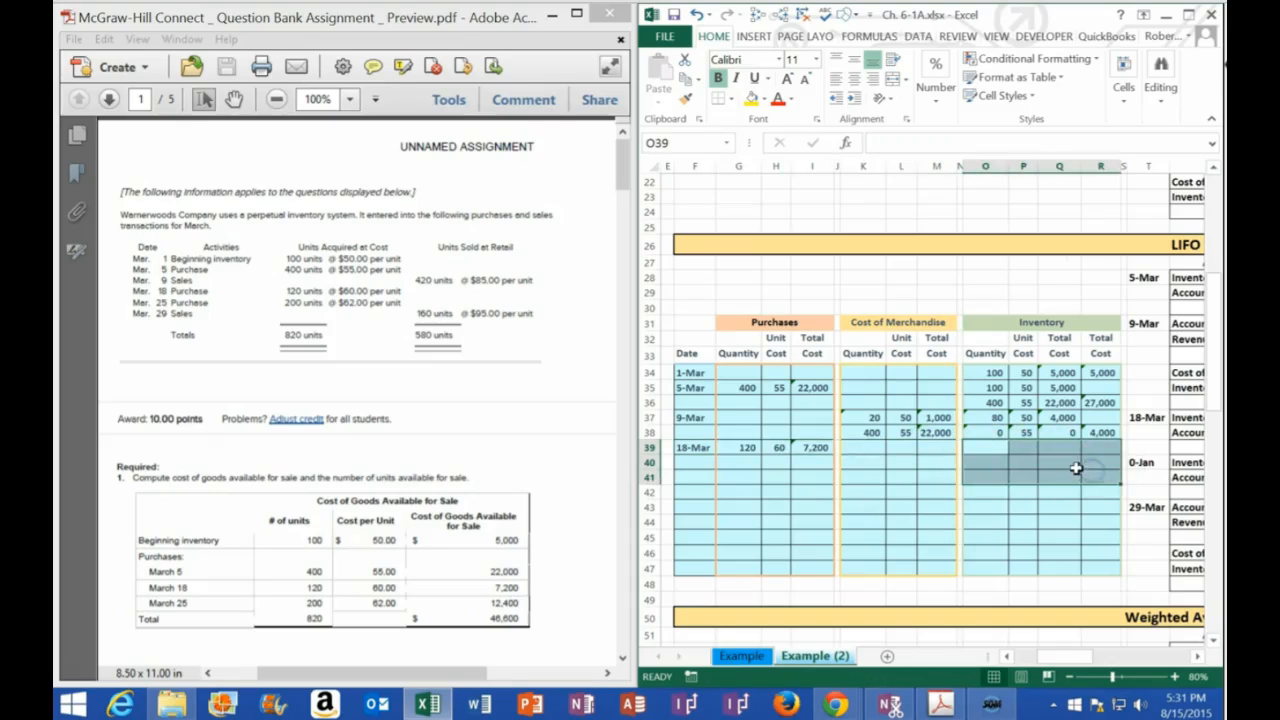
Copy the 9-Mar inventory layers in O37:Q38 and paste them as values into the 18-Mar inventory rows starting at O39
left_click_drag(984, 419, 1053, 432)
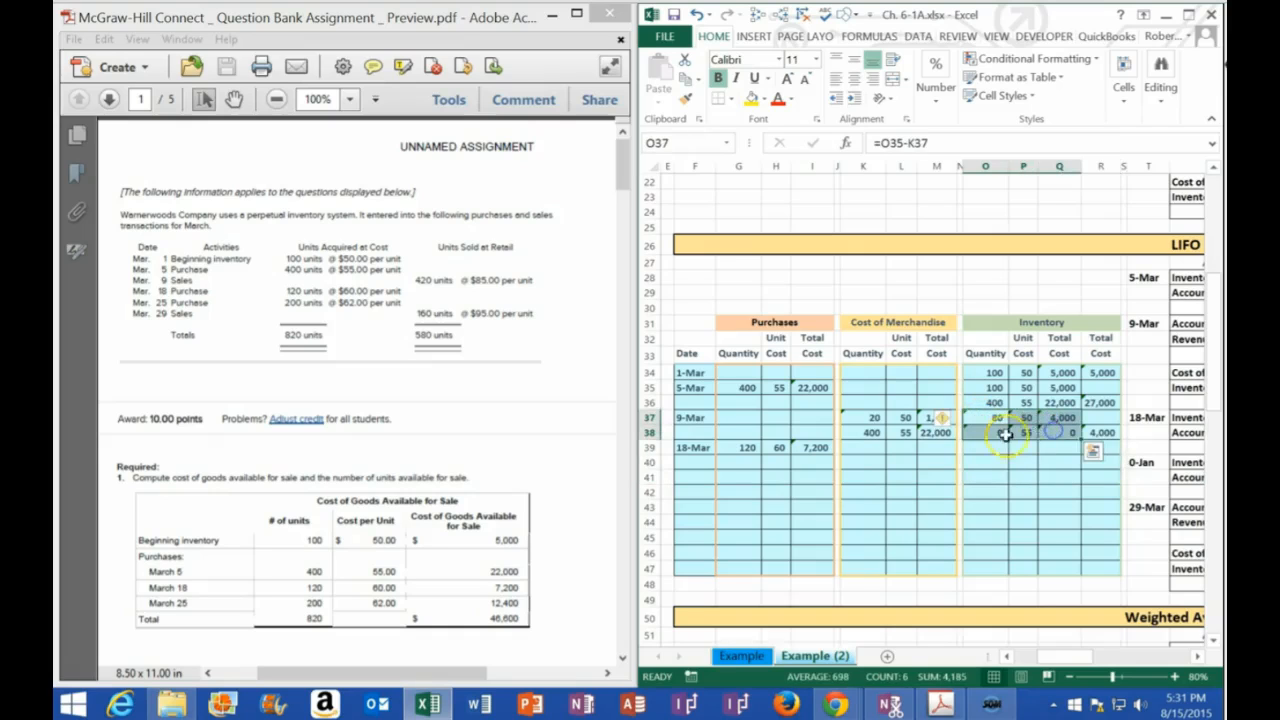
right_click(988, 424)
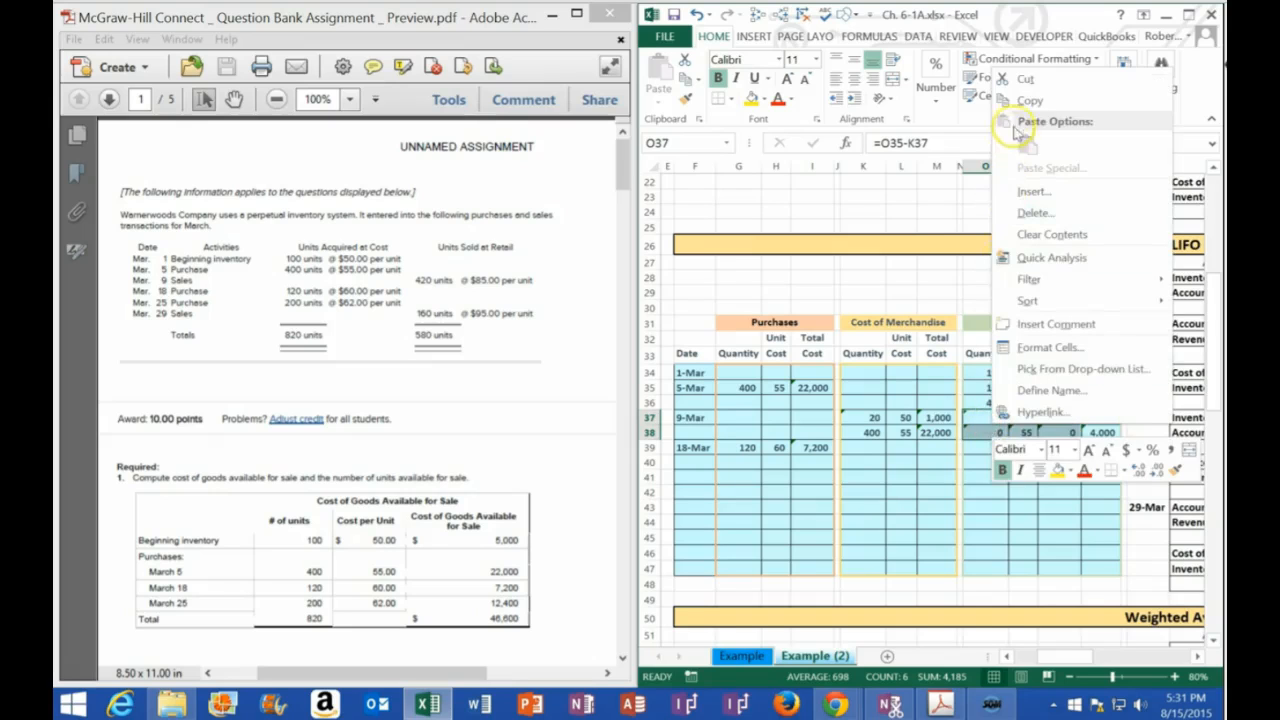
left_click(1012, 93)
left_click(978, 450)
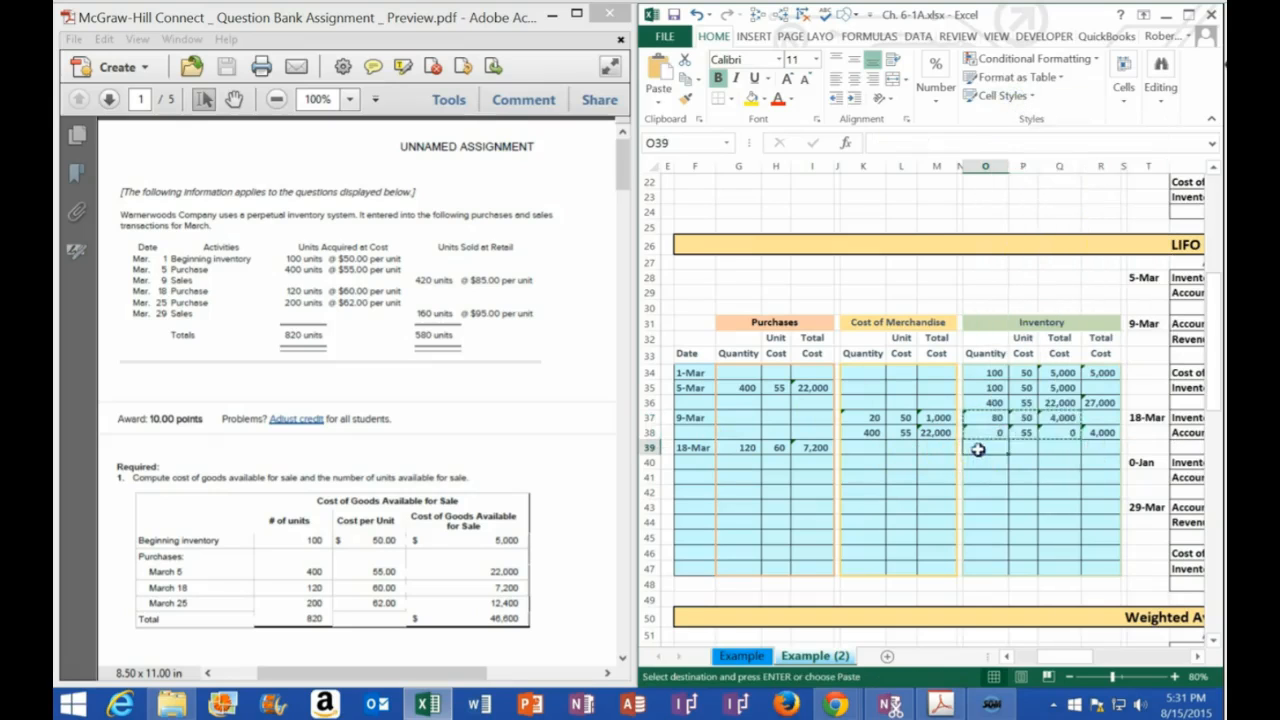
right_click(978, 452)
left_click(1042, 172)
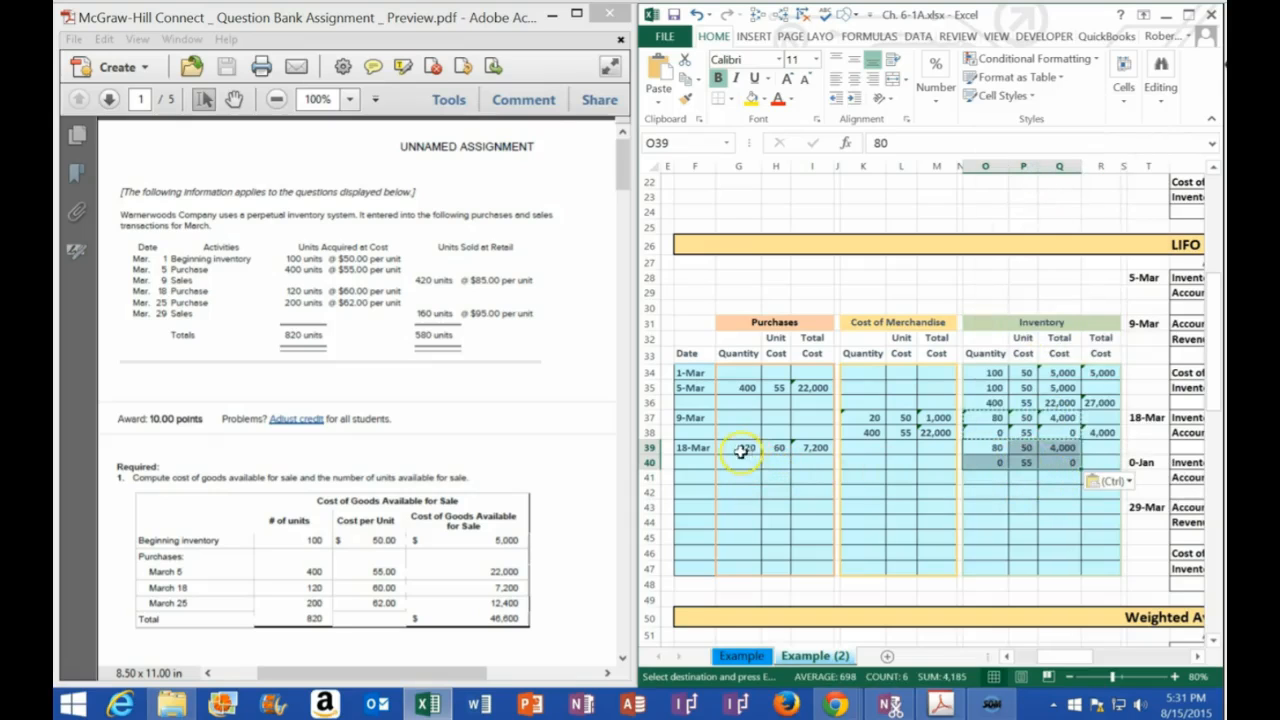
Copy the 18-Mar purchase in G39:I39 as values into the inventory row at O41, and review the layers' total costs in Q39:Q41
left_click_drag(736, 448, 814, 449)
right_click(814, 449)
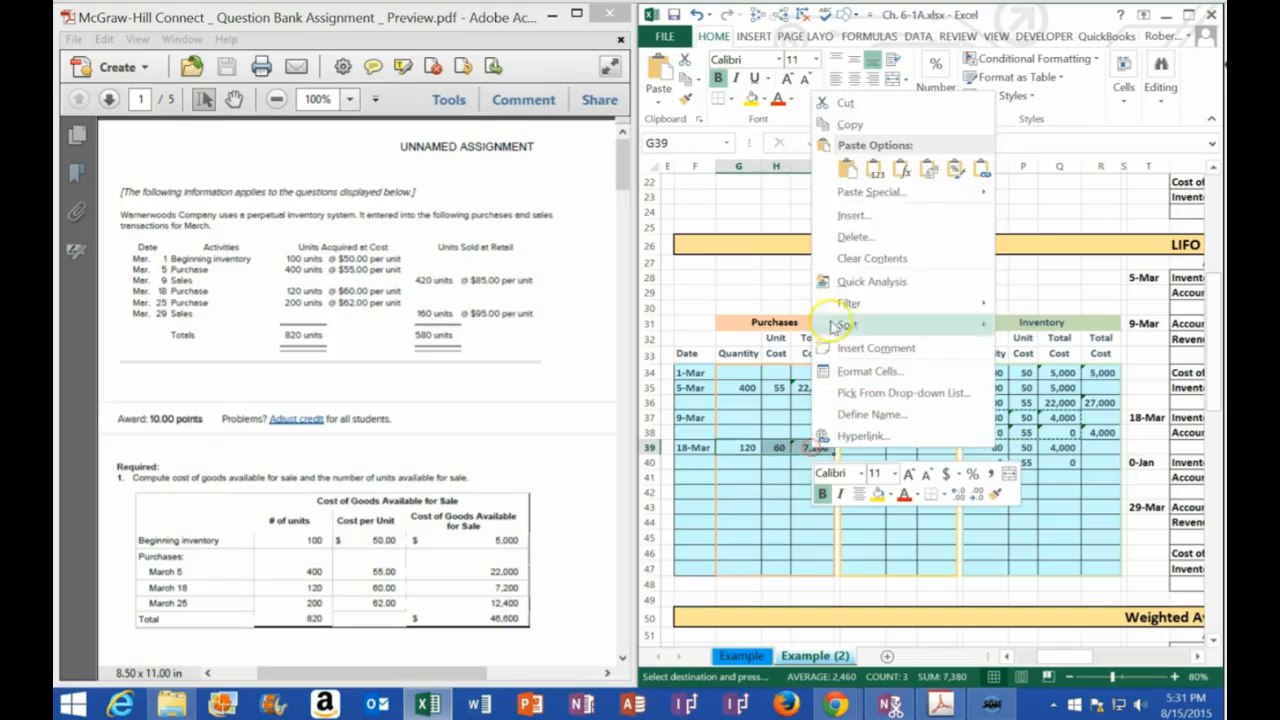
left_click(849, 125)
right_click(995, 477)
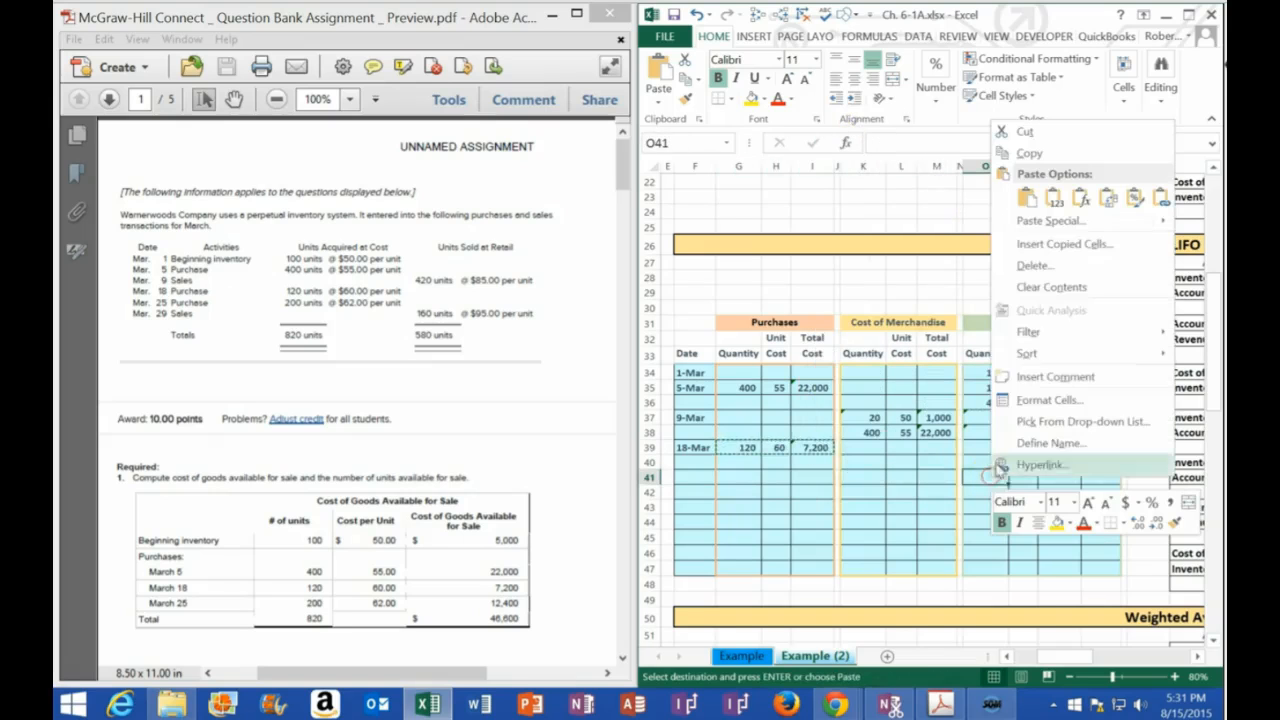
left_click(1055, 203)
left_click(1042, 458)
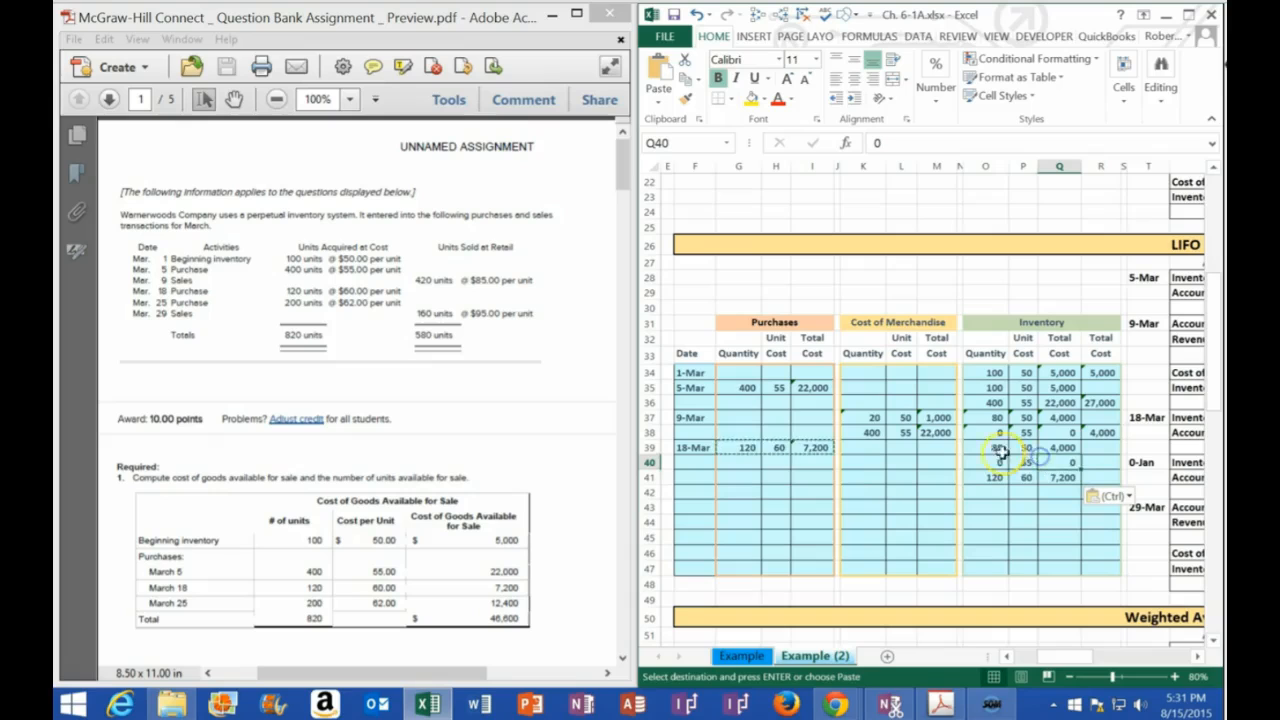
left_click_drag(979, 452, 1066, 478)
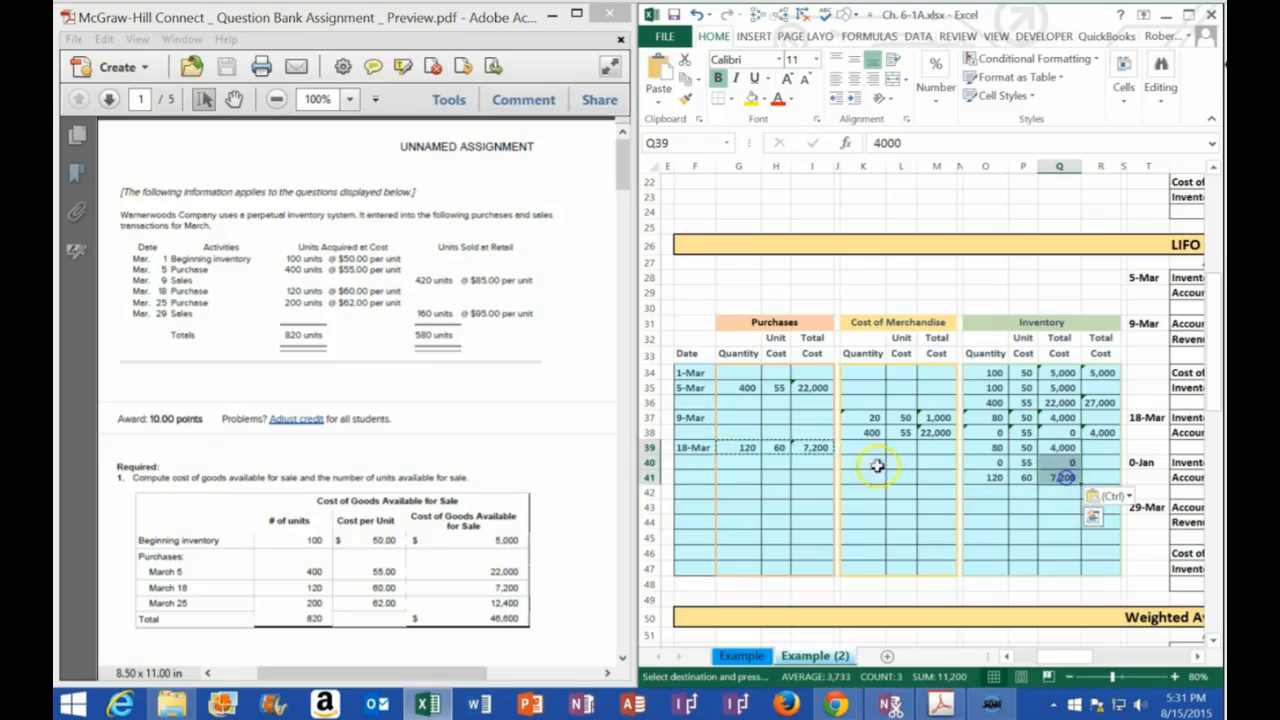
left_click_drag(690, 447, 1071, 477)
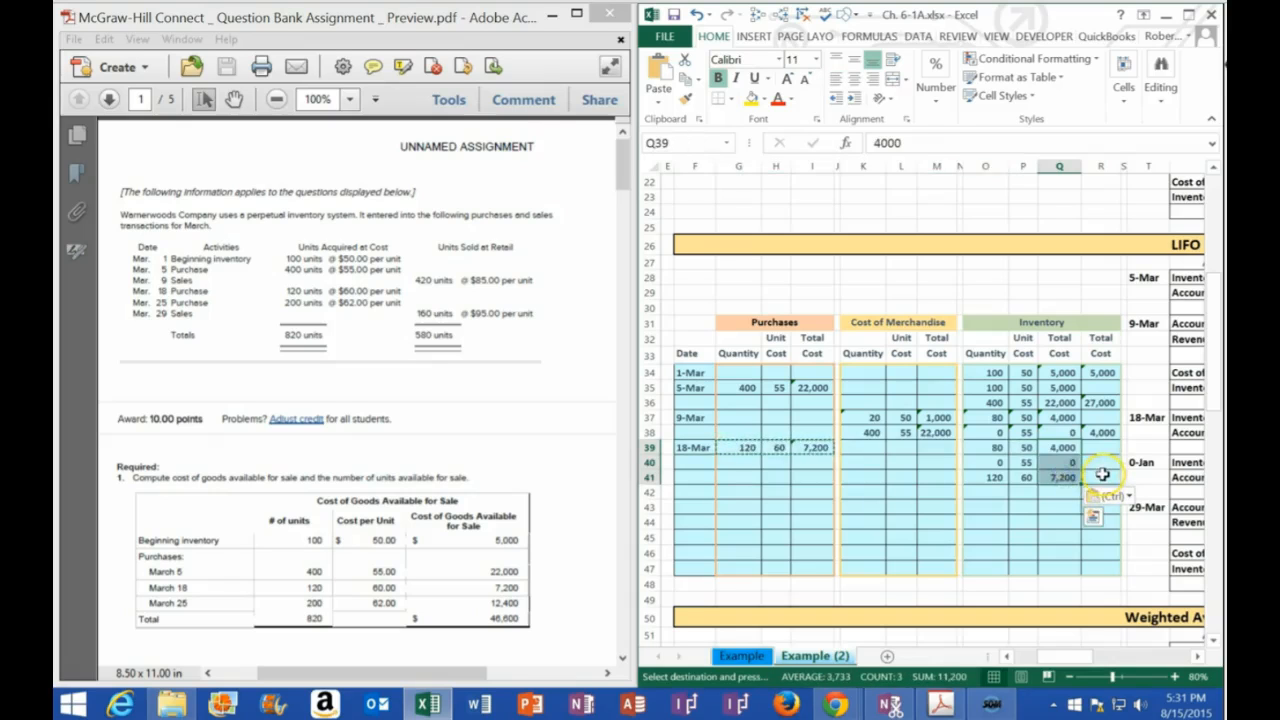